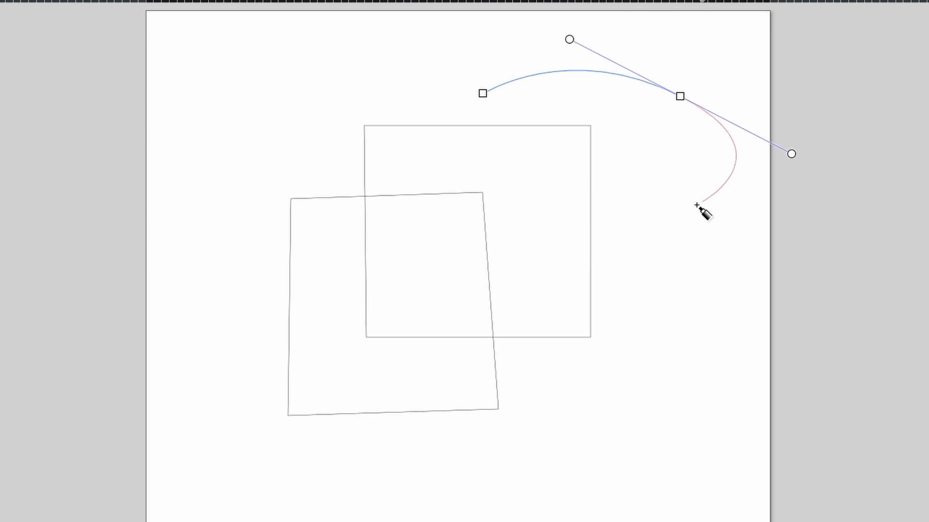
- Finish the arc above the squares as an open two-node path, discarding the detached path started near its right end
key("Return")
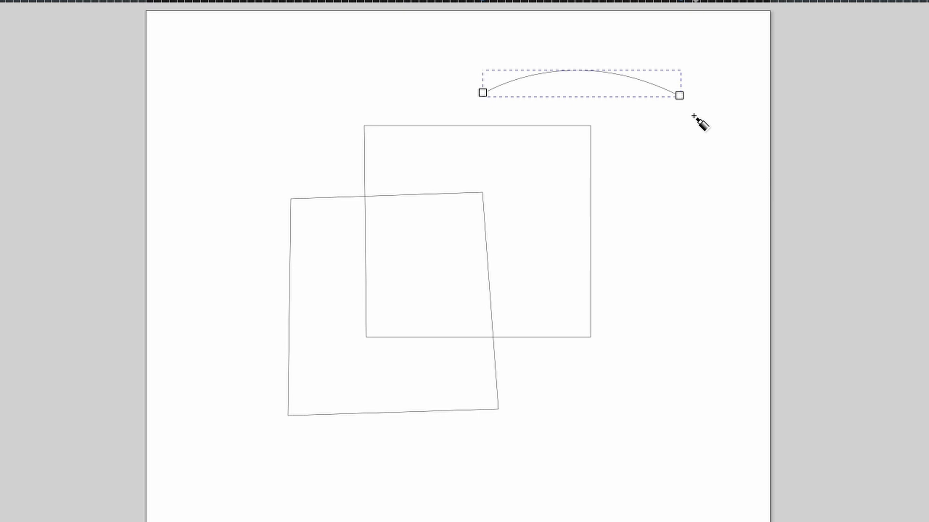
left_click(691, 98)
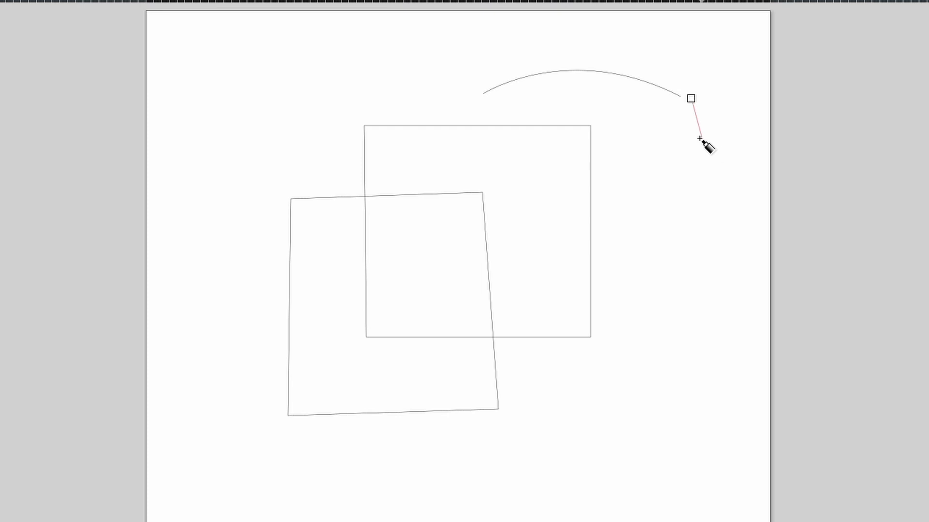
key("Return")
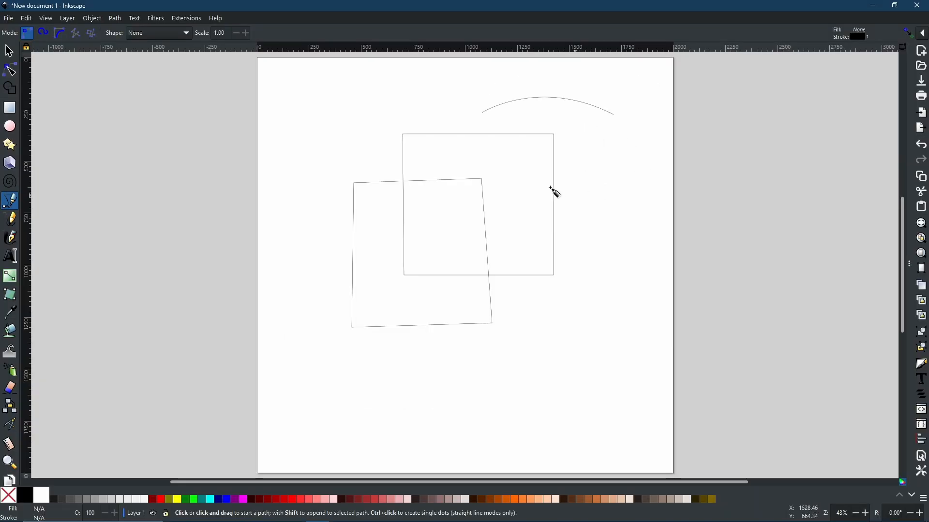
- Extend the selected arc from its right end with a straight vertical segment down and a curved bottom segment running back left
left_click(8, 52)
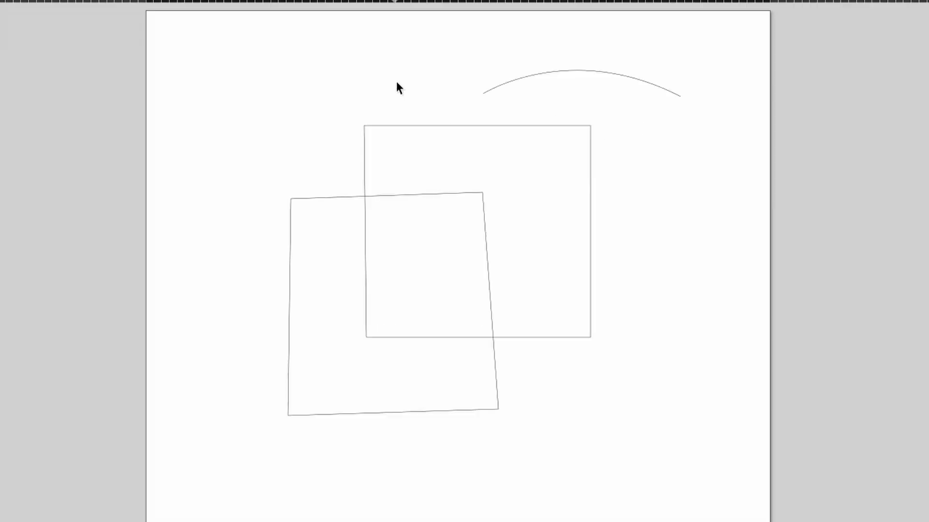
left_click(605, 71)
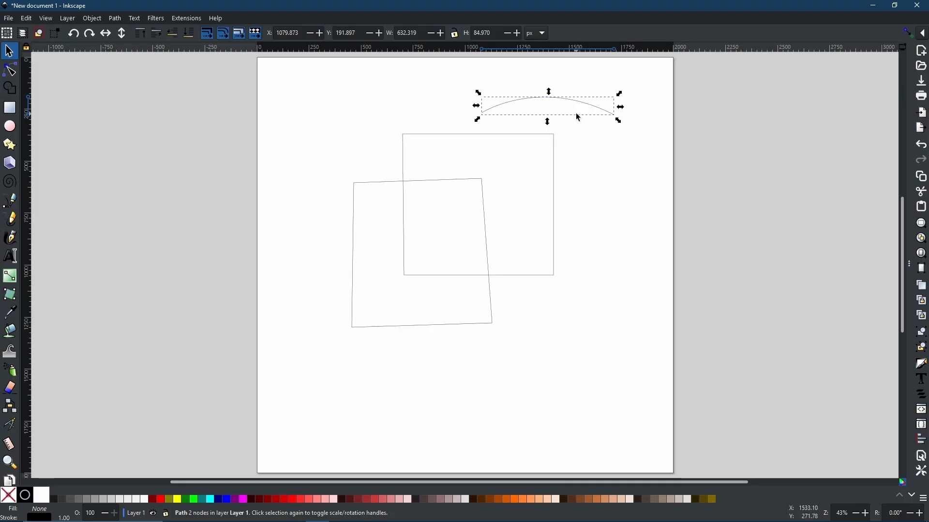
left_click(11, 200)
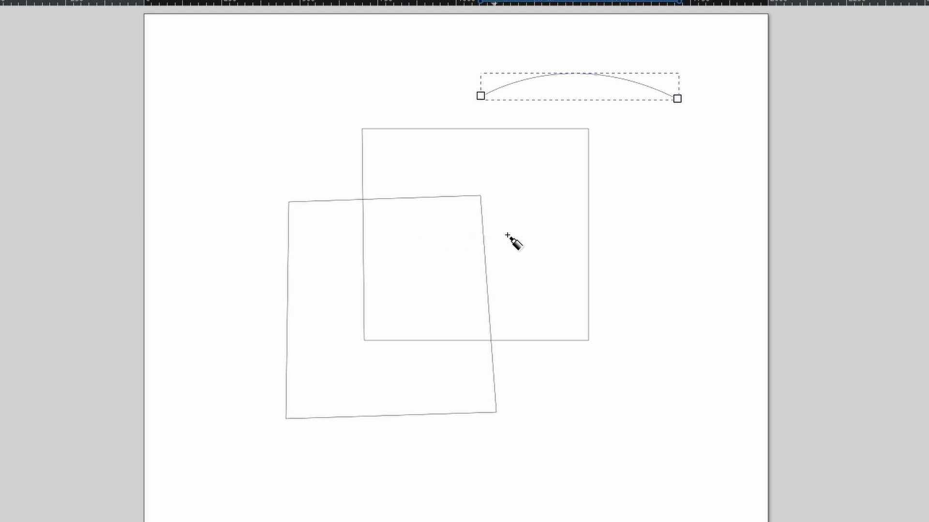
left_click(677, 100)
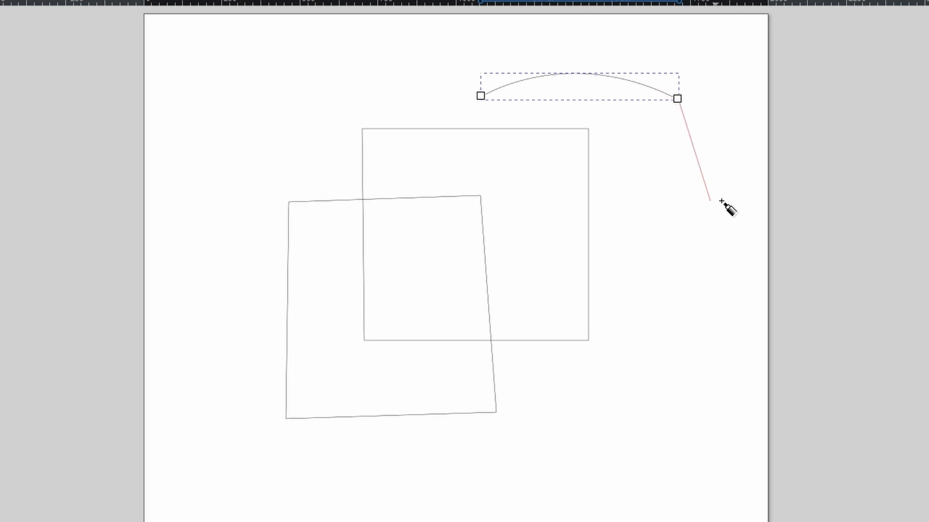
left_click(678, 302)
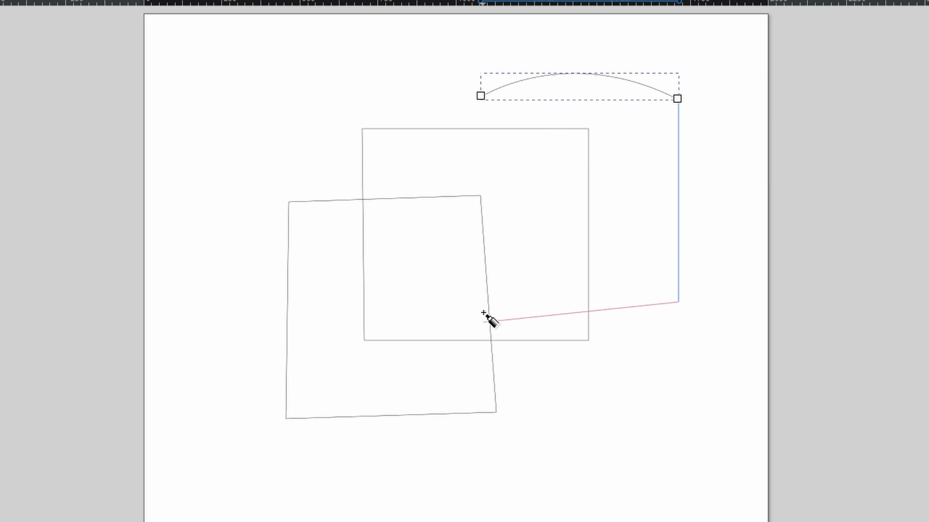
left_click_drag(487, 298, 400, 228)
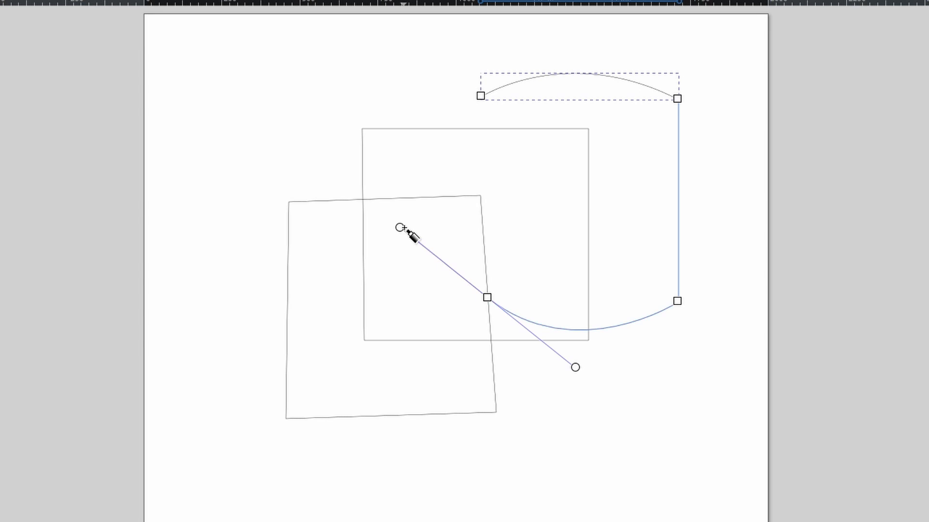
key("Return")
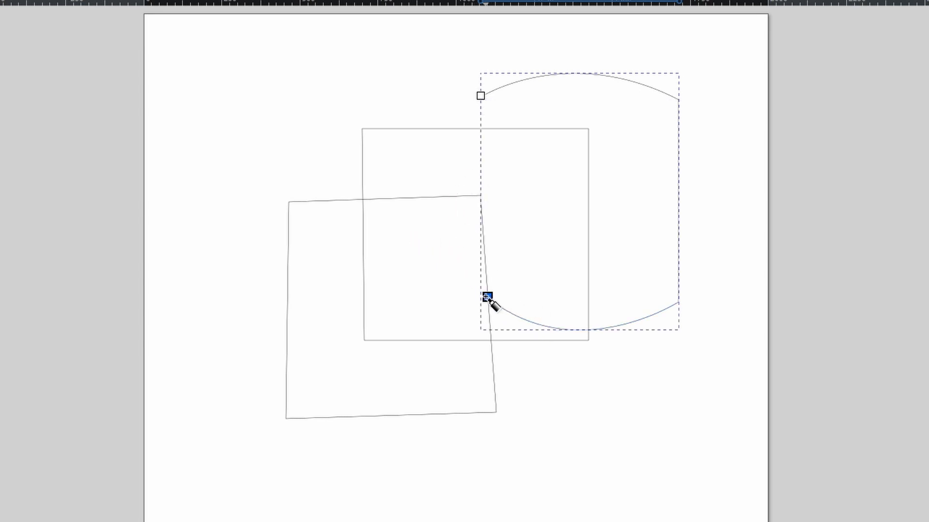
- Close the arc shape by joining its two open ends with a straight segment, and move it off the page to the right
left_click(487, 296)
left_click(481, 96)
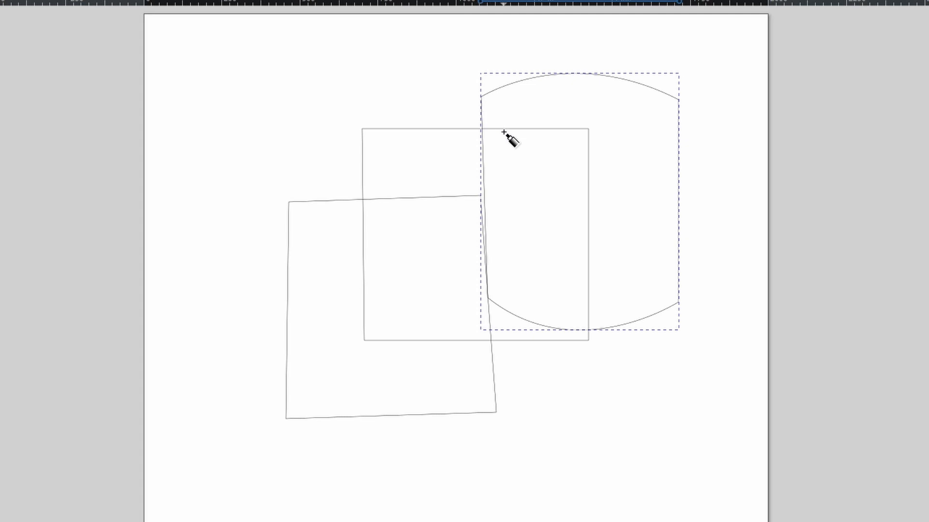
left_click(8, 50)
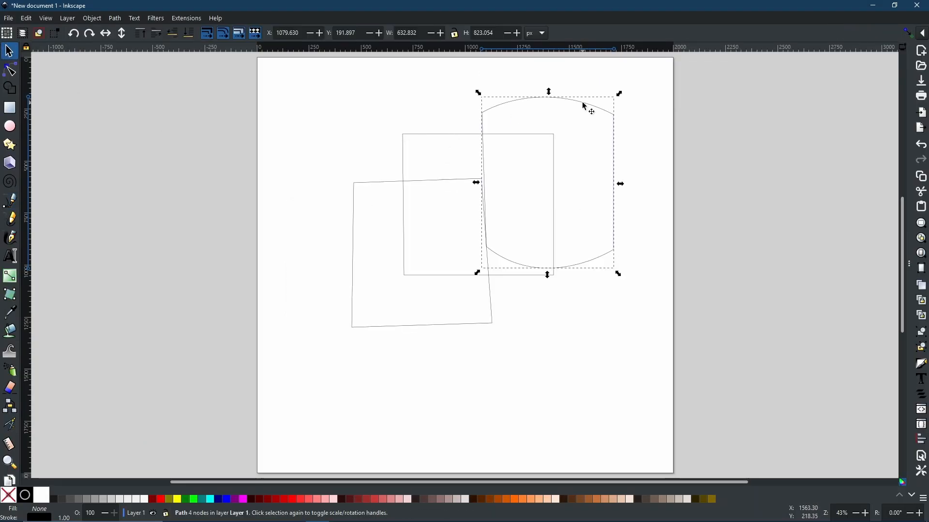
left_click_drag(587, 106, 797, 127)
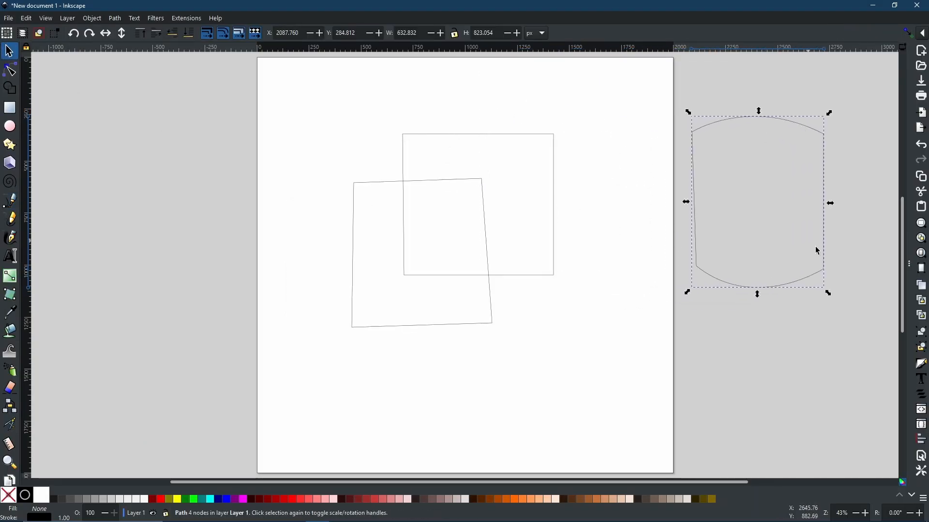
left_click(756, 190)
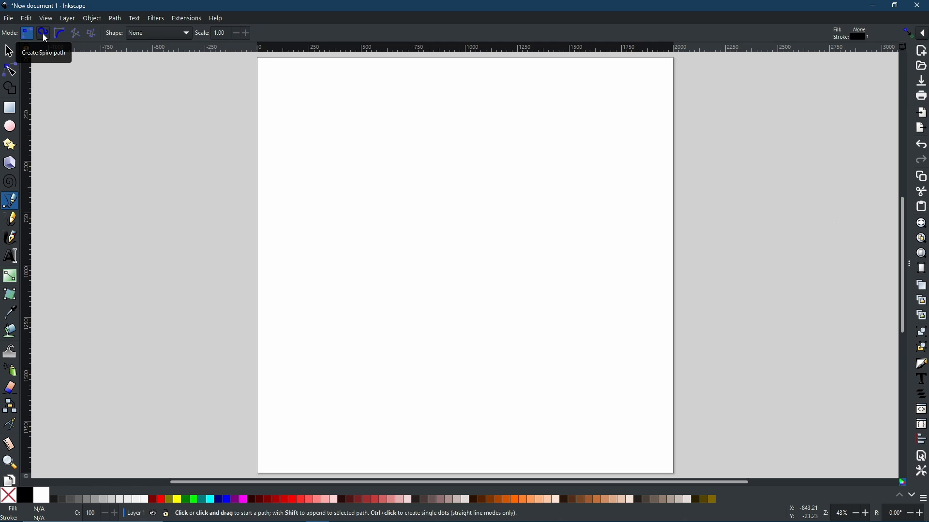
- Draw a closed, jagged 16-node star outline of straight segments in regular Bezier mode, about 1674 × 1432 px
left_click(44, 34)
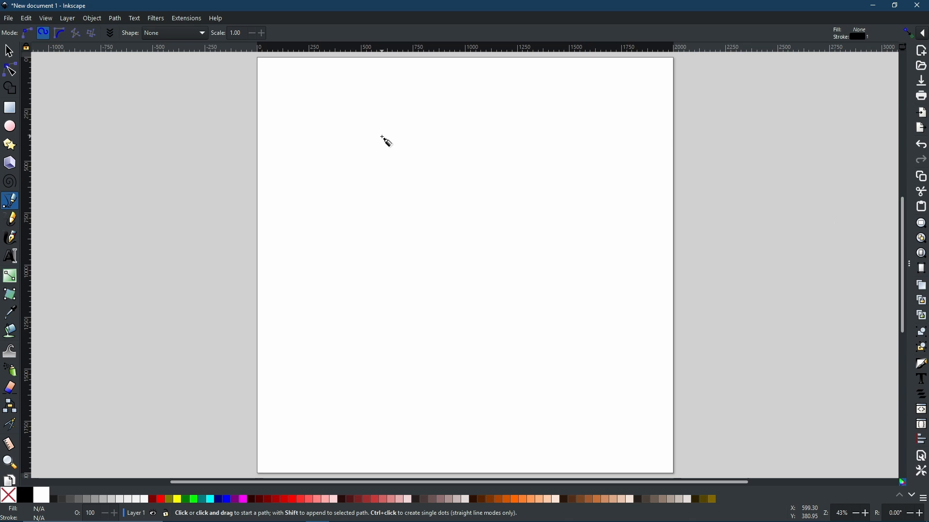
left_click(28, 33)
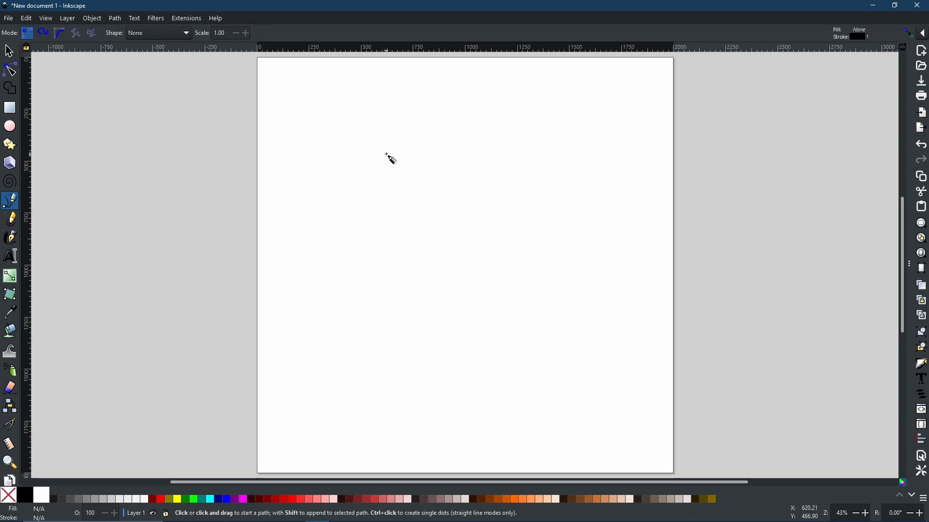
left_click(356, 115)
left_click(425, 160)
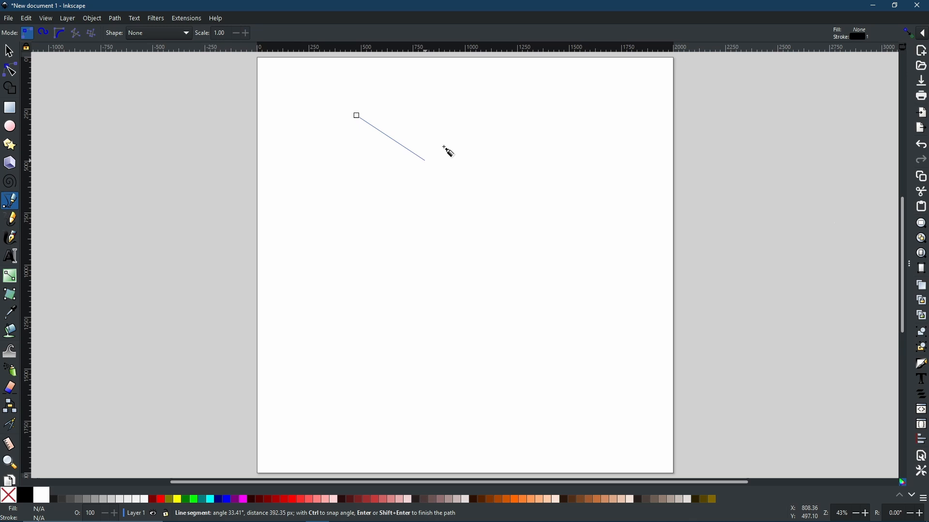
left_click(491, 112)
left_click(546, 163)
left_click(632, 127)
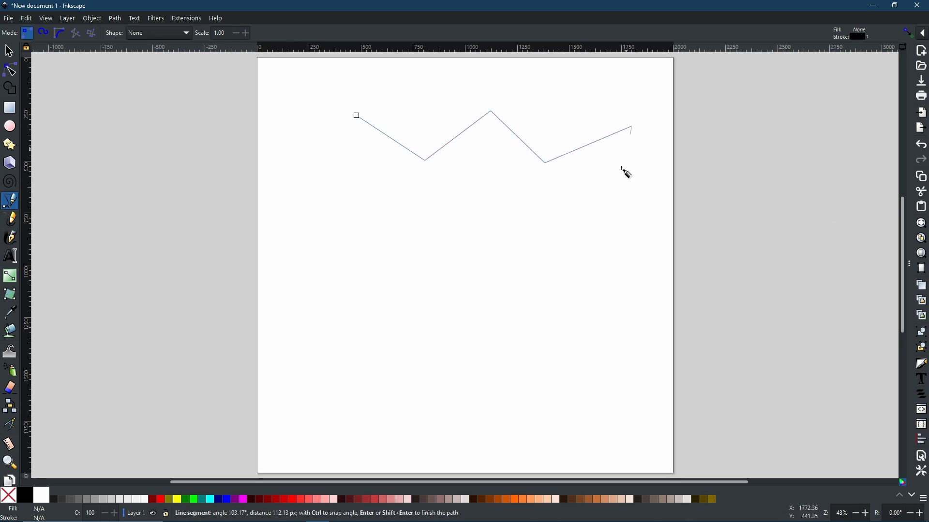
left_click(575, 217)
left_click(644, 281)
left_click(572, 330)
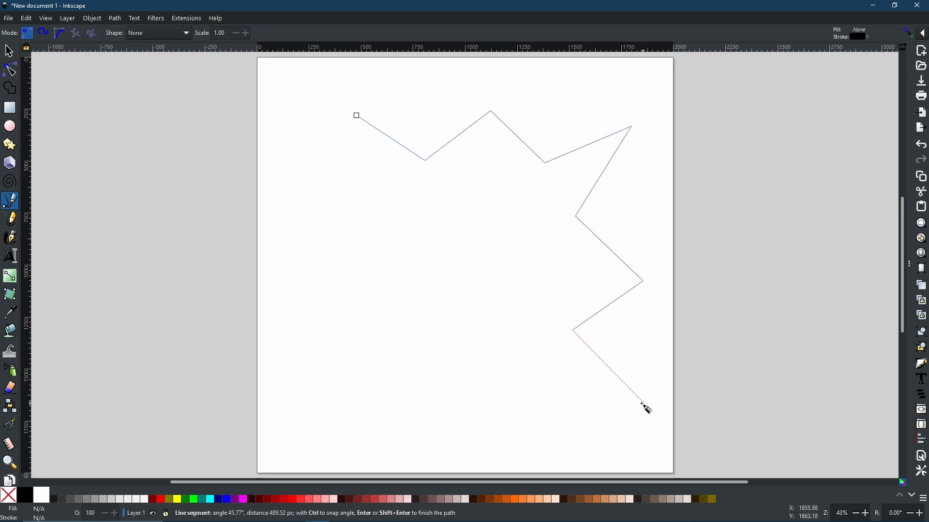
left_click(631, 401)
left_click(506, 364)
left_click(397, 408)
left_click(373, 334)
left_click(299, 347)
left_click(365, 261)
left_click(296, 222)
left_click(380, 183)
left_click(357, 116)
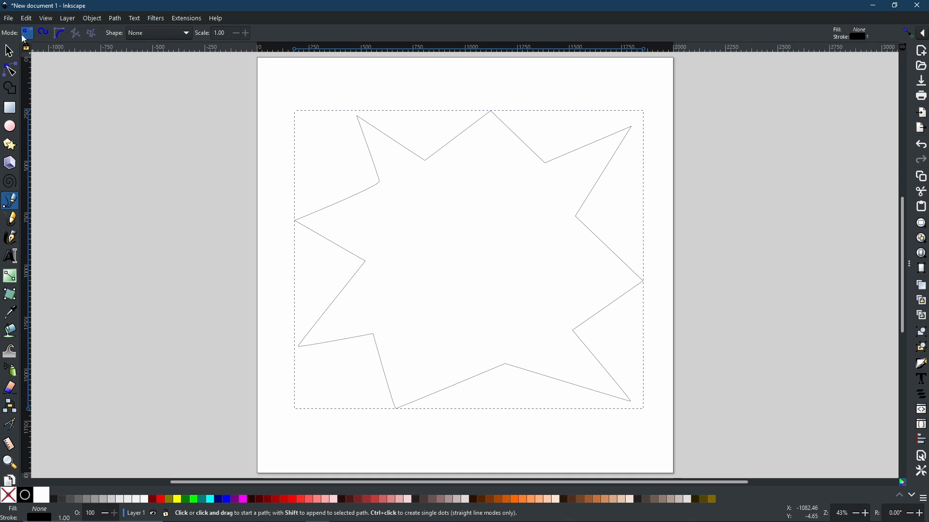
- Trace the star's corners with a closed Spiro path, starting and ending at its top middle point, about 1681 × 1499 px
left_click(47, 35)
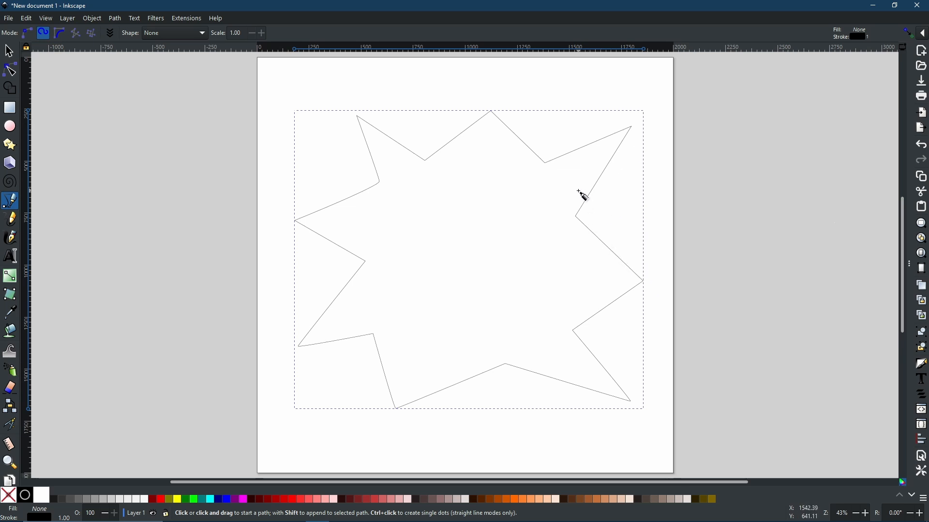
left_click(490, 111)
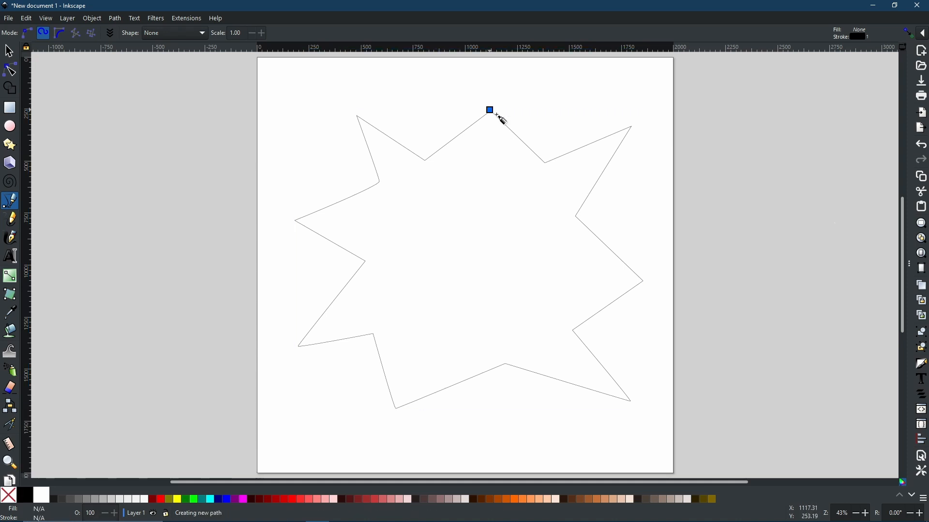
left_click(548, 166)
left_click(629, 129)
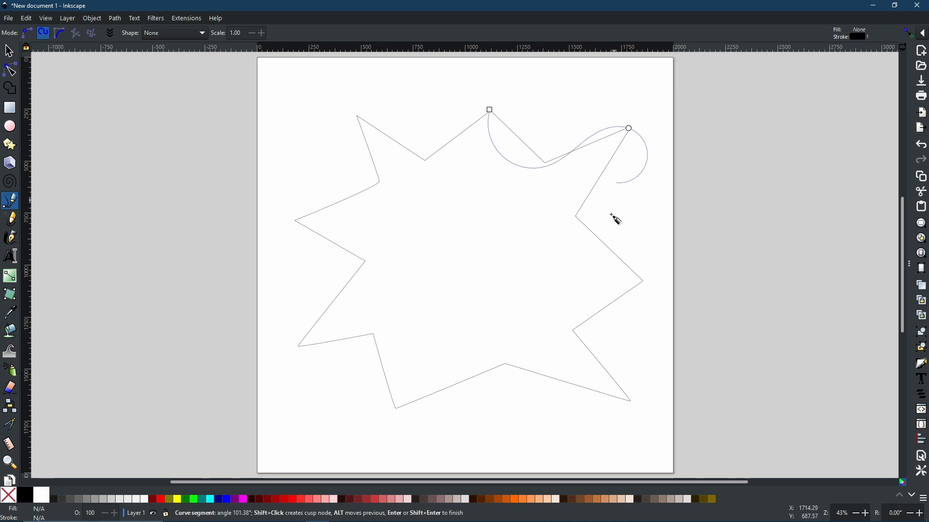
left_click(576, 215)
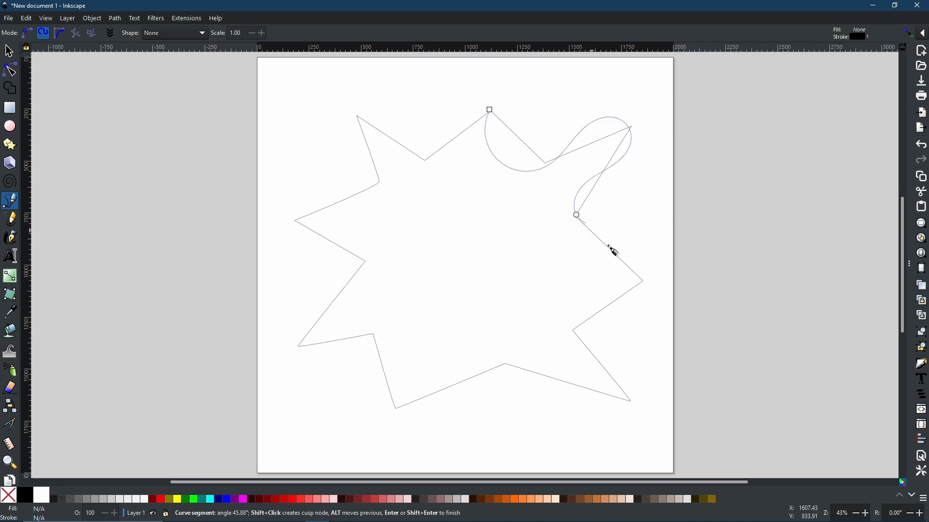
left_click(643, 281)
left_click(574, 331)
left_click(631, 401)
left_click(507, 364)
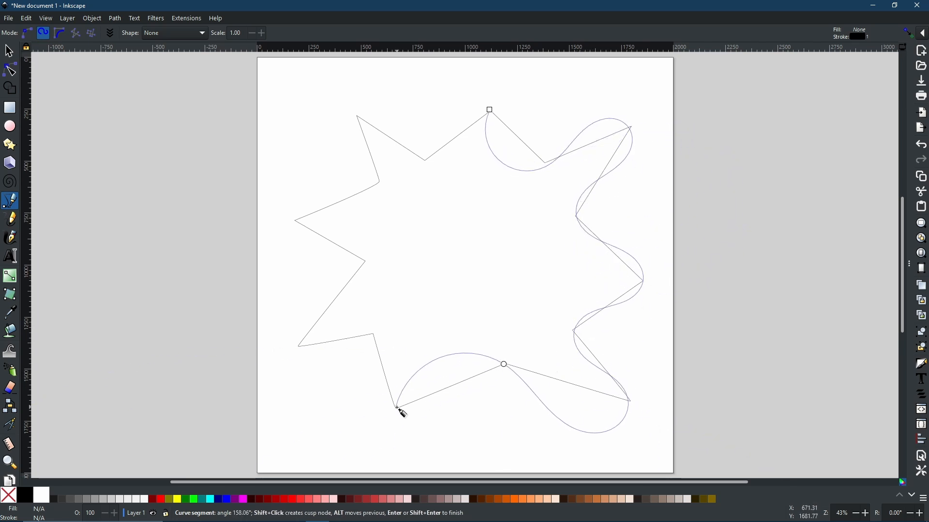
left_click(396, 407)
left_click(373, 334)
left_click(298, 347)
left_click(363, 261)
left_click(295, 221)
left_click(379, 182)
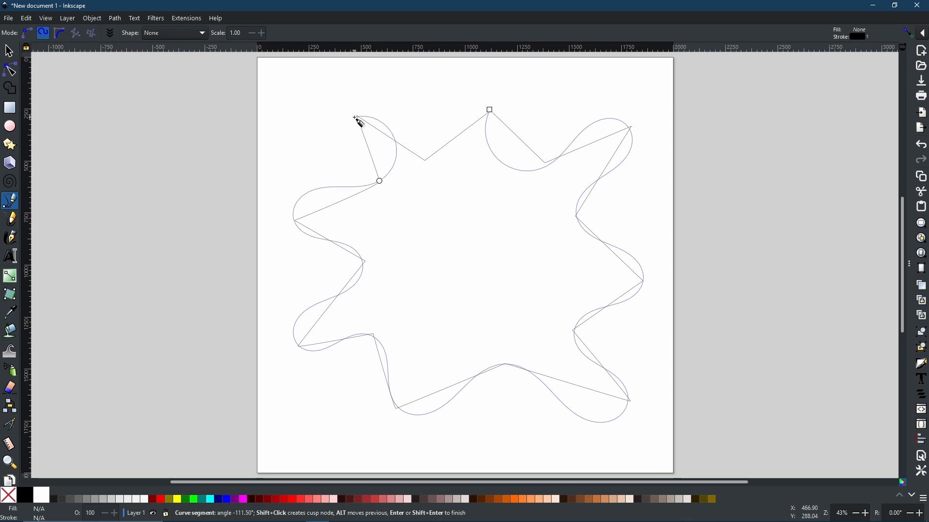
left_click(357, 116)
left_click(425, 160)
left_click(490, 110)
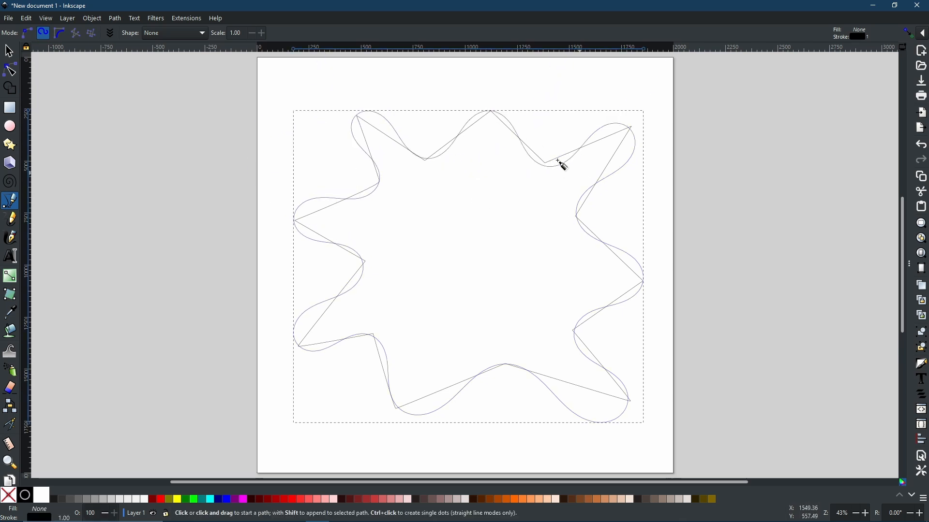
- Move the straight-edged star outline to the left of the Spiro shape so the two can be compared
key("s")
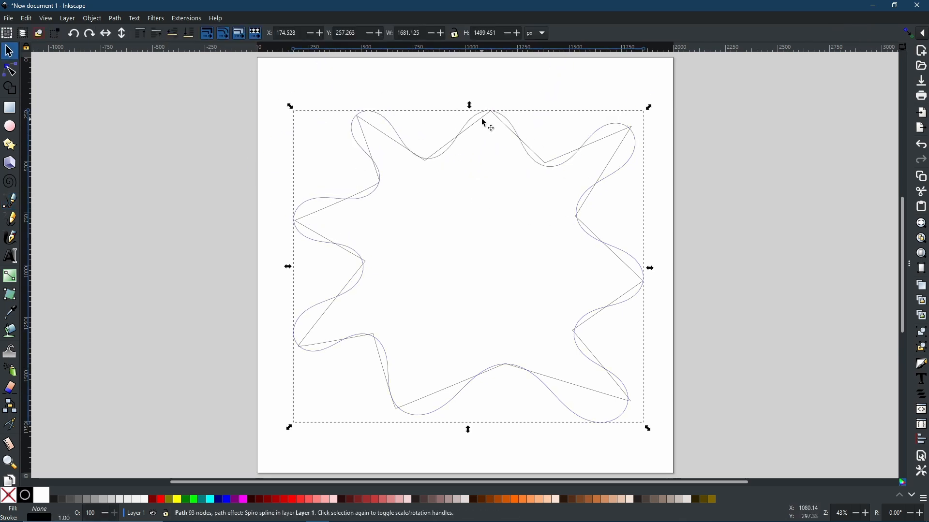
left_click_drag(481, 118, 162, 128)
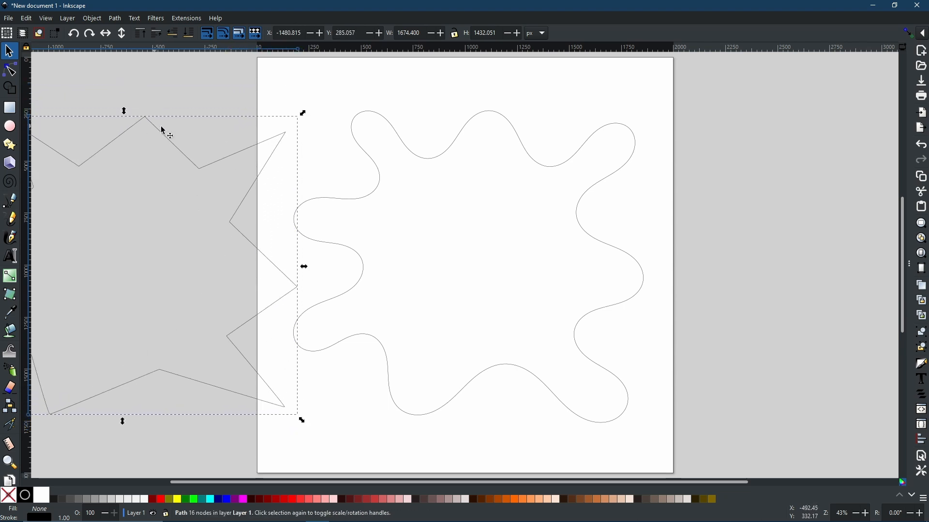
scroll(147, 178, "down", 1)
left_click_drag(116, 203, 262, 195)
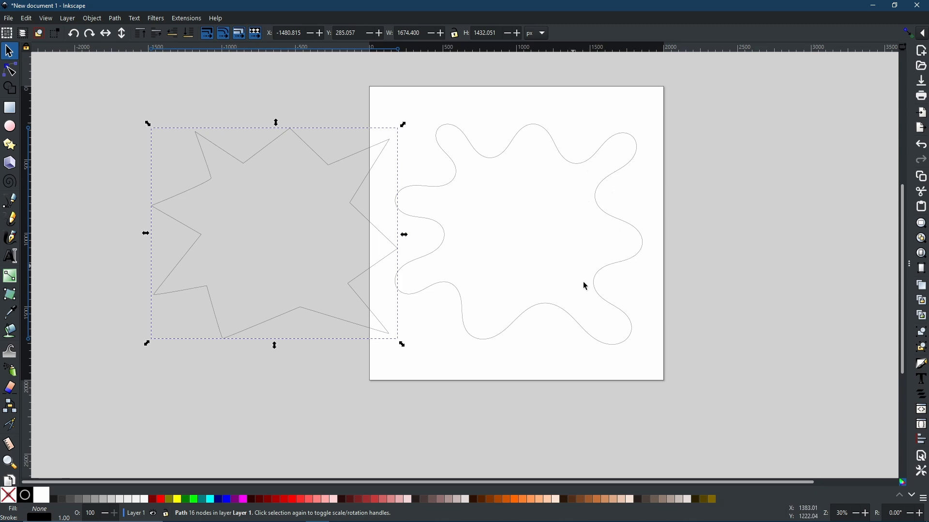
- Draw a closed rounded shape in BSpline mode from the four corners of a square about 870 px wide, centred in the page's upper half
key("b")
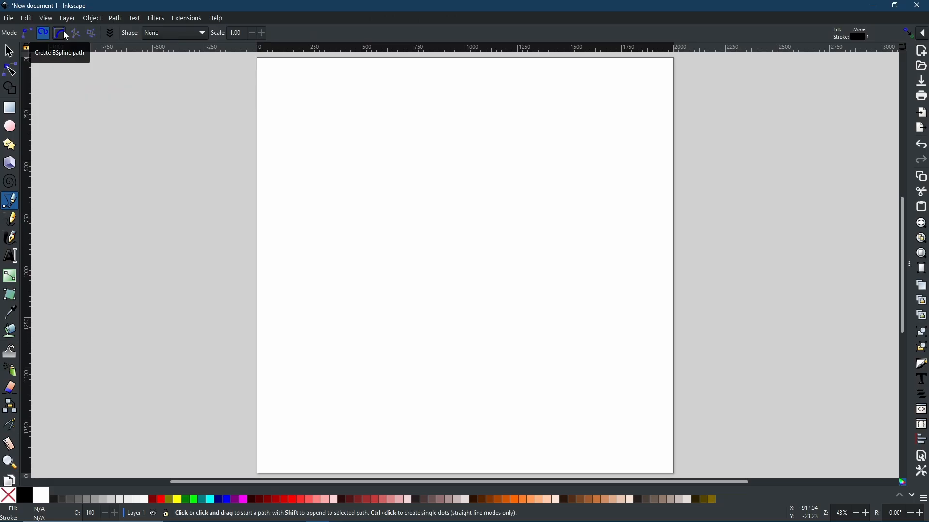
left_click(62, 32)
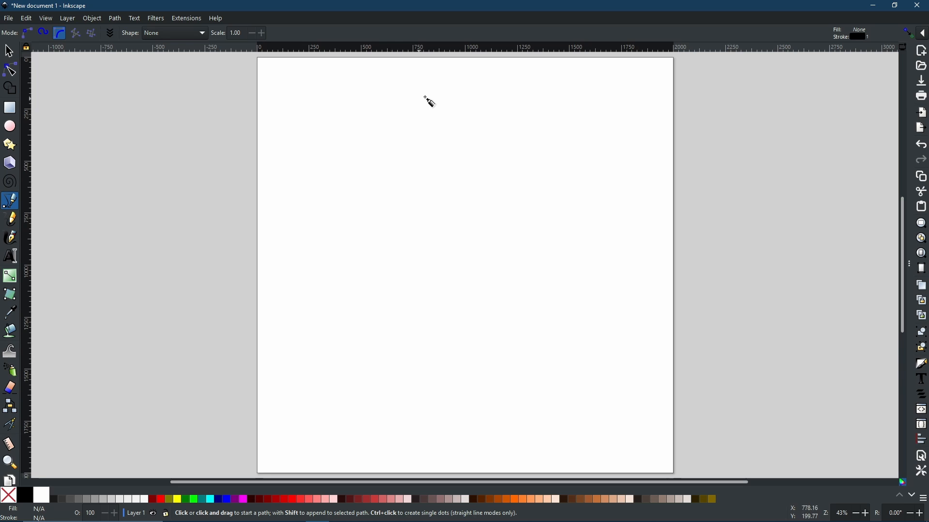
left_click(384, 127)
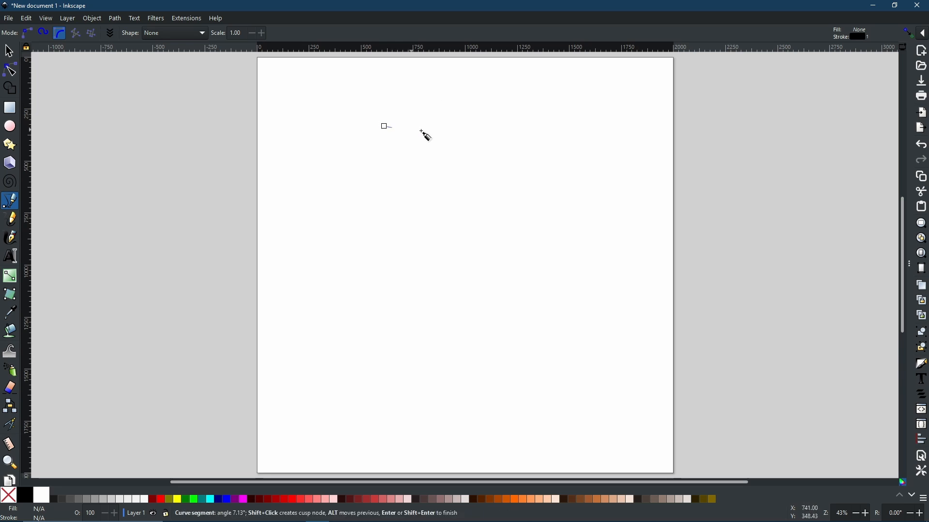
left_click(565, 127)
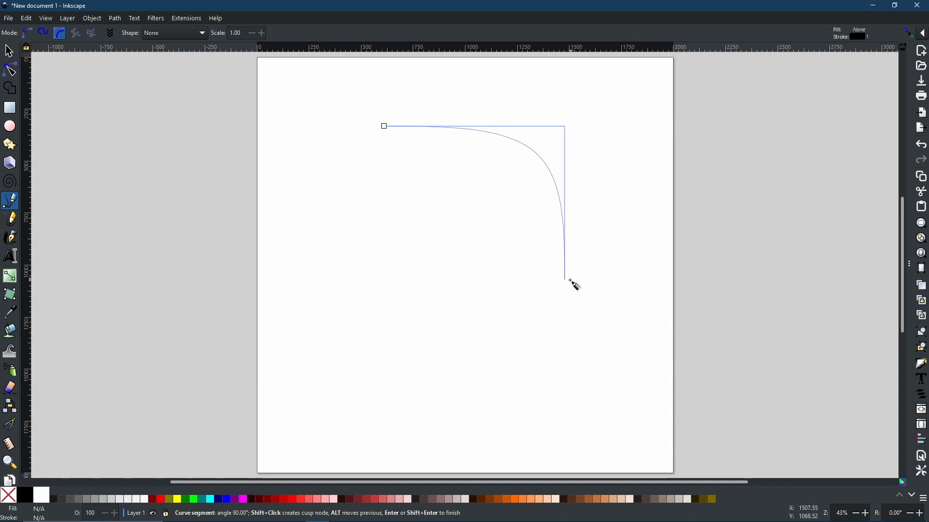
left_click(564, 309)
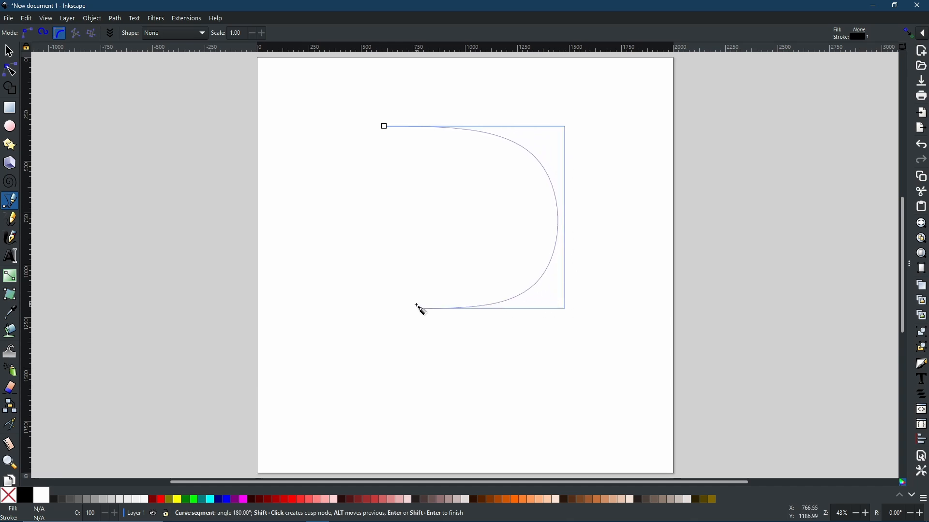
left_click(388, 309)
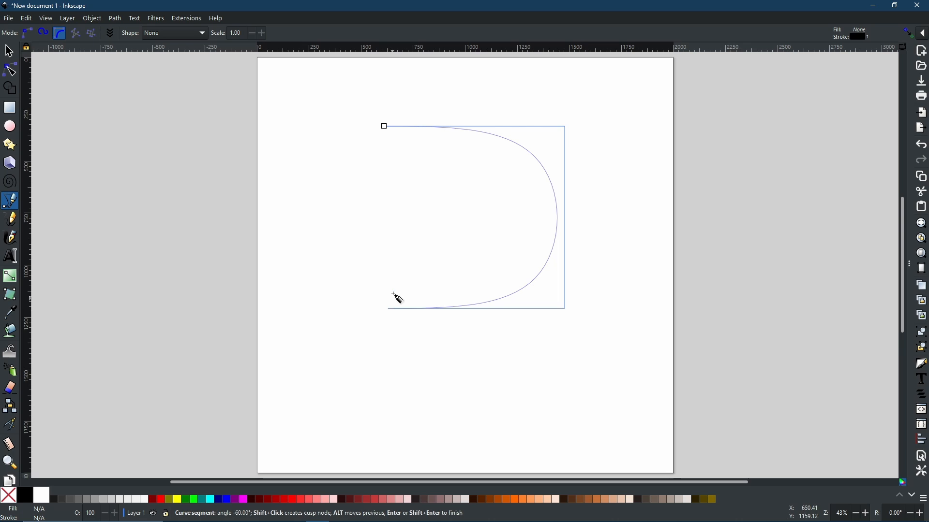
left_click(385, 129)
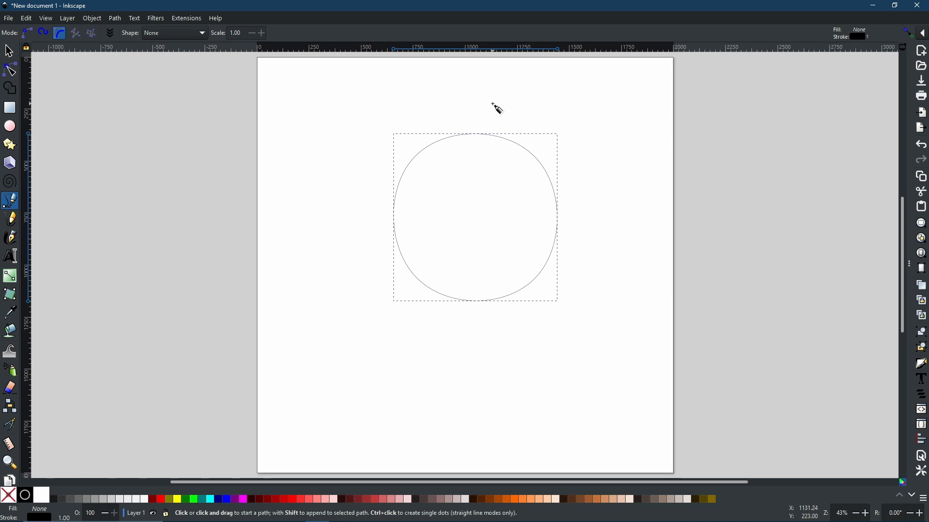
- Draw a closed wavy BSpline path around the rounded shape by placing alternating outer and inner corners clockwise back to the starting node
left_click(520, 86)
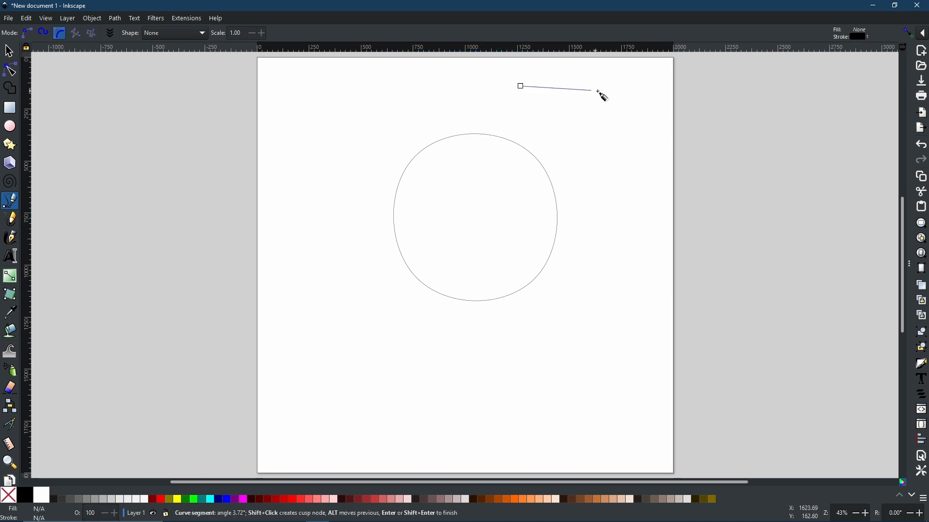
left_click(637, 87)
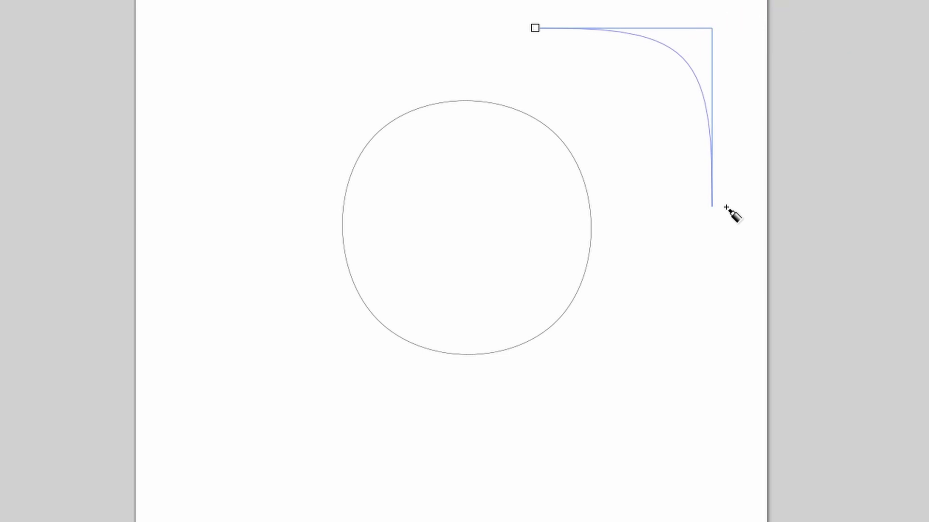
left_click(639, 237)
left_click(754, 290)
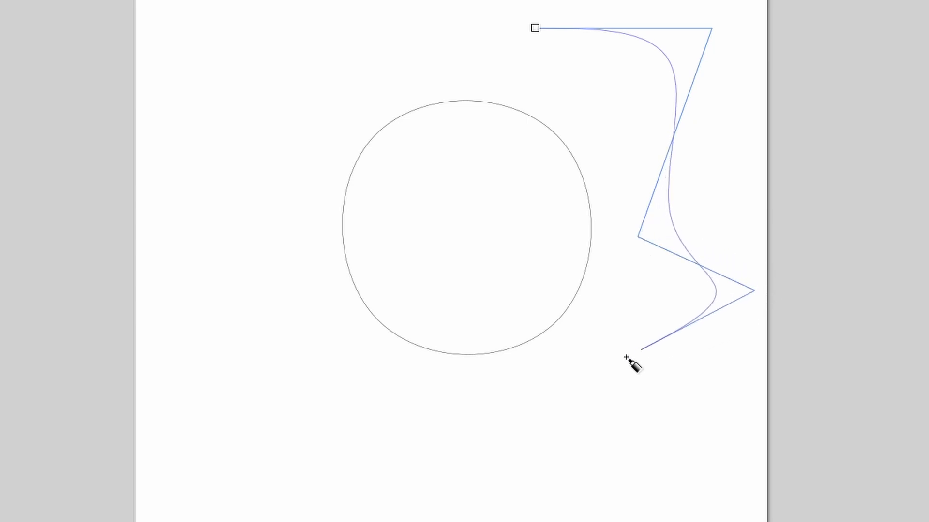
left_click(604, 383)
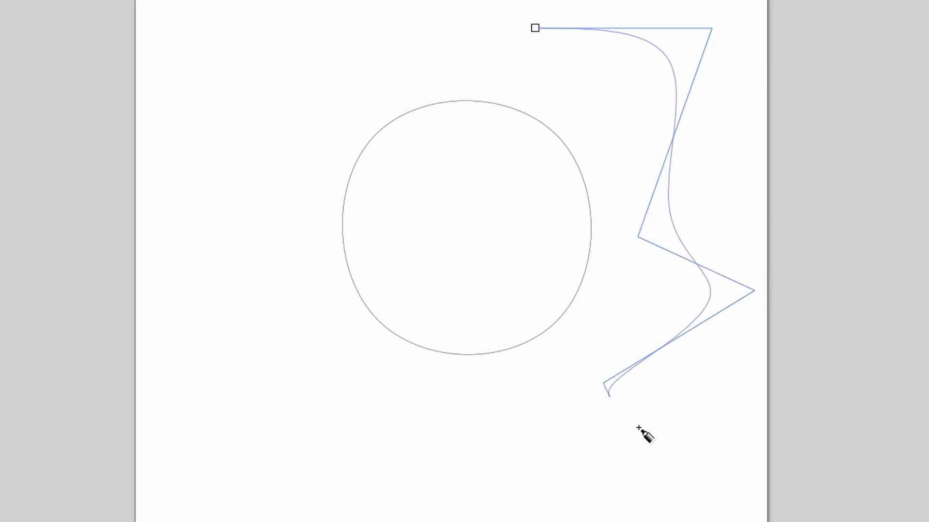
left_click(733, 478)
left_click(580, 519)
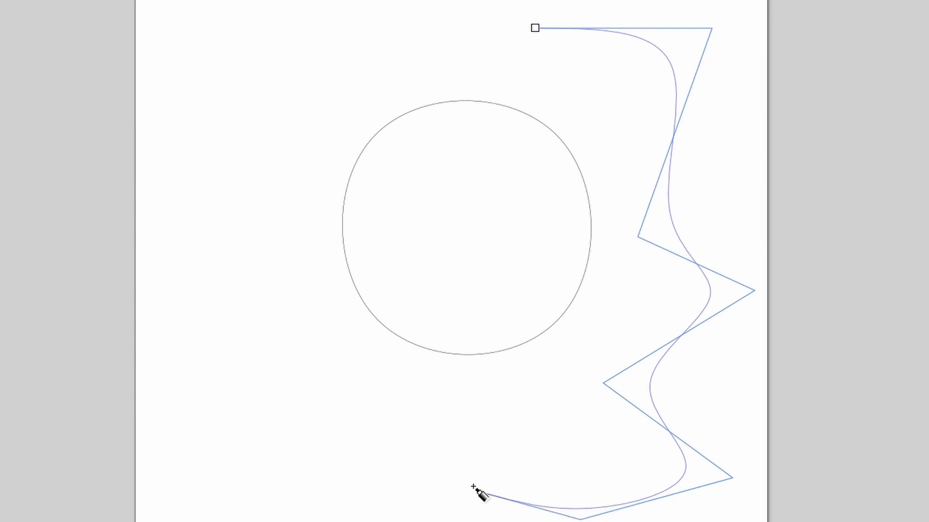
left_click(444, 409)
left_click(286, 495)
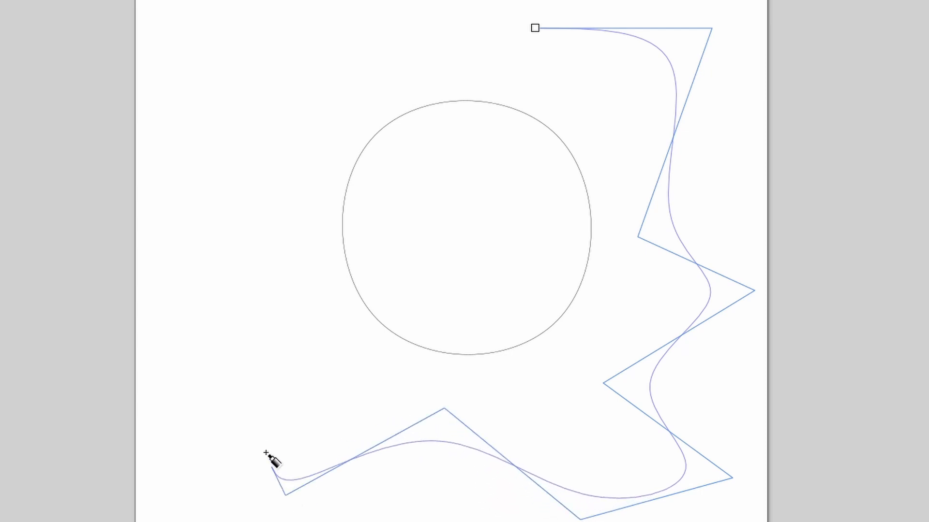
left_click(306, 337)
left_click(177, 351)
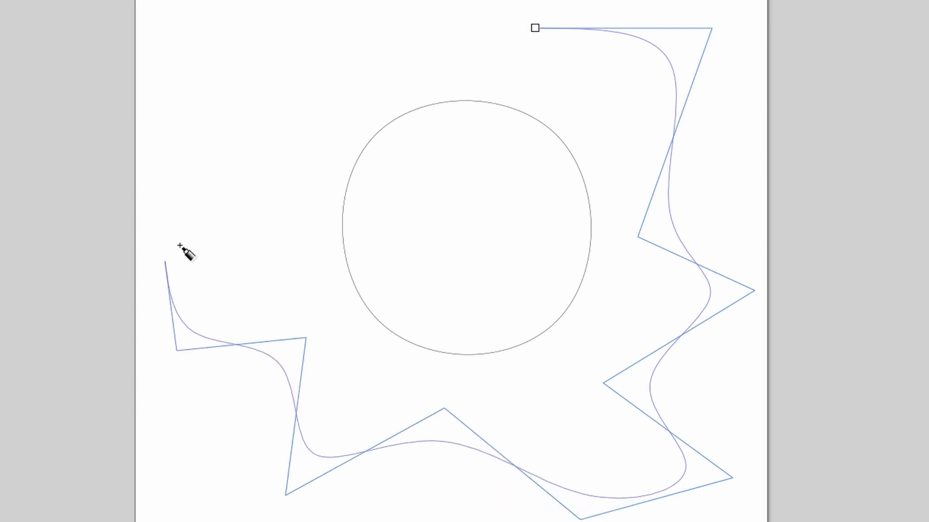
left_click(260, 239)
left_click(191, 166)
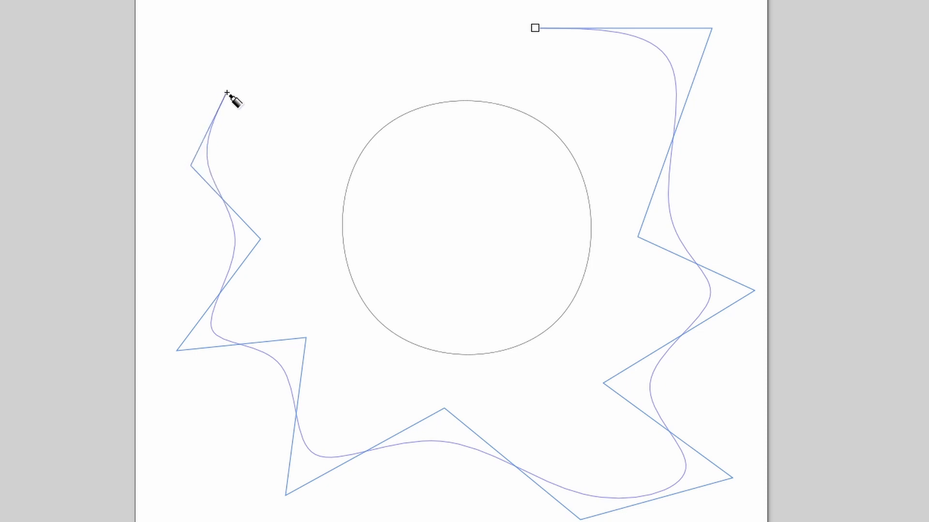
left_click(305, 121)
left_click(301, 21)
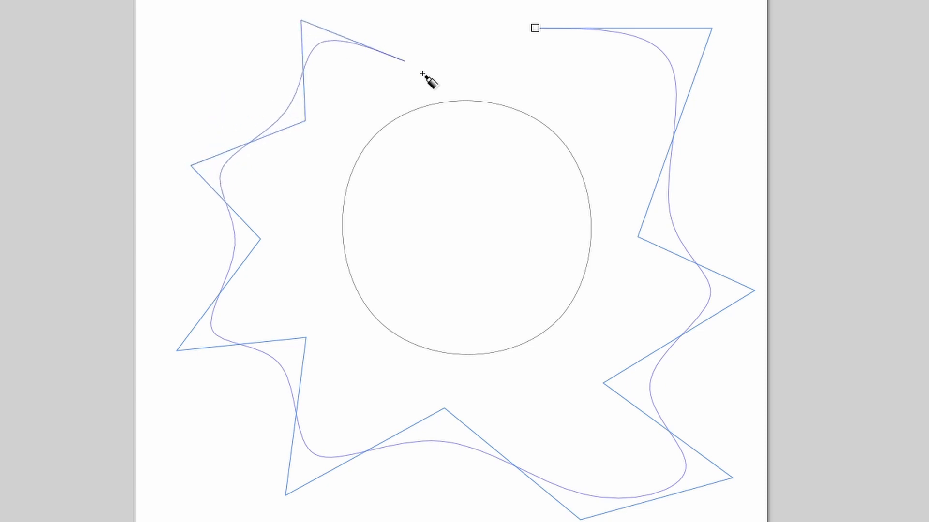
left_click(434, 81)
left_click(483, 0)
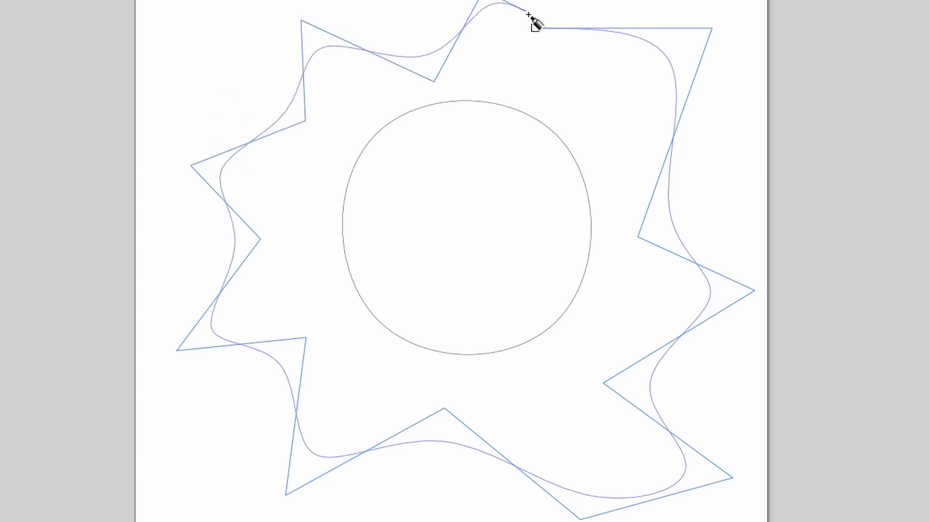
left_click(534, 28)
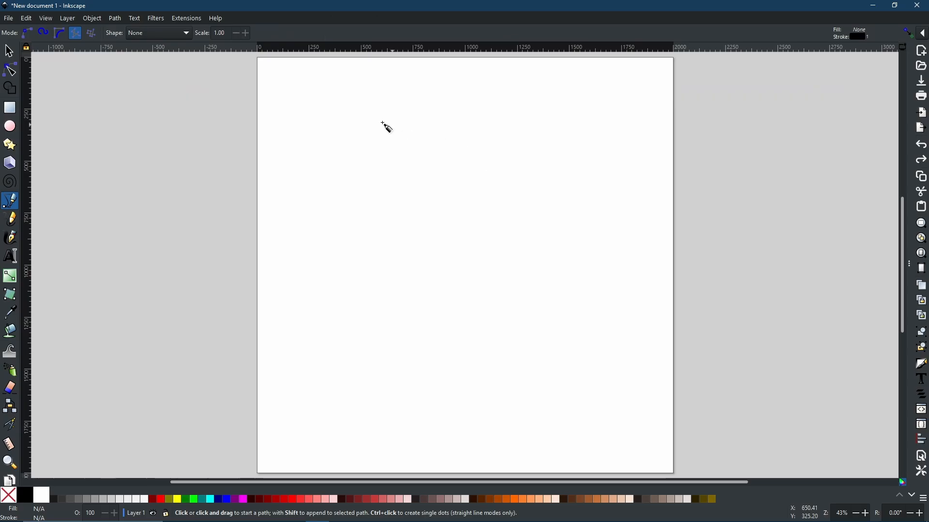
- Draw a tangled, self-crossing zigzag path across the page in straight line segments mode, closing it at its starting node
left_click(381, 119)
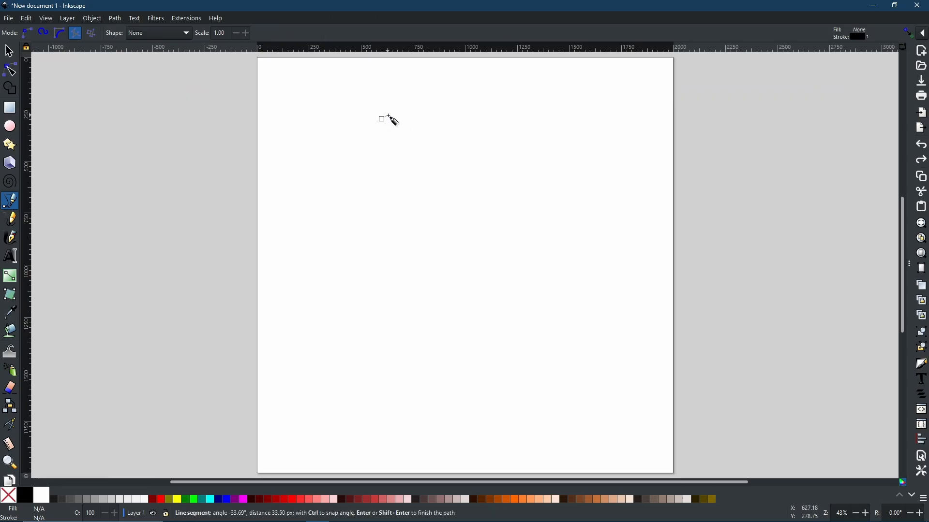
left_click(590, 136)
left_click(411, 201)
left_click(630, 255)
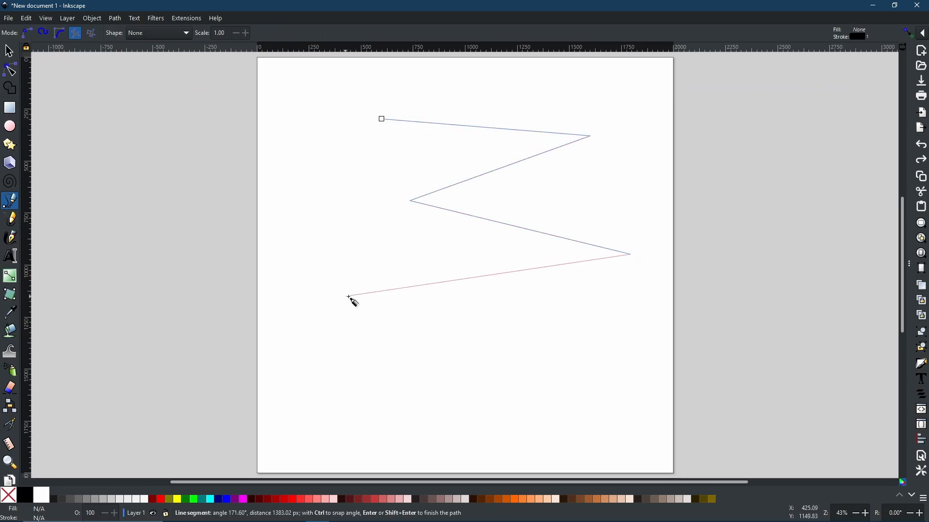
left_click(366, 295)
left_click(552, 338)
left_click(485, 236)
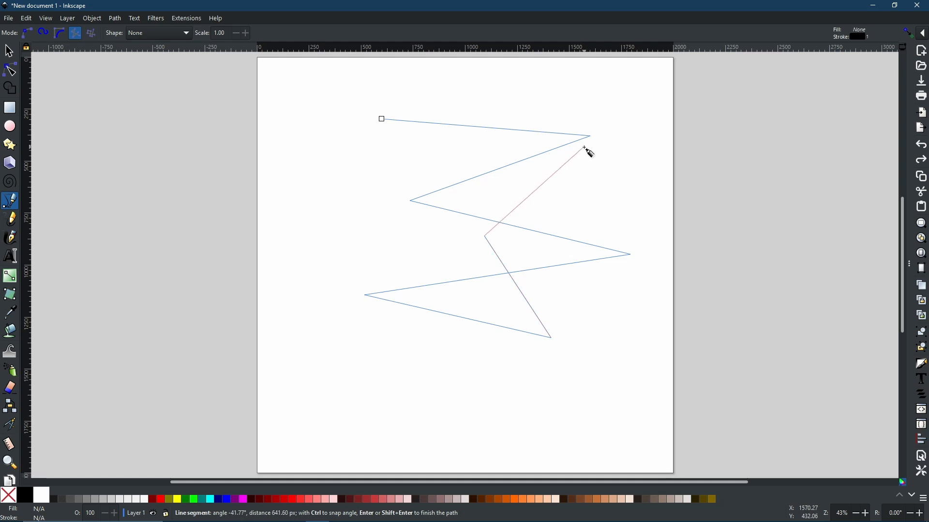
left_click(583, 148)
left_click(384, 151)
left_click(512, 87)
left_click(317, 90)
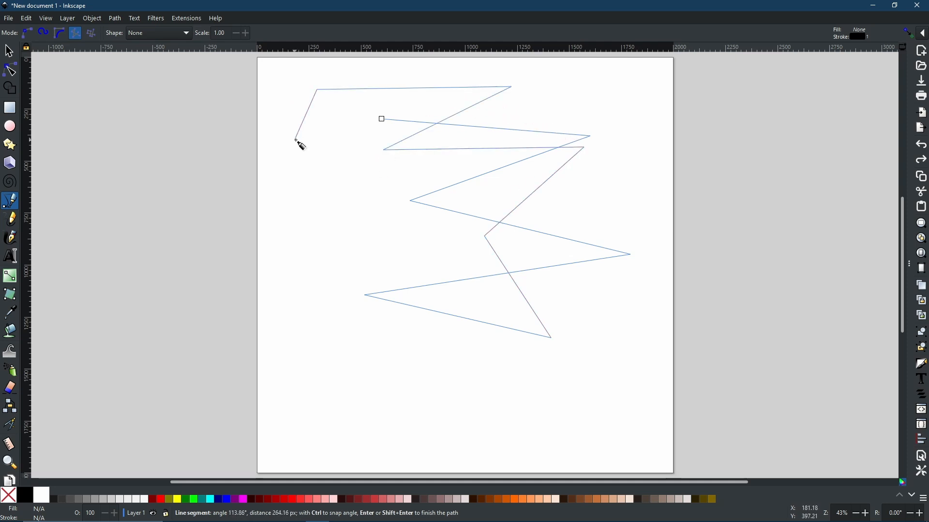
left_click(296, 140)
left_click(485, 208)
left_click(649, 171)
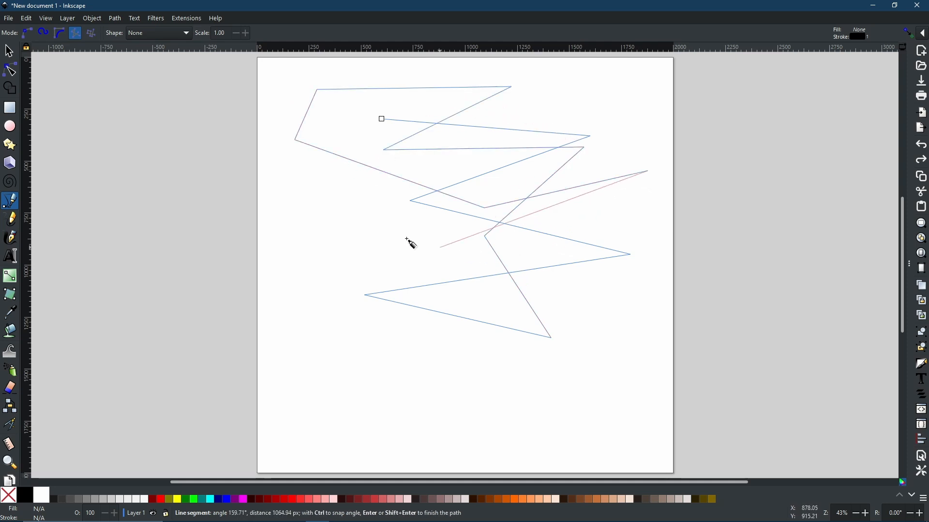
left_click(316, 244)
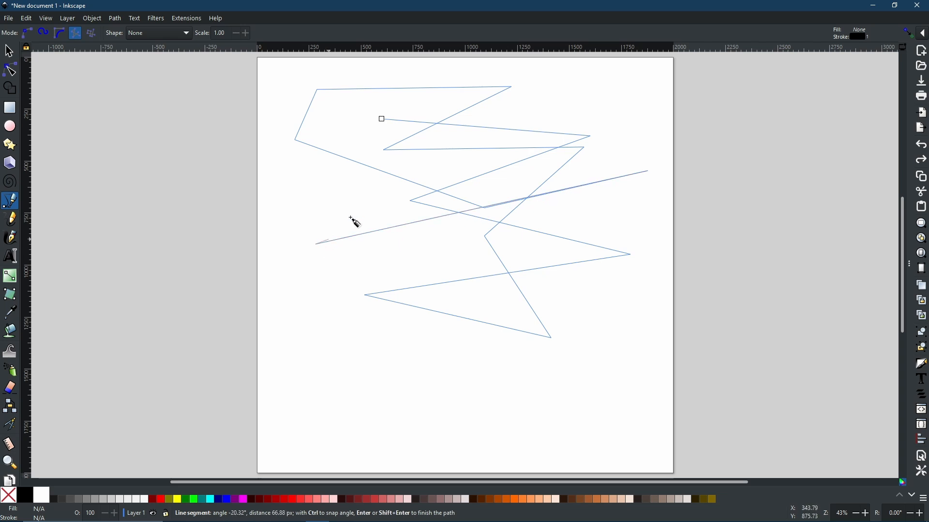
left_click(328, 186)
left_click(452, 290)
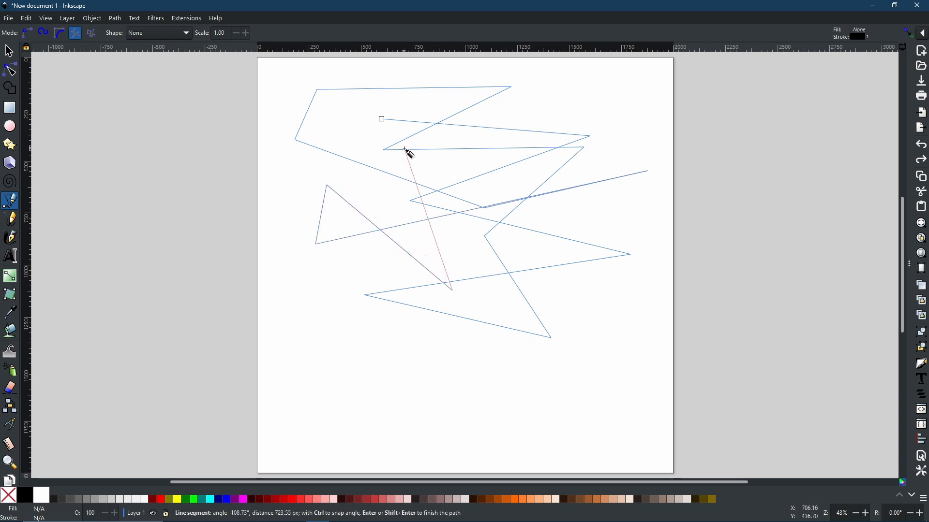
left_click(404, 149)
left_click(561, 102)
left_click(582, 198)
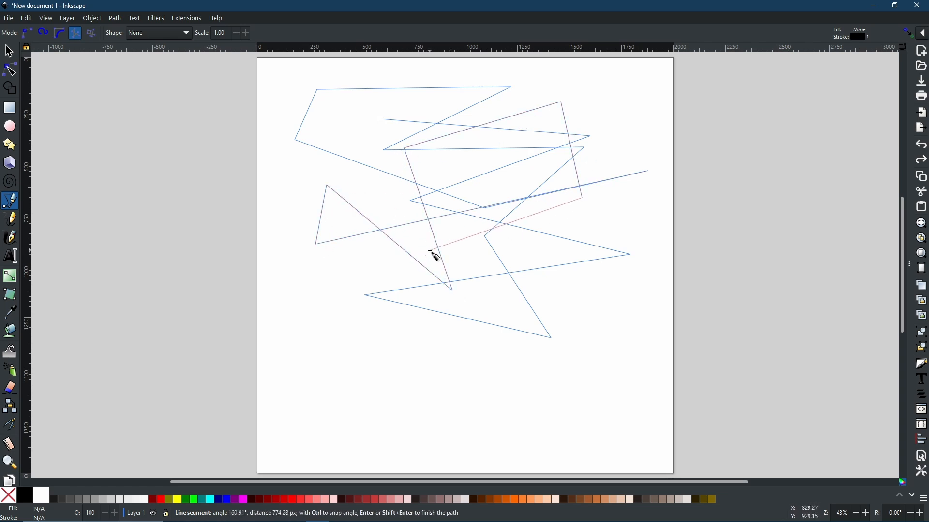
left_click(429, 252)
left_click(347, 342)
left_click(549, 379)
left_click(645, 347)
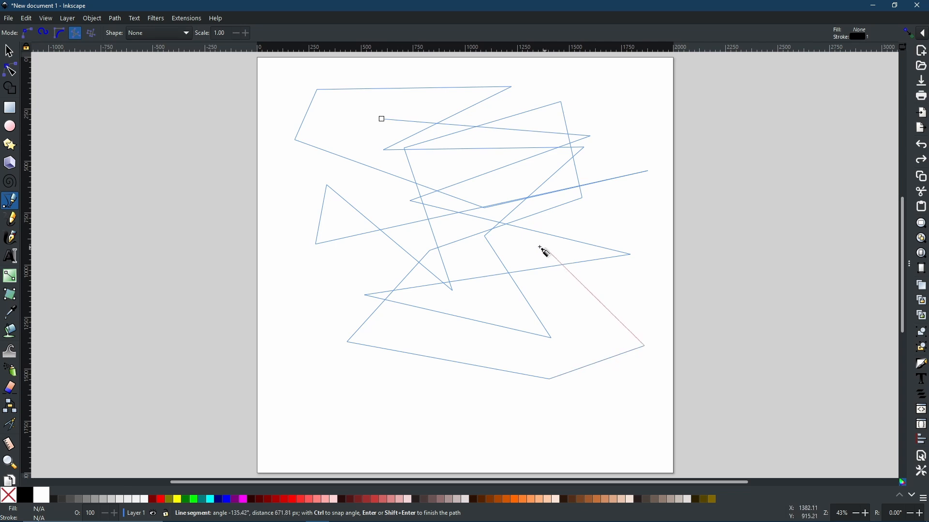
left_click(538, 247)
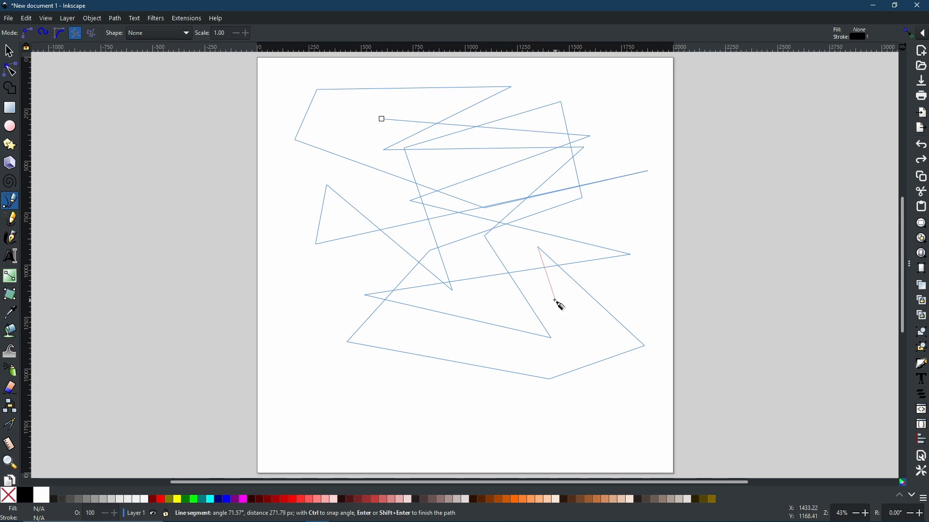
left_click(568, 305)
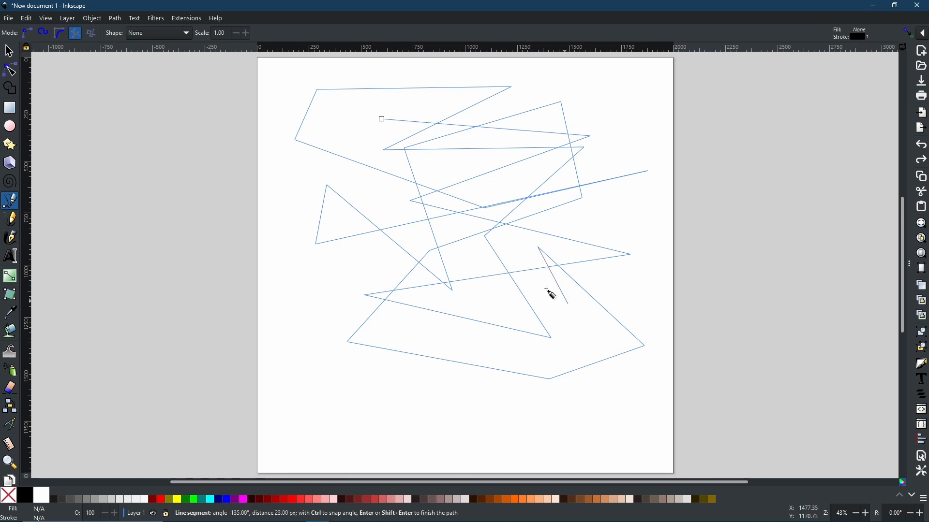
left_click(430, 256)
left_click(563, 340)
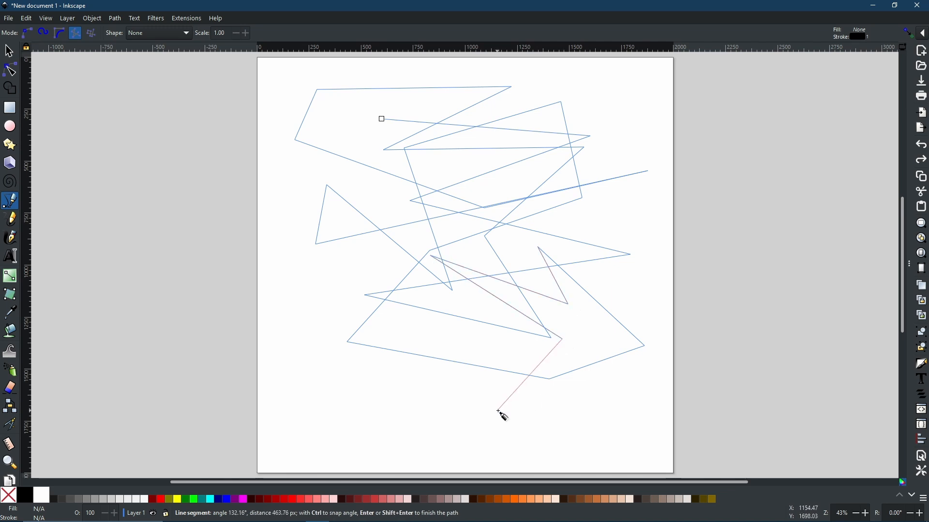
left_click(381, 119)
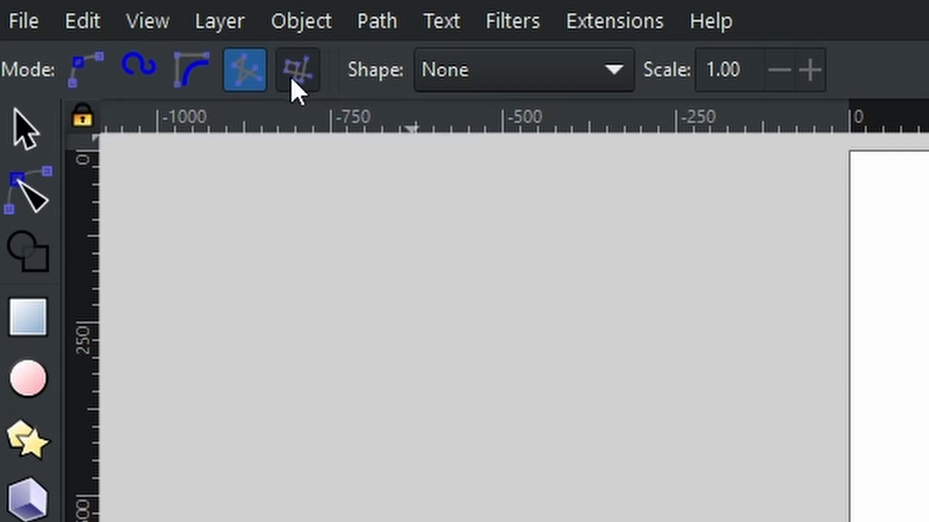
- Draw a tilted, self-crossing path of perpendicular segments in paraxial line segments mode, winding across the page's upper part and closing at its starting node
left_click(293, 80)
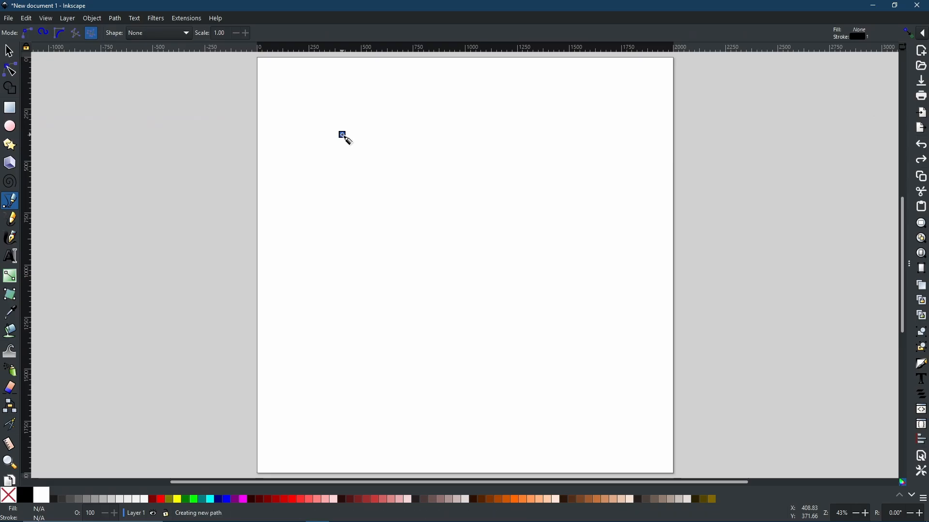
left_click(535, 188)
left_click(462, 317)
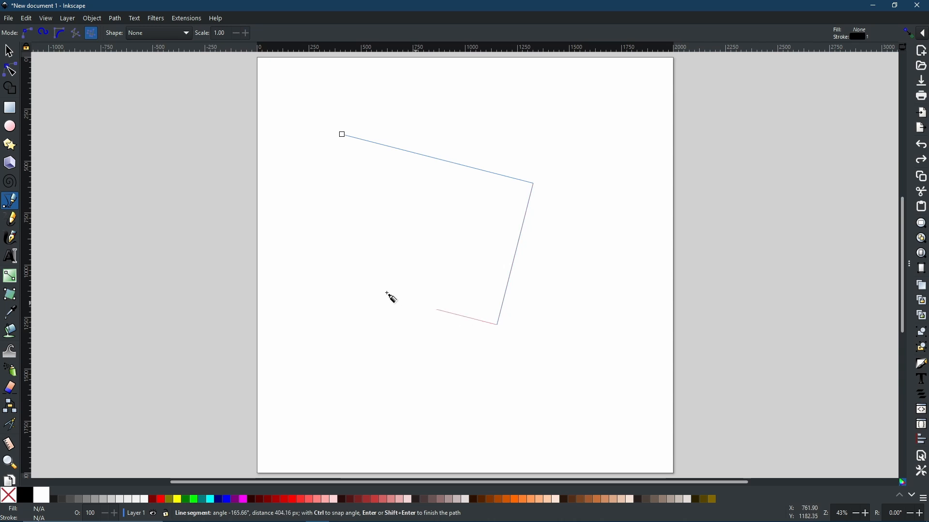
left_click(352, 285)
left_click(420, 125)
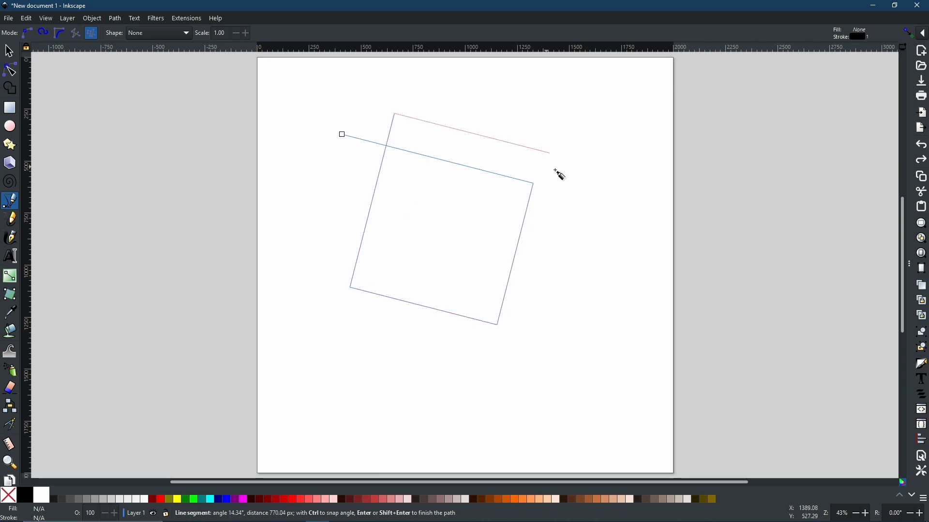
left_click(576, 172)
left_click(545, 285)
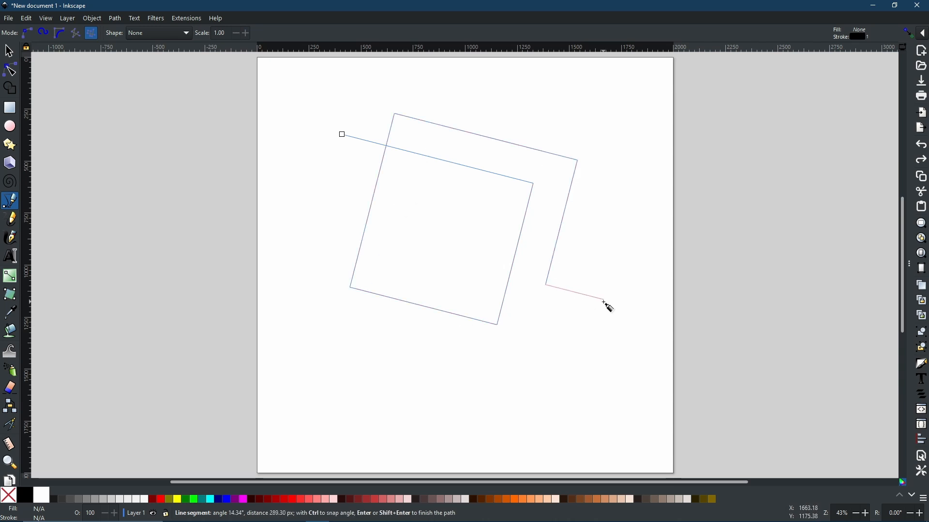
left_click(605, 299)
left_click(628, 207)
left_click(451, 161)
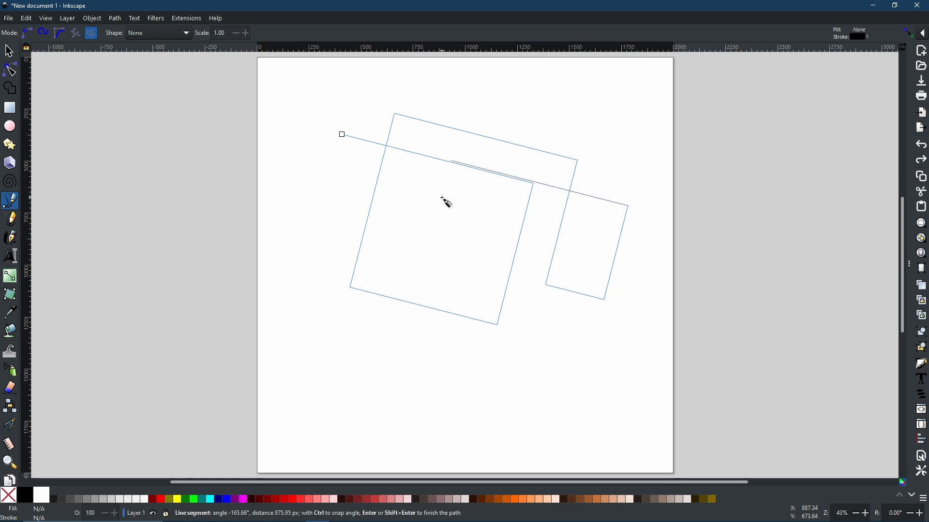
left_click(430, 241)
left_click(579, 279)
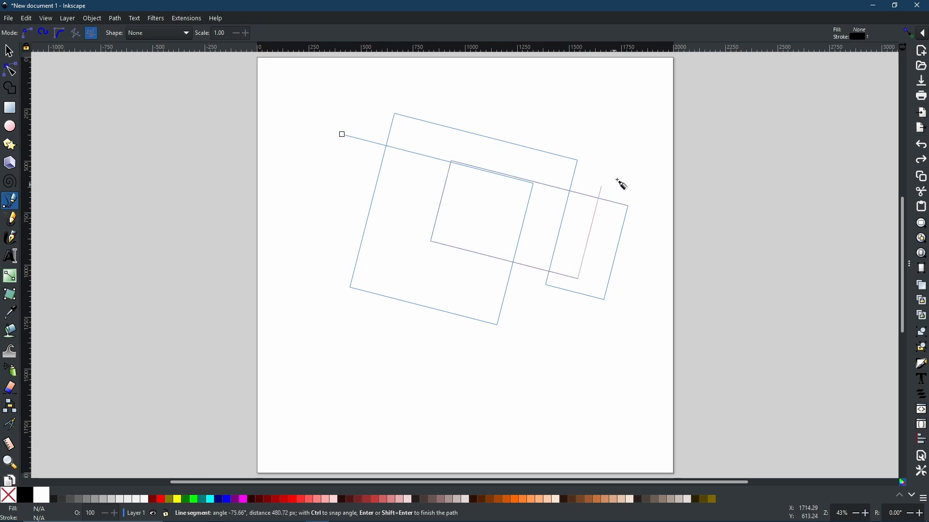
left_click(608, 161)
left_click(492, 131)
left_click(471, 210)
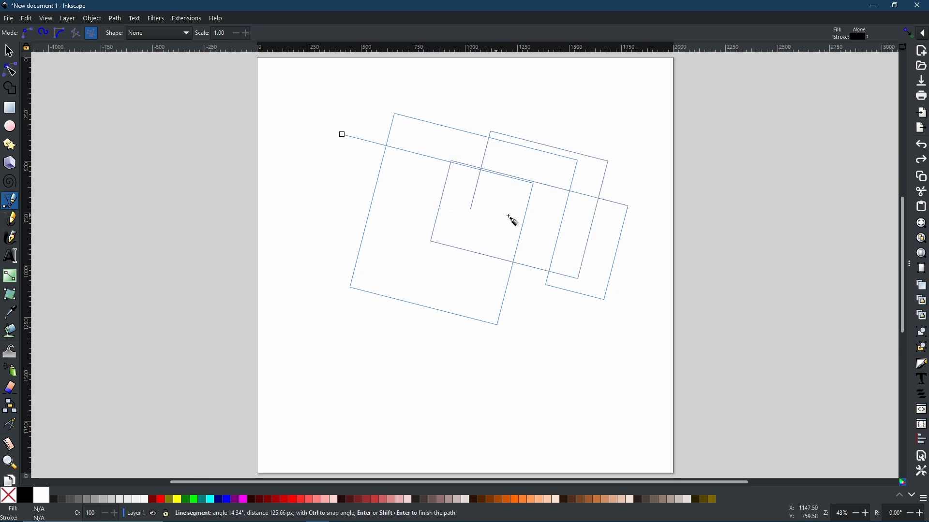
left_click(545, 227)
left_click(524, 319)
left_click(406, 290)
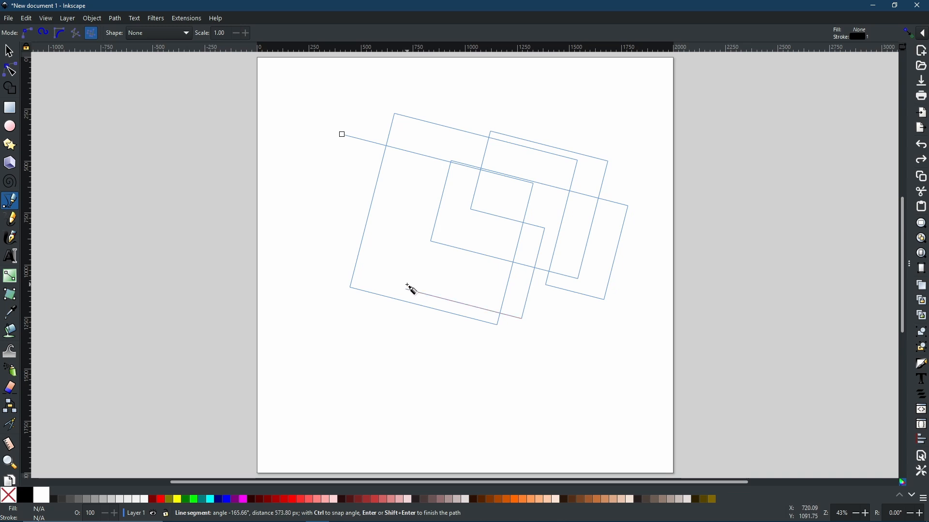
left_click(455, 98)
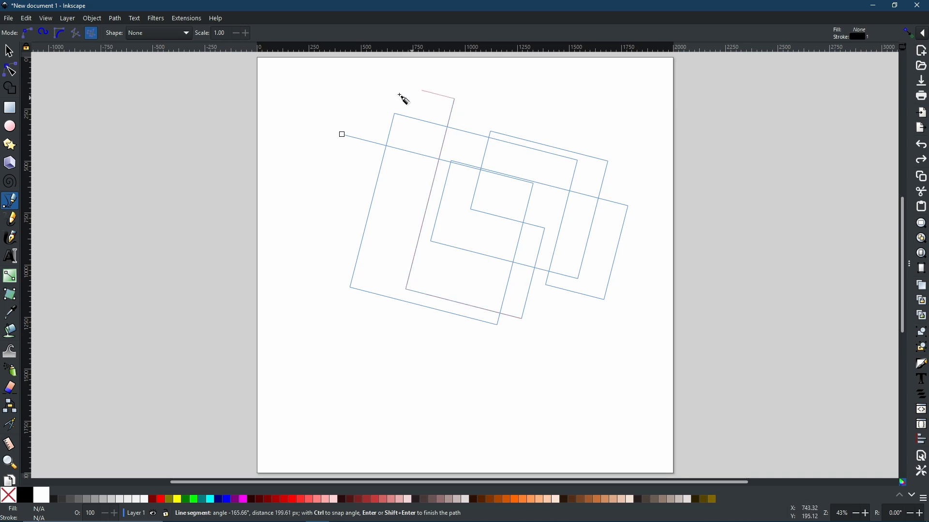
left_click(347, 72)
left_click(310, 212)
left_click(493, 258)
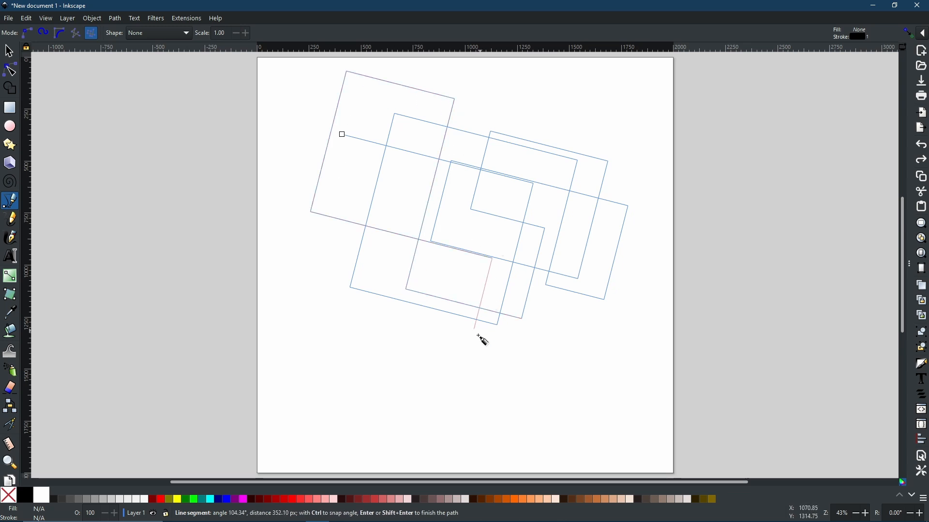
left_click(469, 353)
left_click(369, 328)
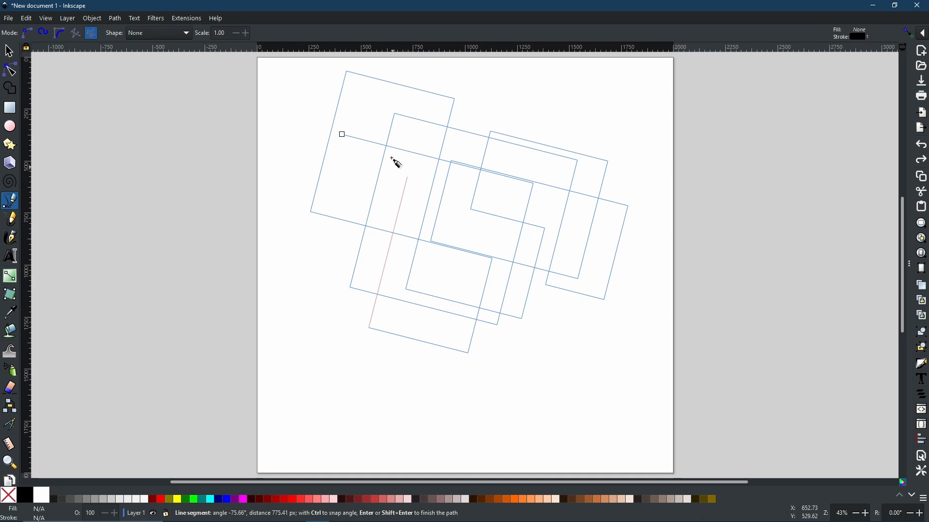
left_click(432, 78)
left_click(651, 133)
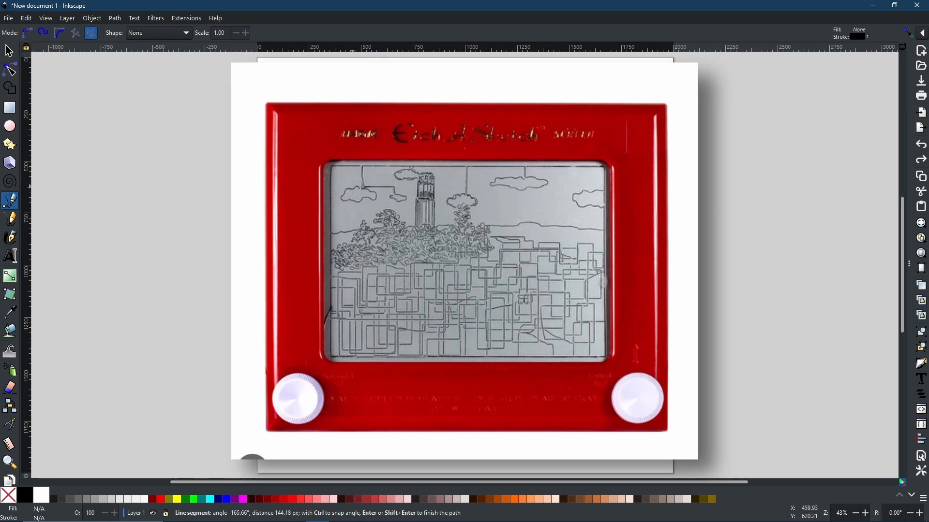
left_click(342, 136)
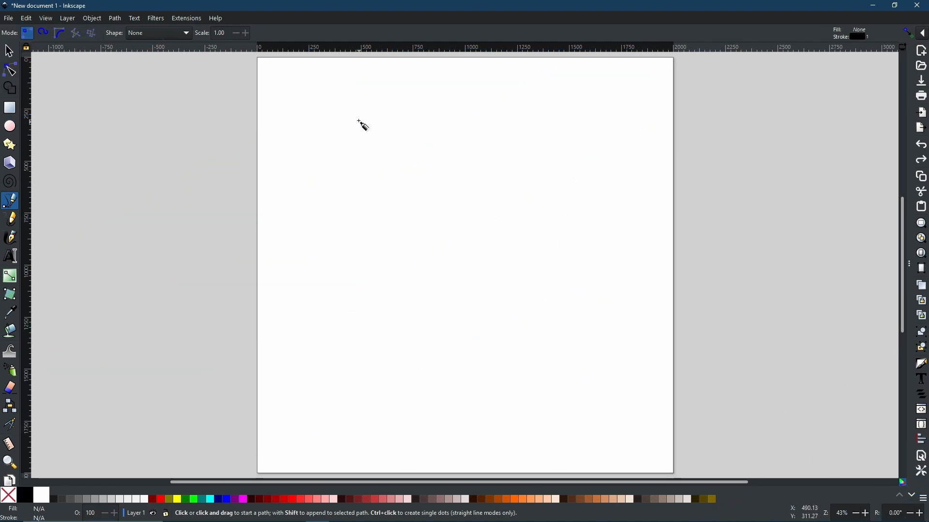
- Draw a closed, self-crossing four-node path with straight edges in regular Bézier mode across the page's upper half
left_click(363, 104)
left_click(548, 118)
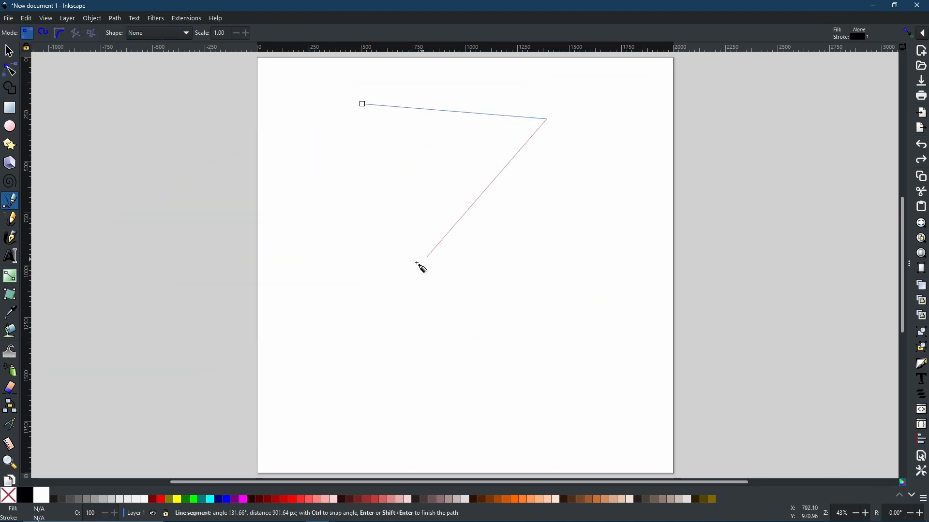
left_click(406, 269)
left_click(622, 217)
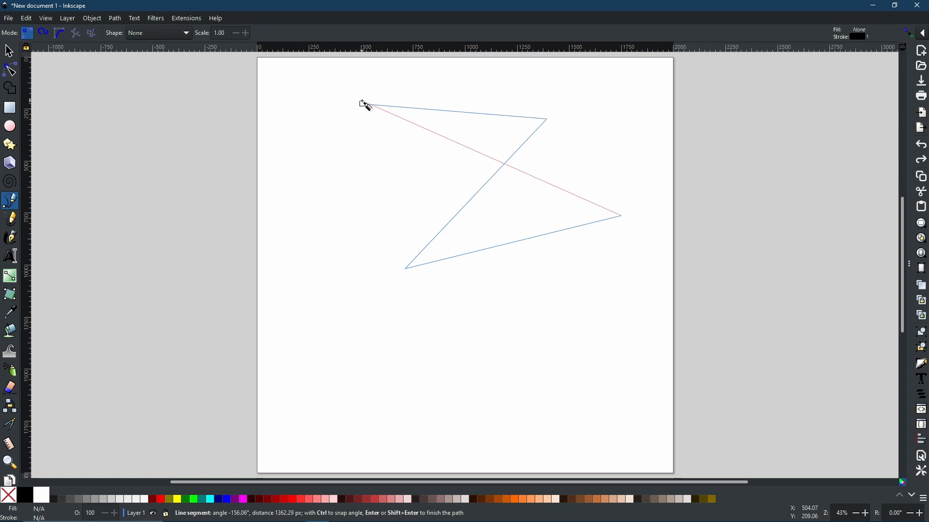
left_click(363, 104)
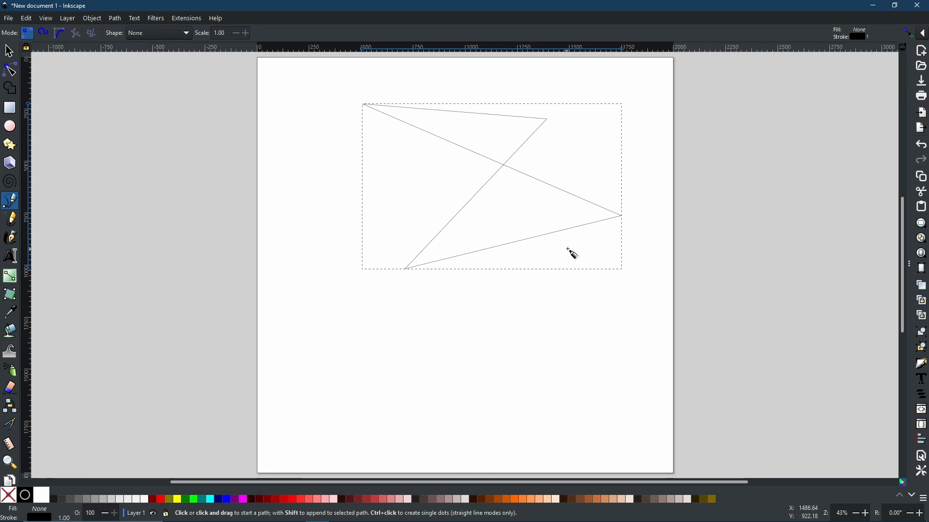
- Draw an open three-sided frame with the Triangle in shape, starting below and left of the crossed path, and inspect its tapered end
left_click(168, 34)
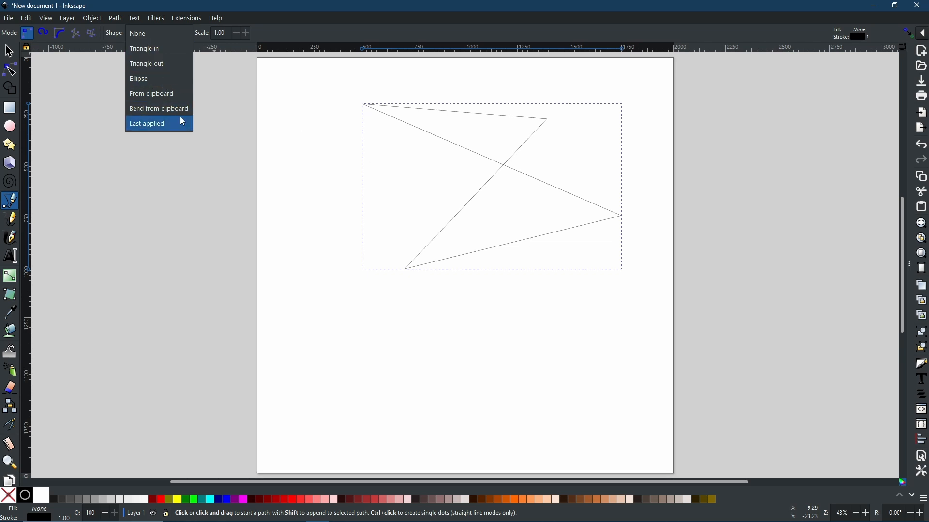
left_click(143, 50)
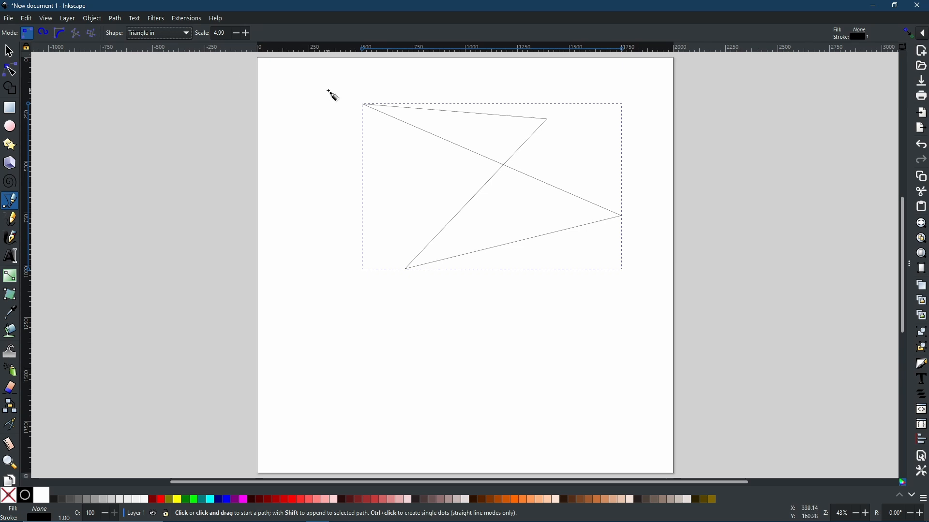
left_click(303, 299)
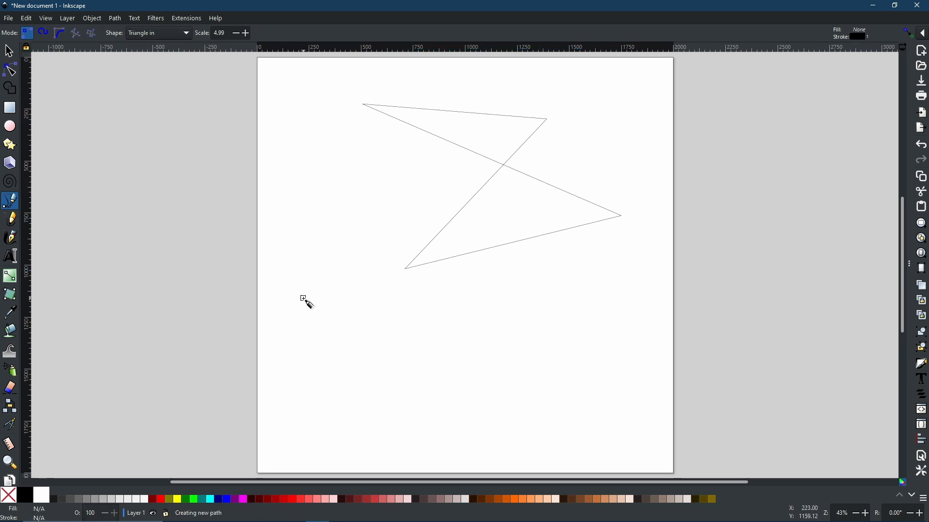
left_click(305, 183)
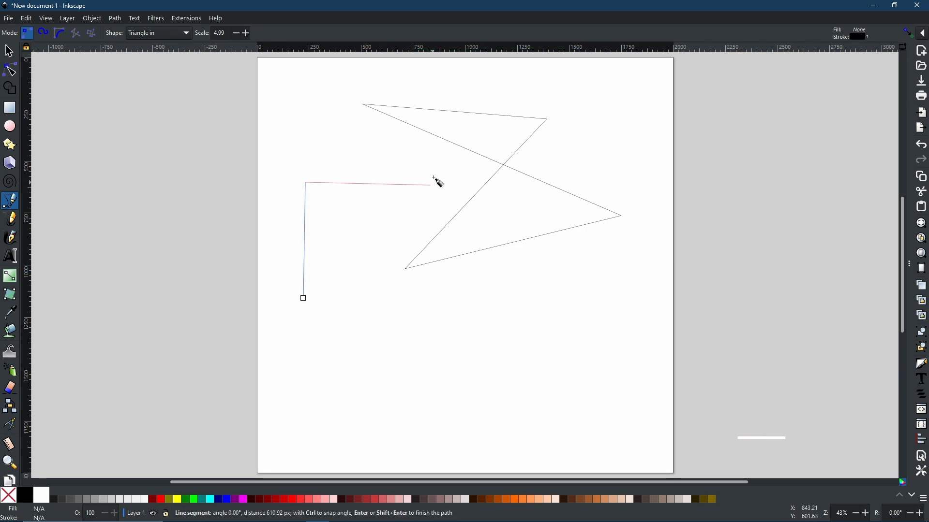
left_click(403, 184)
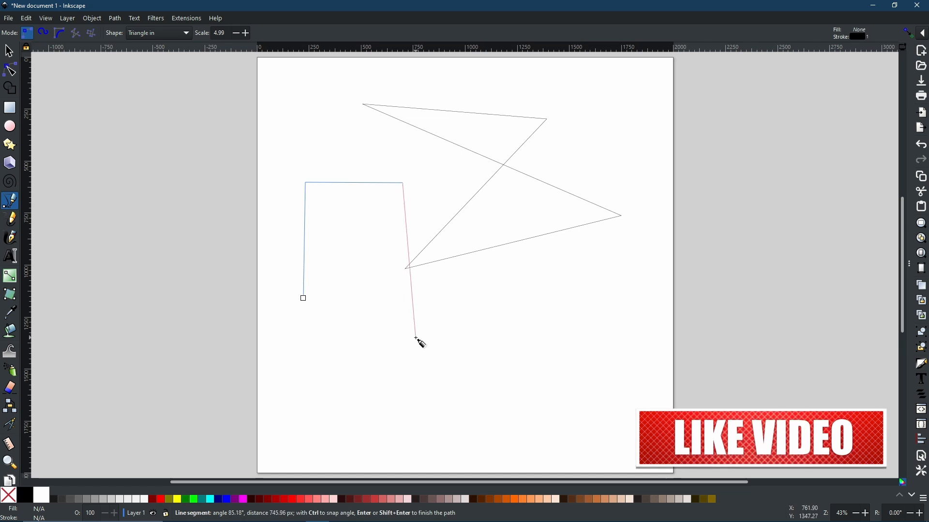
left_click(397, 299)
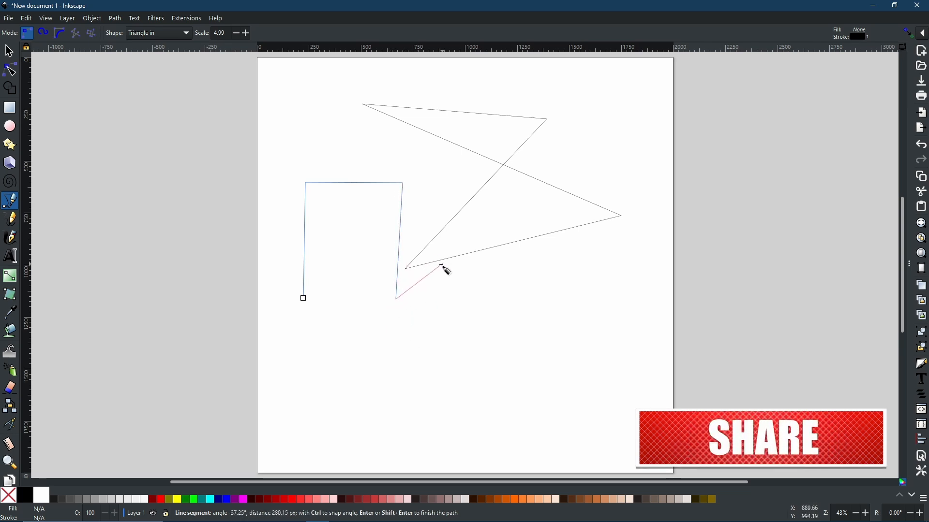
key("Return")
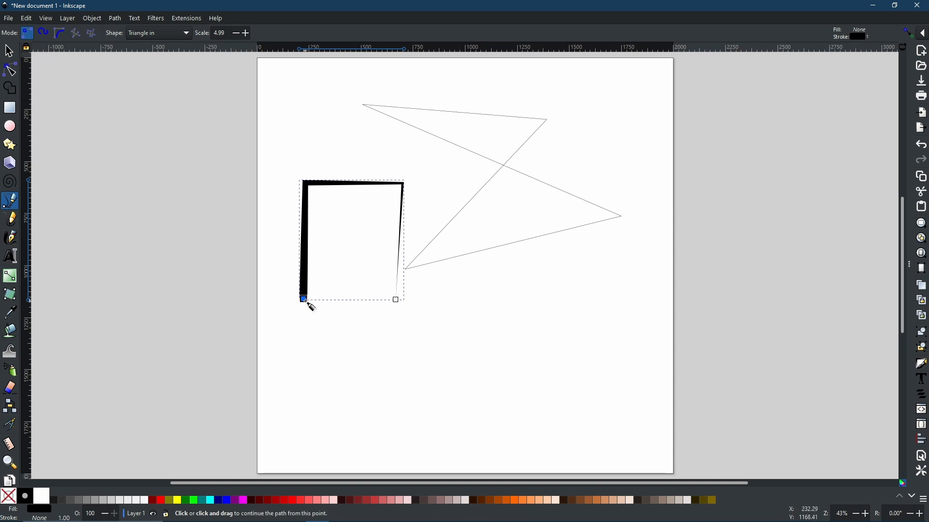
scroll(309, 302, "up", 3)
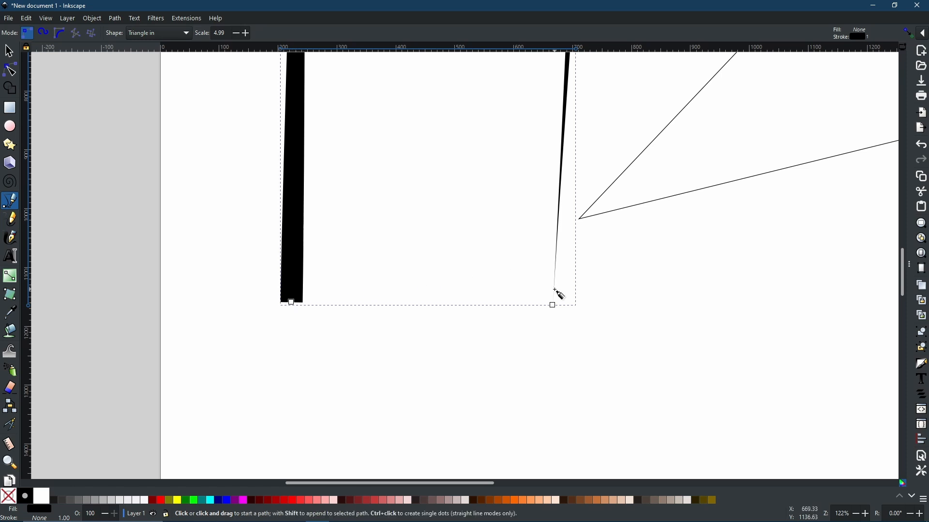
- Draw an open three-sided frame about 390 px wide with the Triangle out shape, below the first tapered frame
left_click(150, 31)
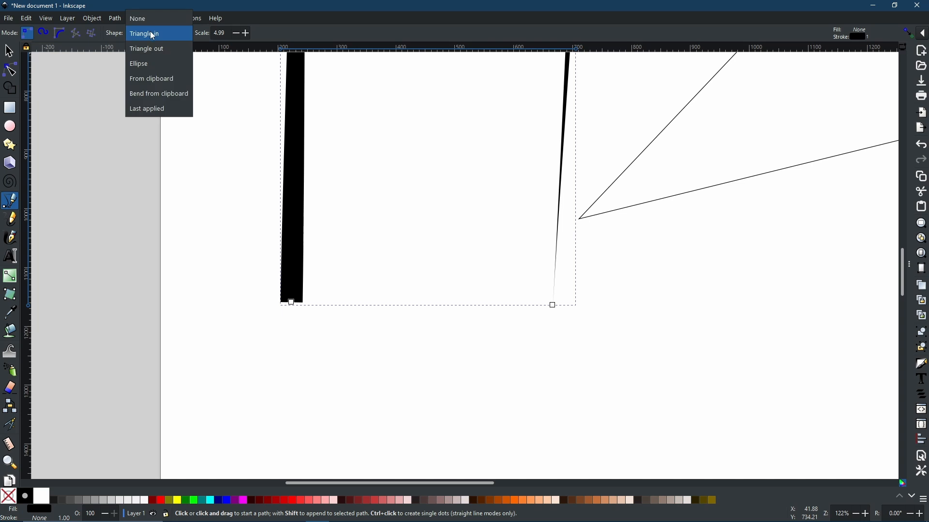
left_click(147, 48)
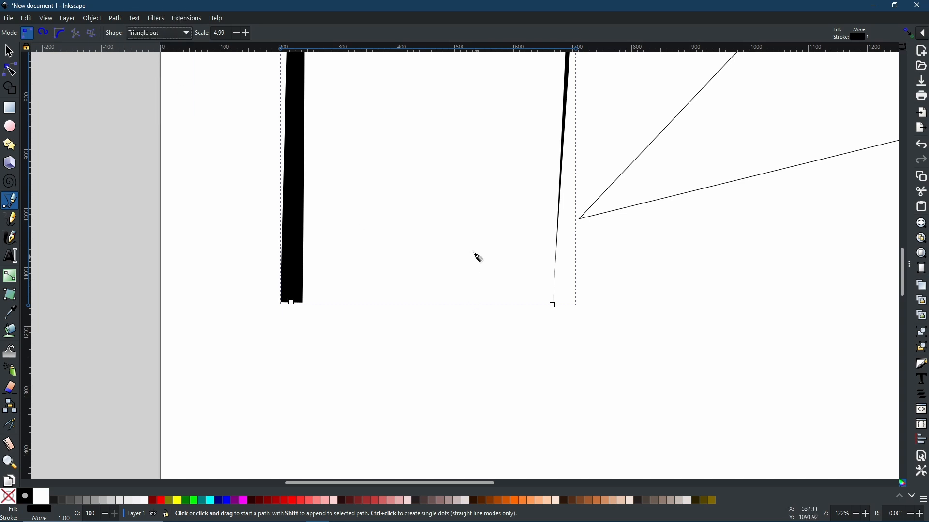
scroll(395, 182, "down", 3)
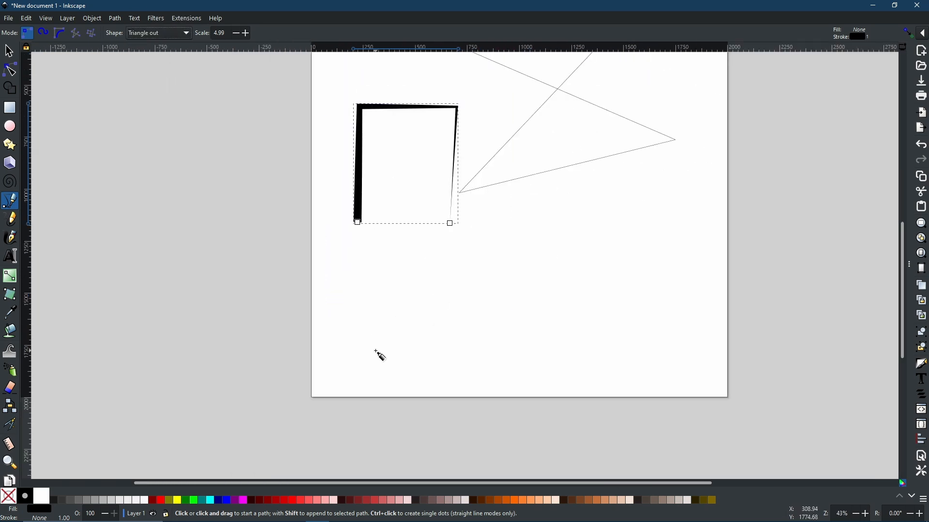
left_click(375, 351)
left_click(377, 246)
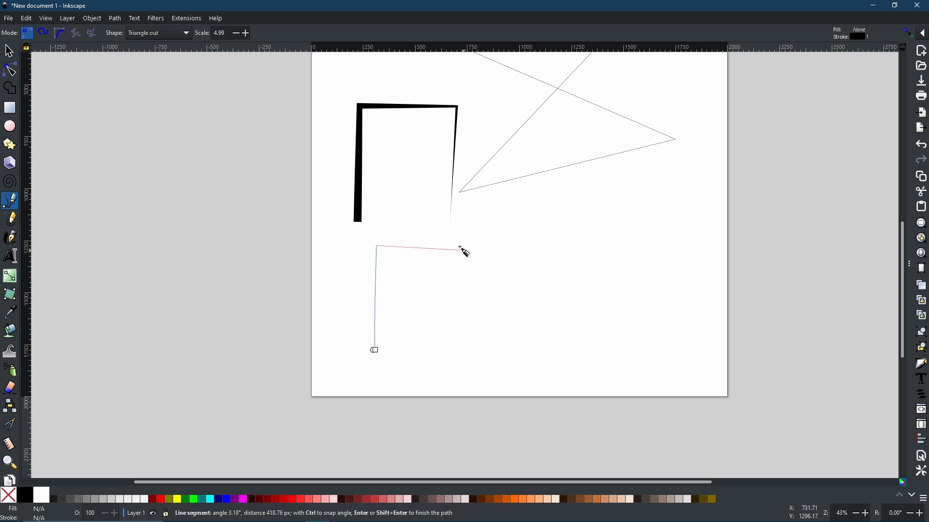
left_click(459, 245)
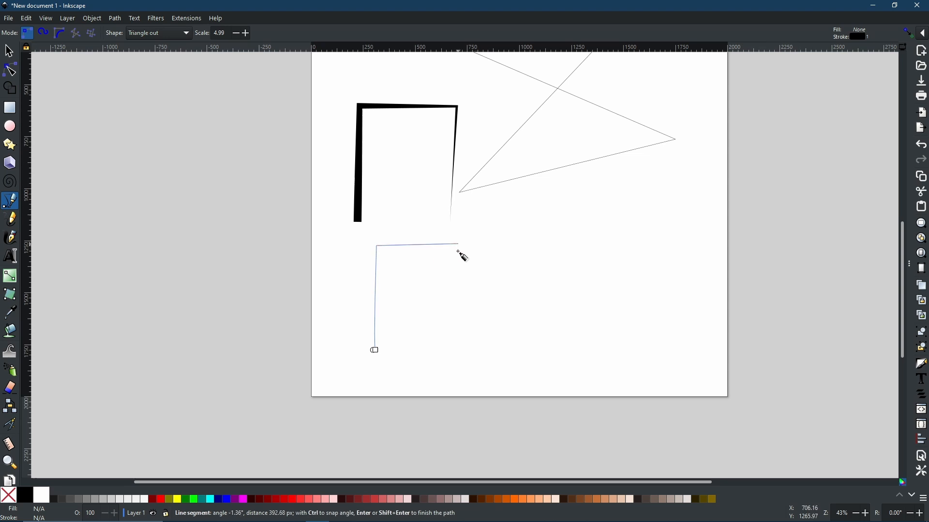
left_click(458, 353)
right_click(515, 325)
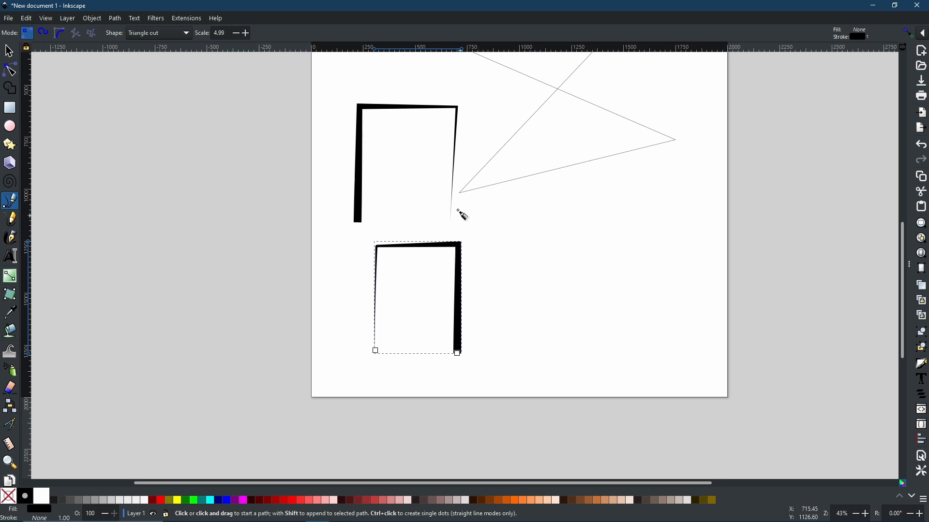
- Draw an open three-sided frame with the Ellipse shape, right of the Triangle out frame, and inspect its stroke up close
left_click(180, 34)
left_click(147, 50)
left_click(541, 346)
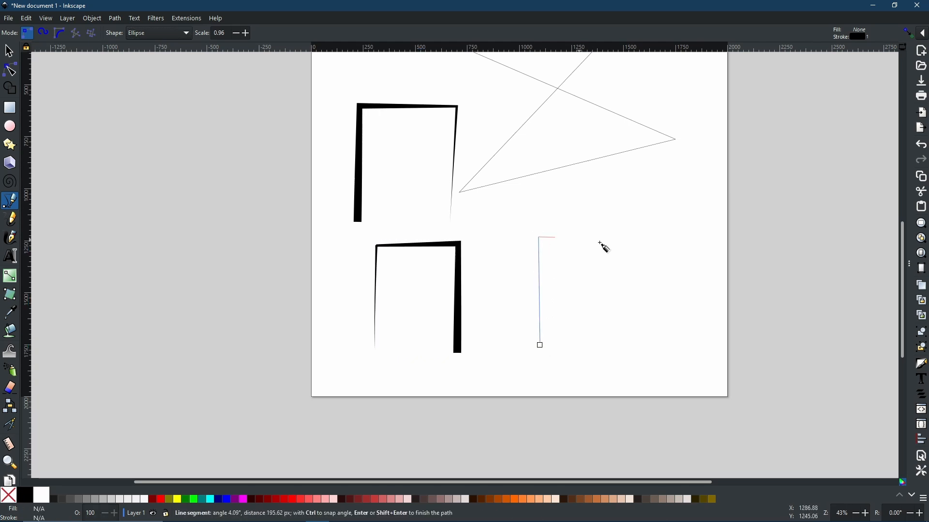
left_click(634, 241)
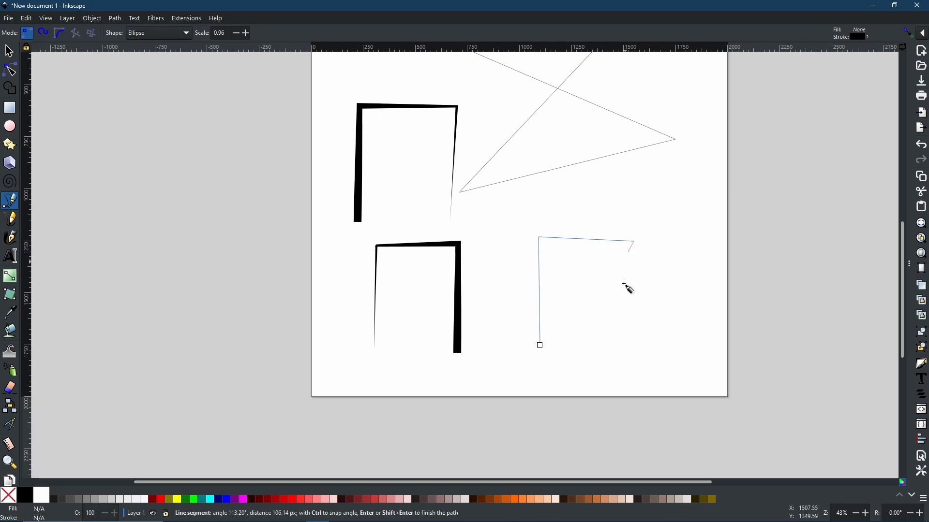
double_click(636, 347)
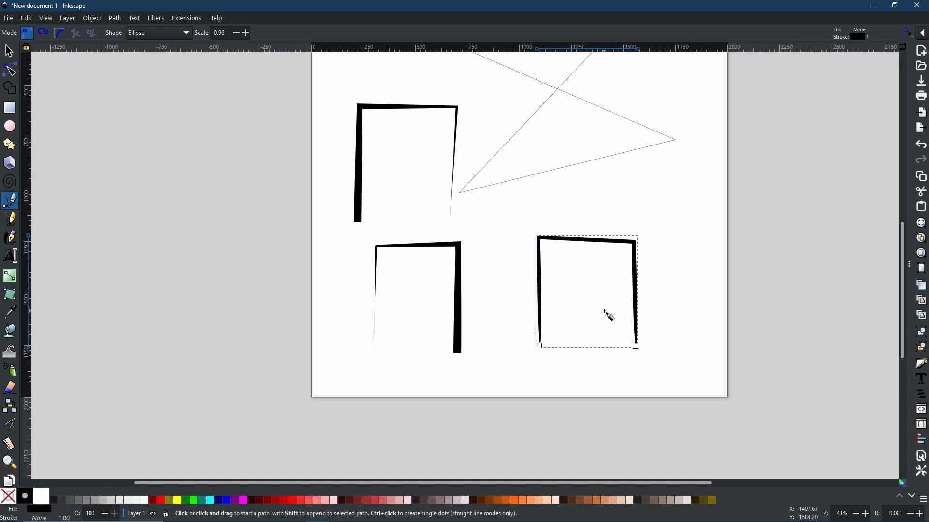
scroll(608, 315, "up", 3)
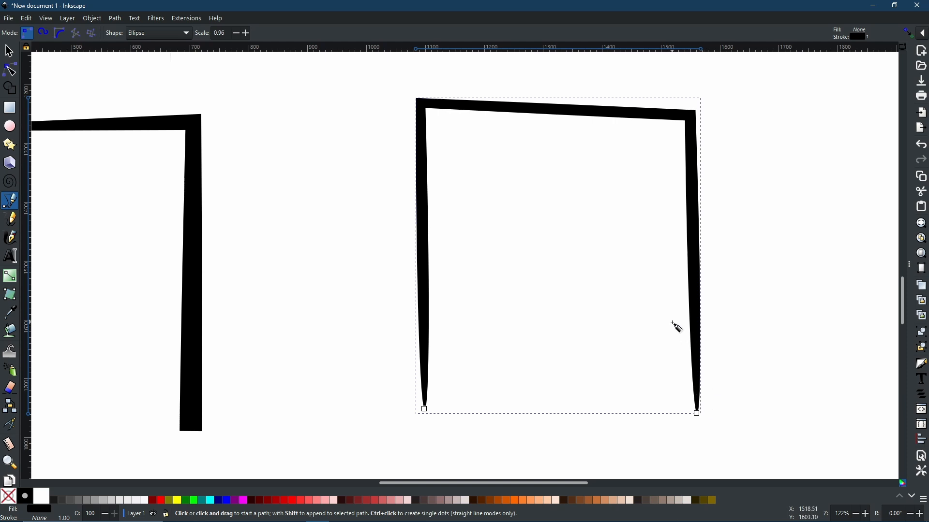
scroll(734, 181, "right", 5)
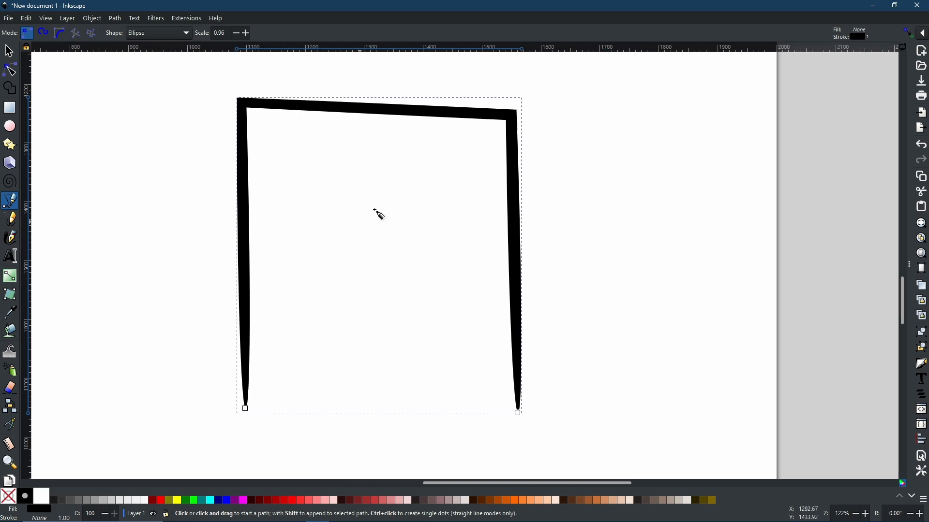
- Draw a small closed four-sided path with the Ellipse shape, above and right of the open Ellipse frame
scroll(382, 216, "down", 3)
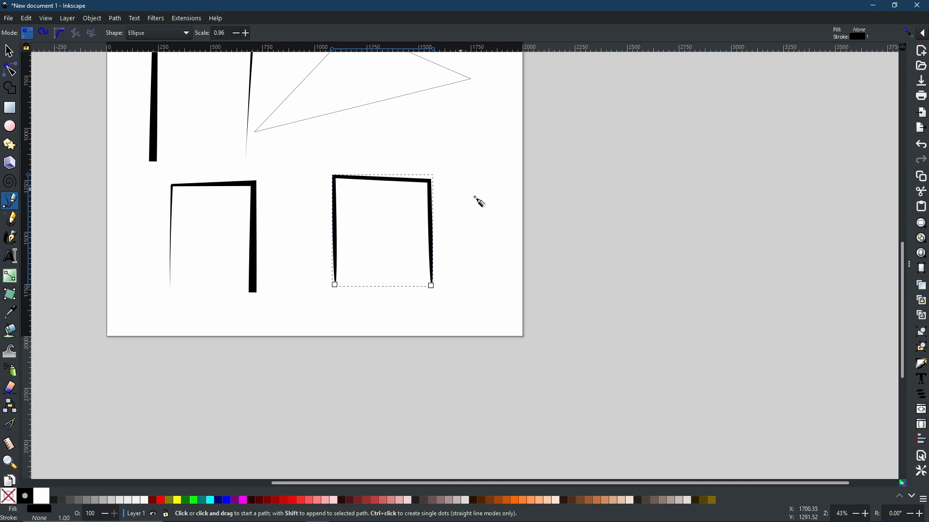
left_click(451, 118)
left_click(451, 154)
left_click(496, 154)
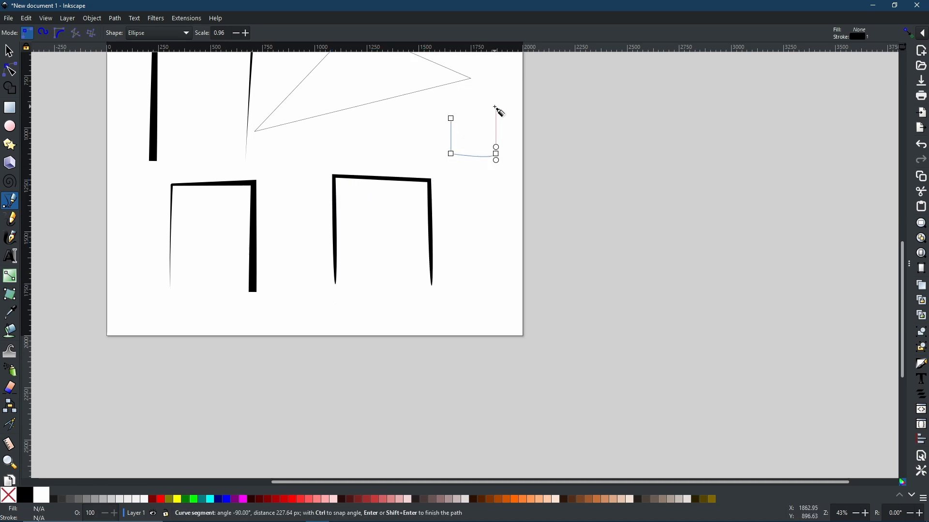
left_click(495, 115)
left_click(453, 119)
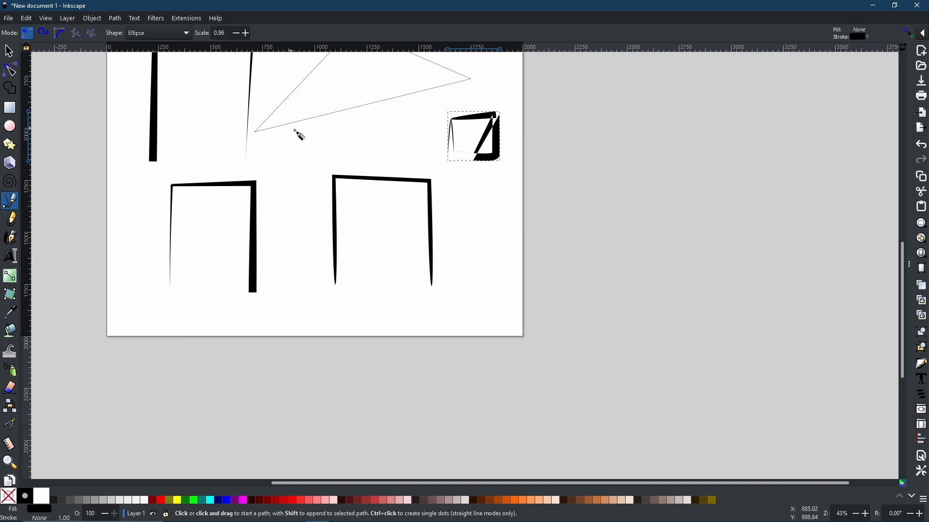
mouse_move(297, 135)
left_mouse_down()
mouse_move(495, 263)
mouse_move(472, 300)
left_mouse_up()
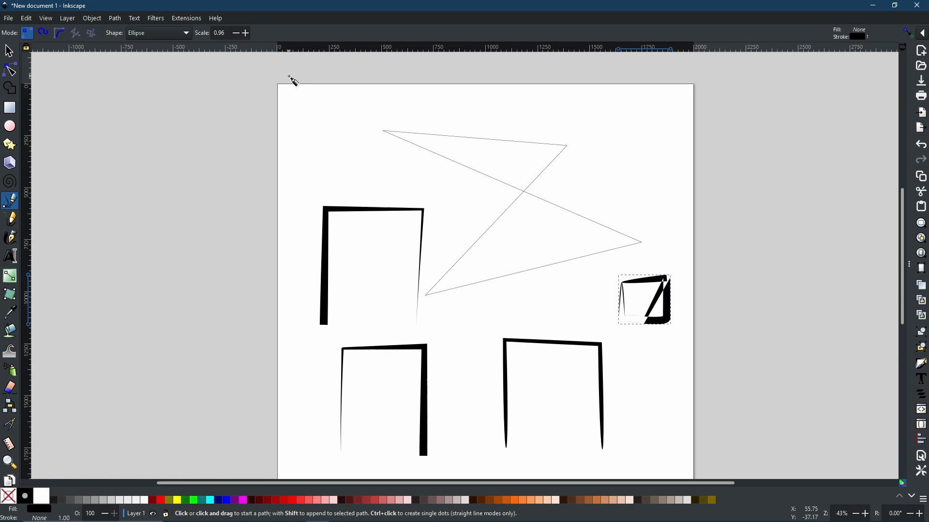
left_click(154, 33)
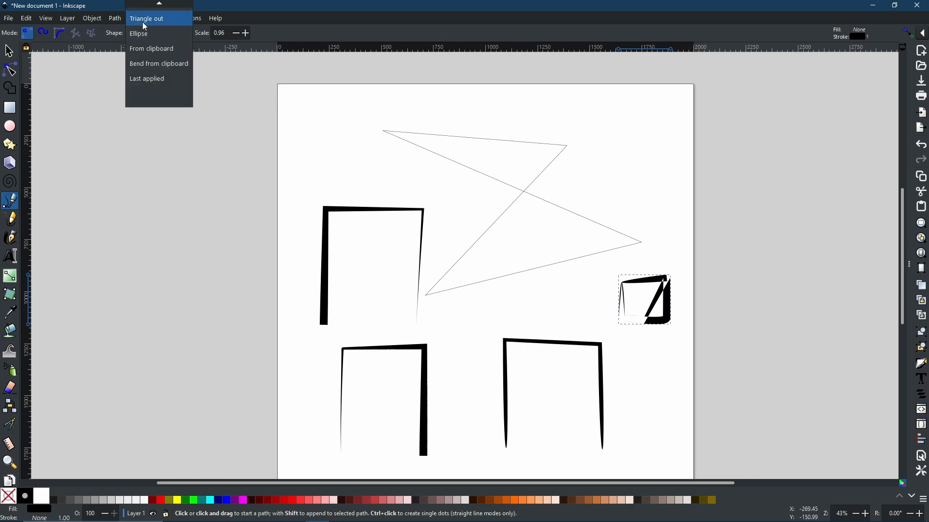
scroll(160, 34, "up", 1)
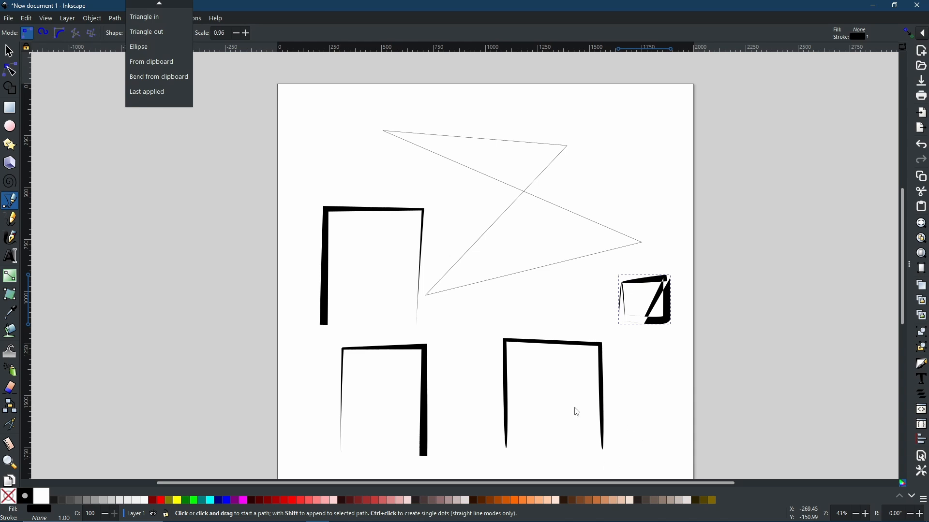
left_click(529, 343)
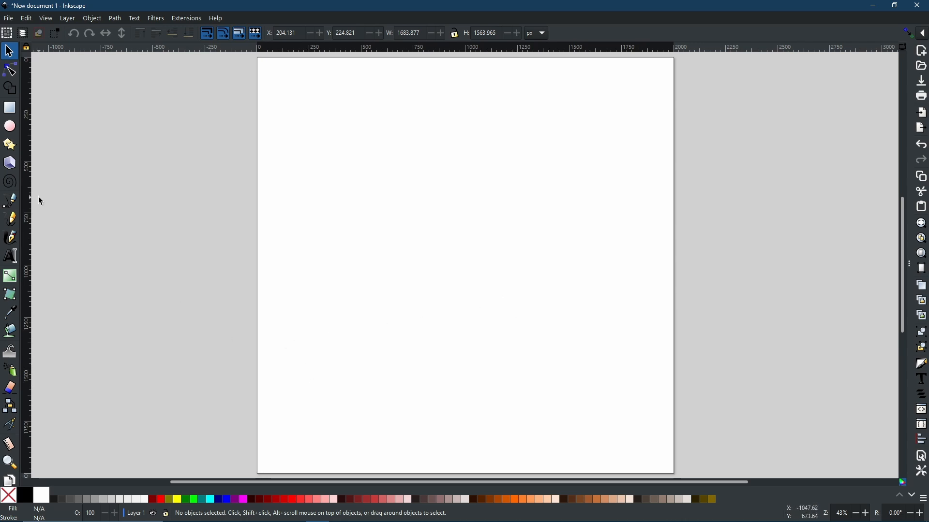
- Draw a wide ellipse about 1043 by 351 px near the top of the empty page and fill it yellow
left_click(6, 203)
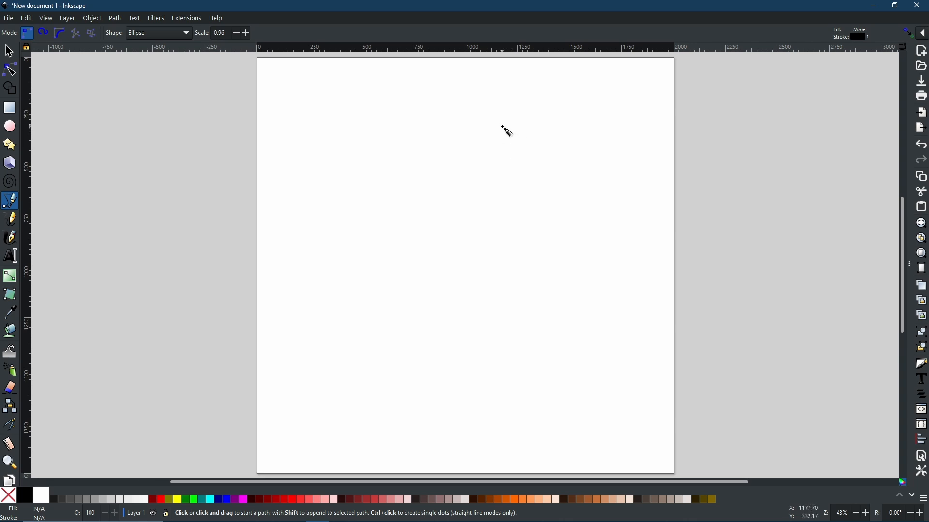
key("e")
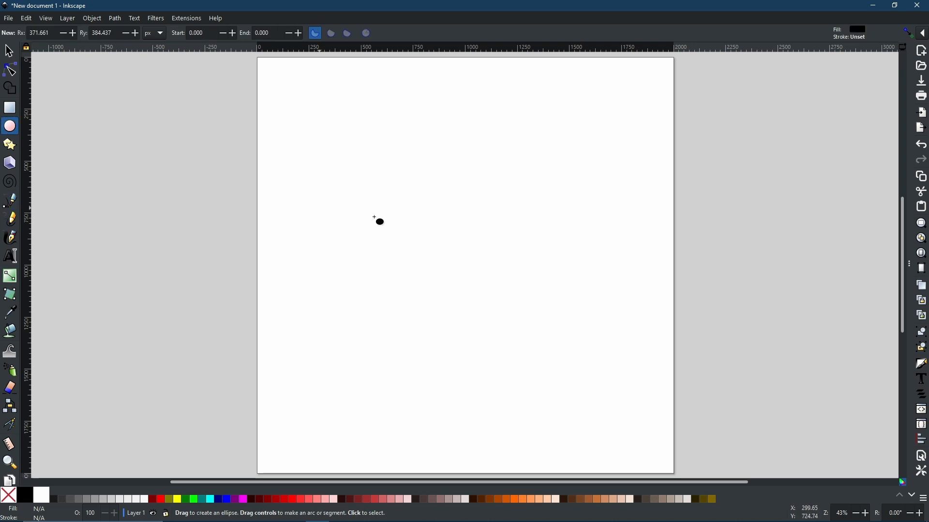
left_click_drag(357, 77, 588, 155)
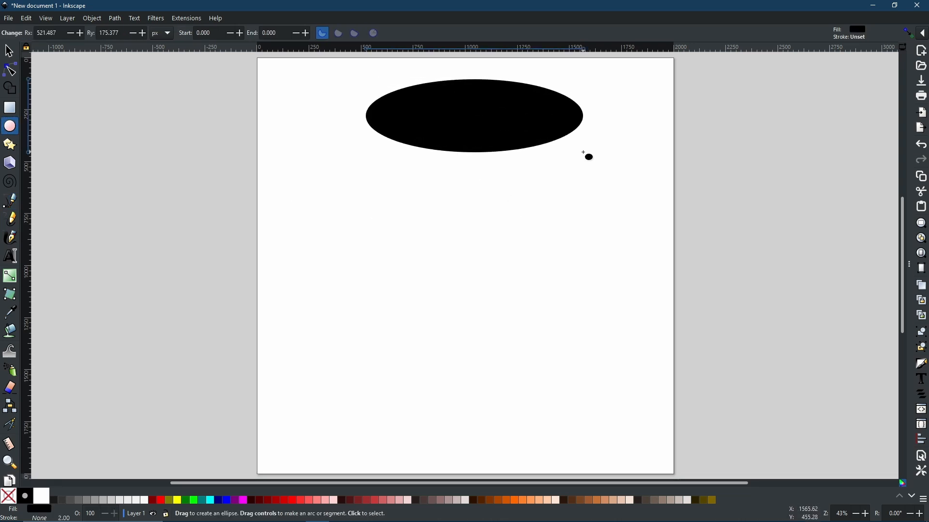
left_click(178, 501)
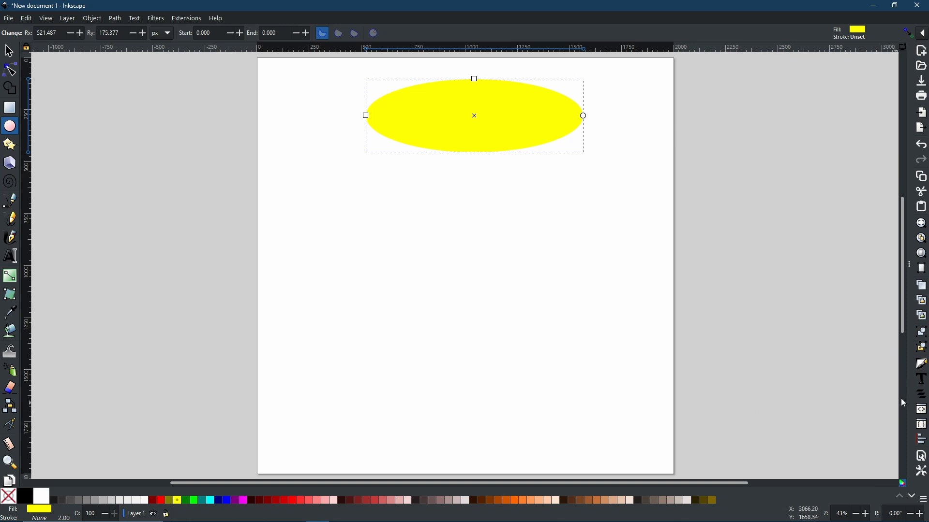
- Reduce the yellow ellipse's opacity to 53.9% and convert it to a path
left_click(924, 365)
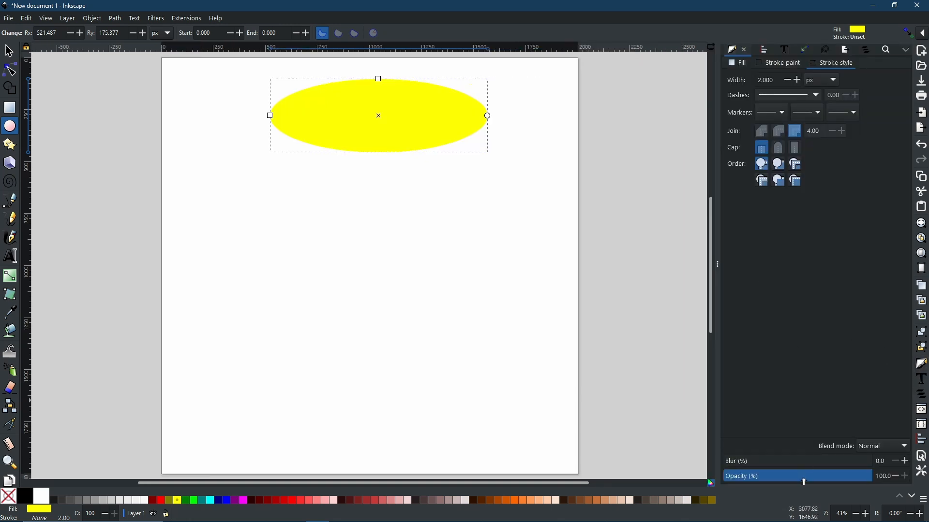
left_click(803, 480)
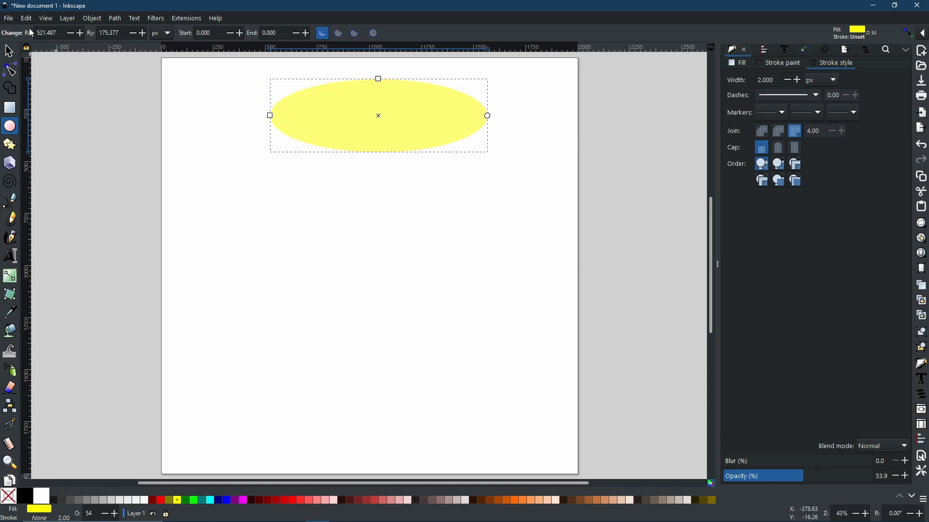
left_click(8, 52)
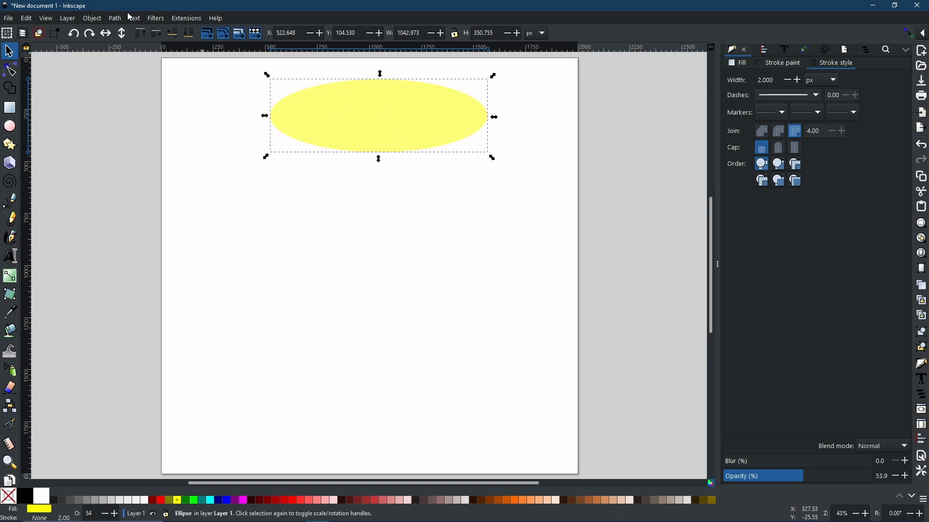
left_click(114, 18)
left_click(129, 32)
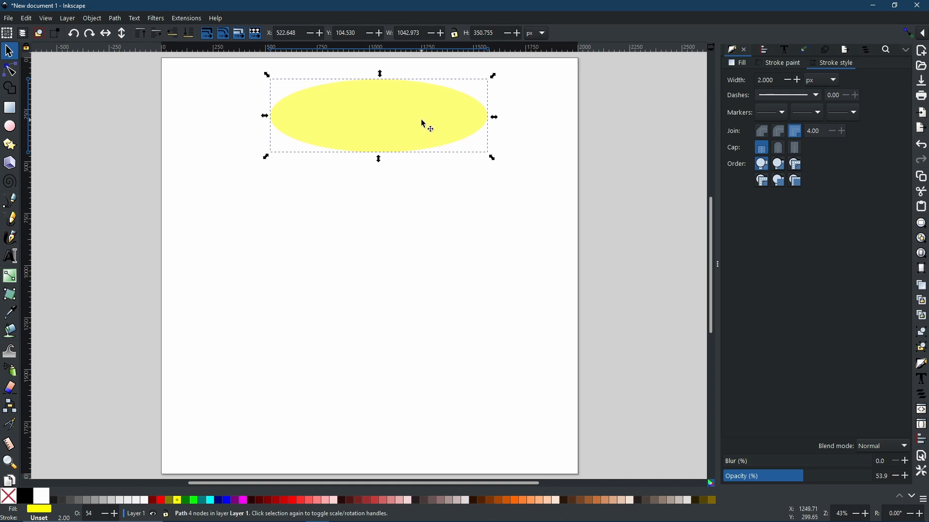
- Duplicate the yellow ellipse and move the copy straight down about 211 px, so that it overlaps the original
key("ctrl")
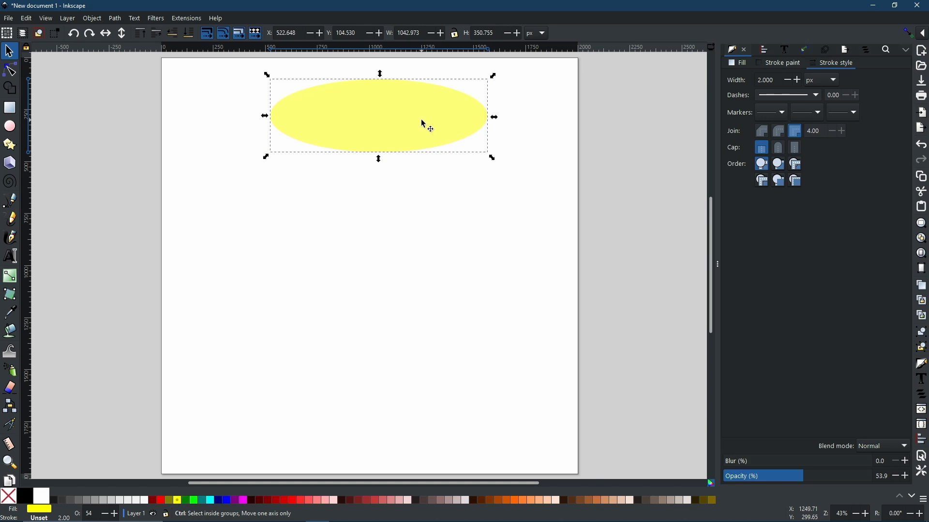
left_click_drag(421, 120, 414, 123)
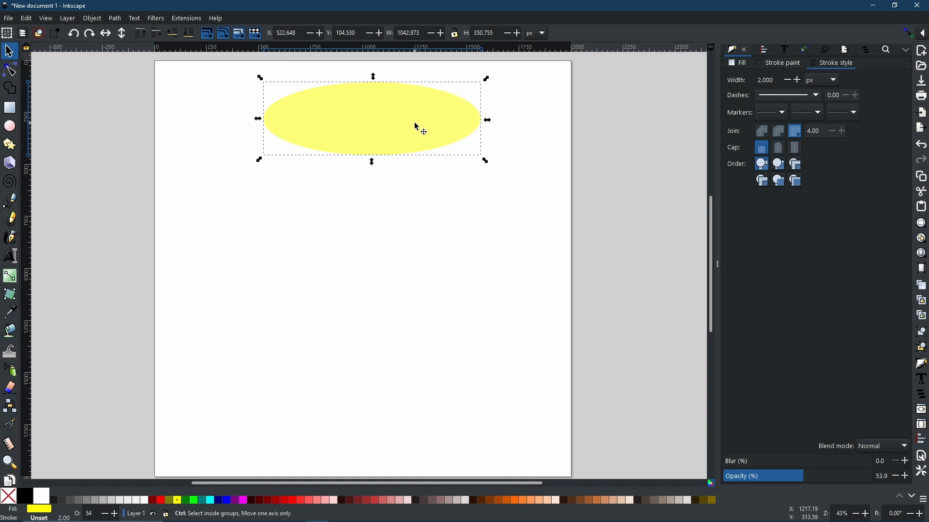
right_click(418, 127)
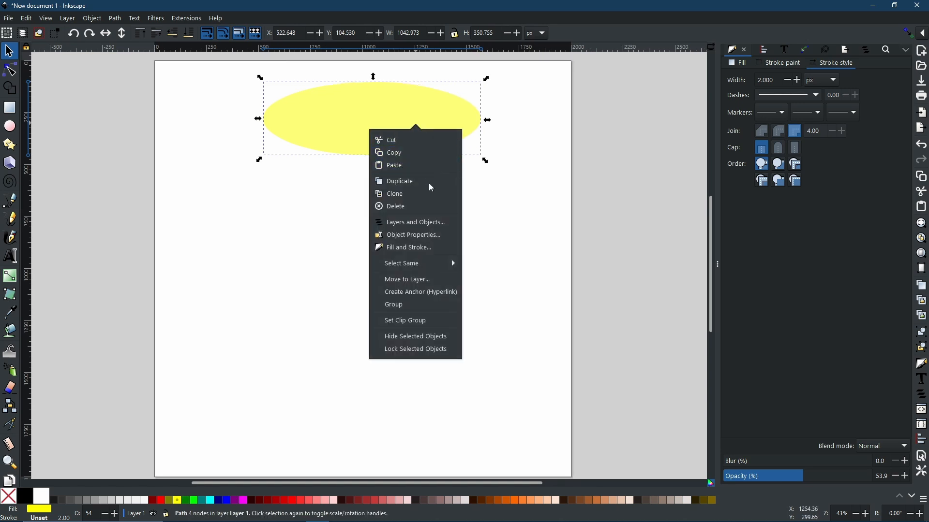
left_click(432, 188)
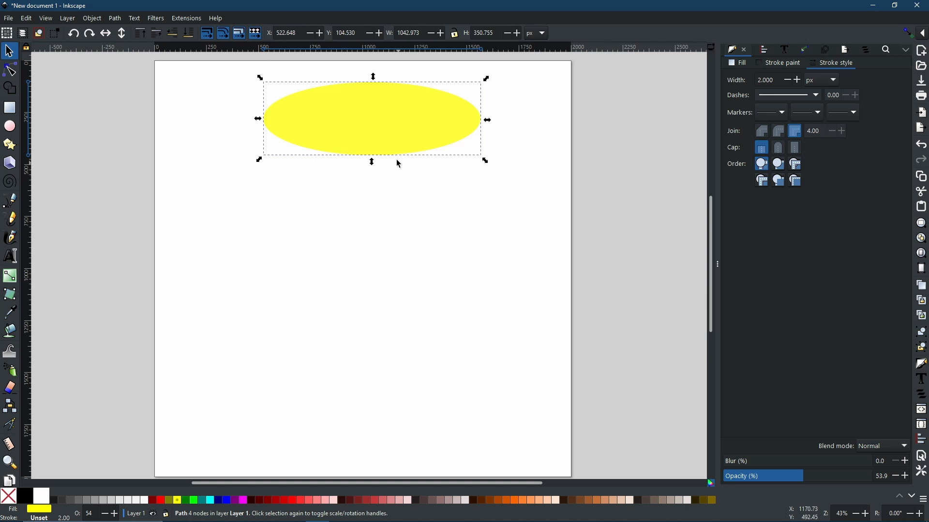
left_click_drag(381, 119, 386, 156)
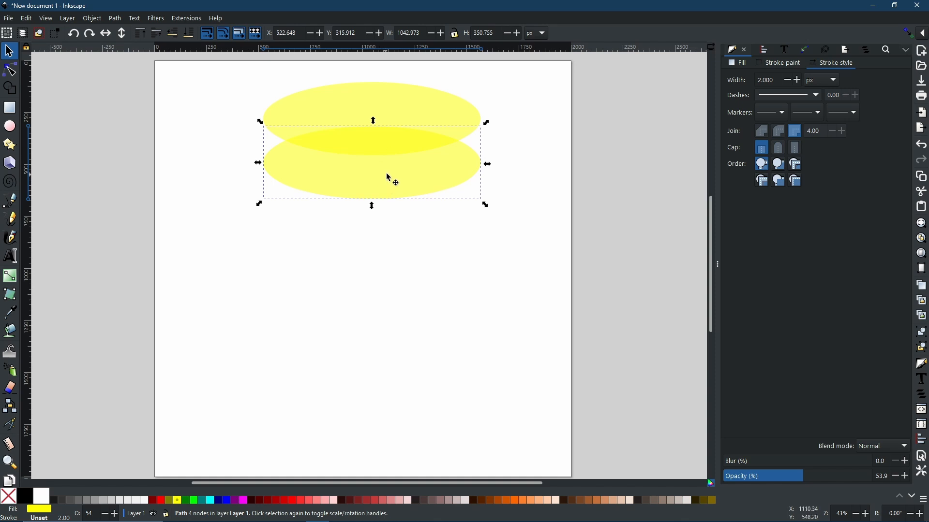
- Select both overlapping ellipses and reduce them to their intersection
left_click(412, 115, "shift")
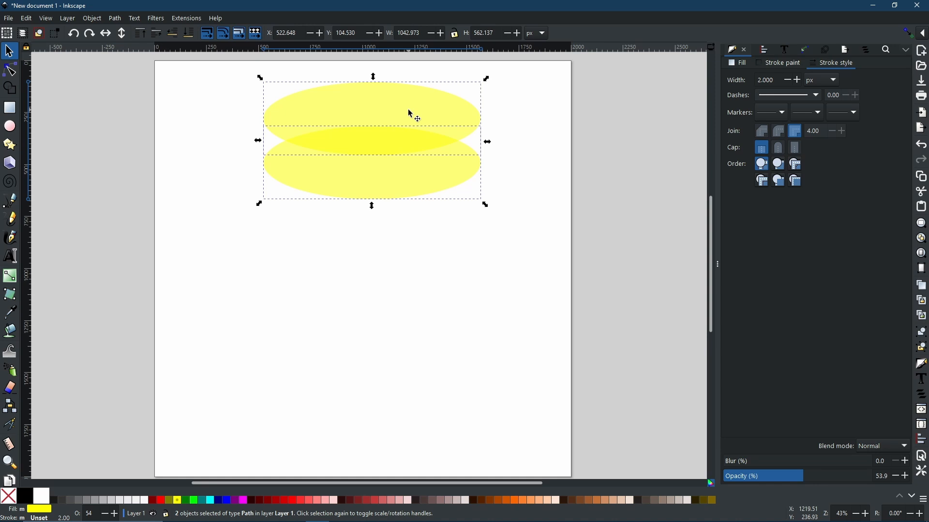
left_click(114, 20)
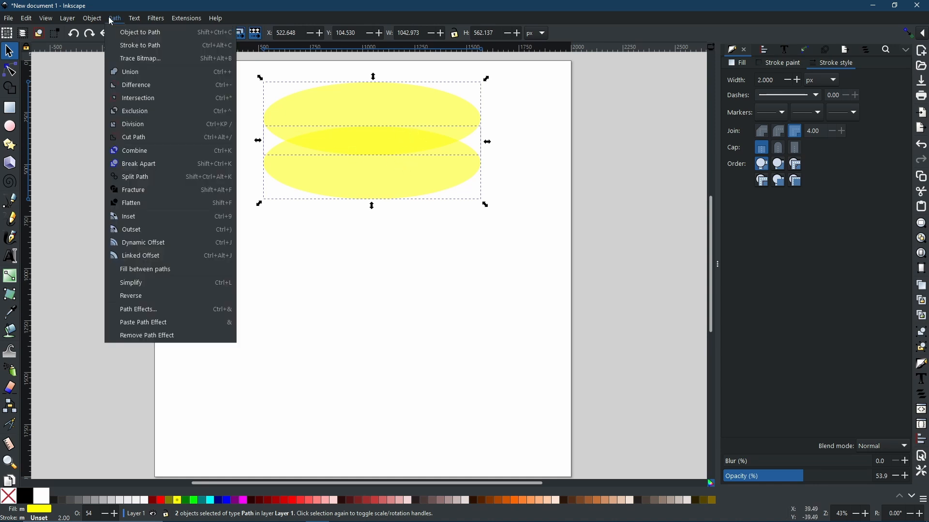
left_click(148, 98)
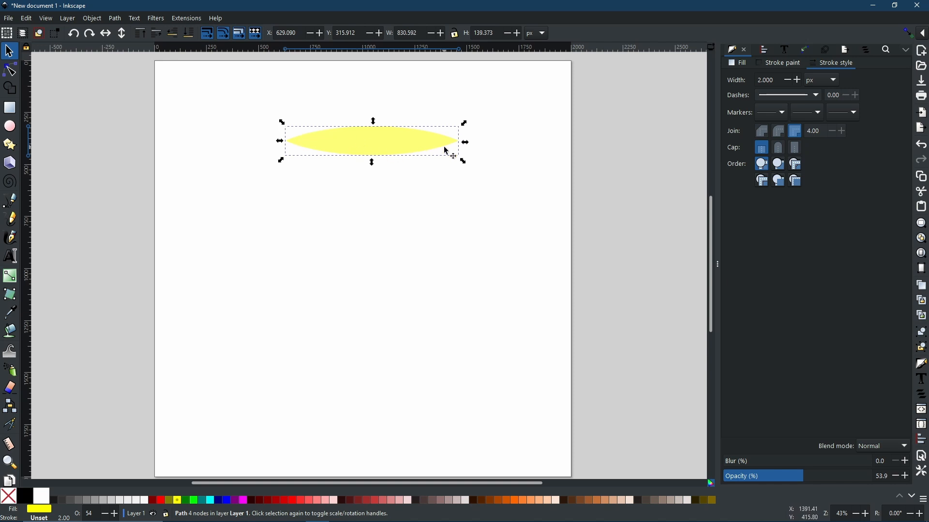
- Rotate the lens-shaped path upright by 90° and turn it back to horizontal
left_click(397, 141)
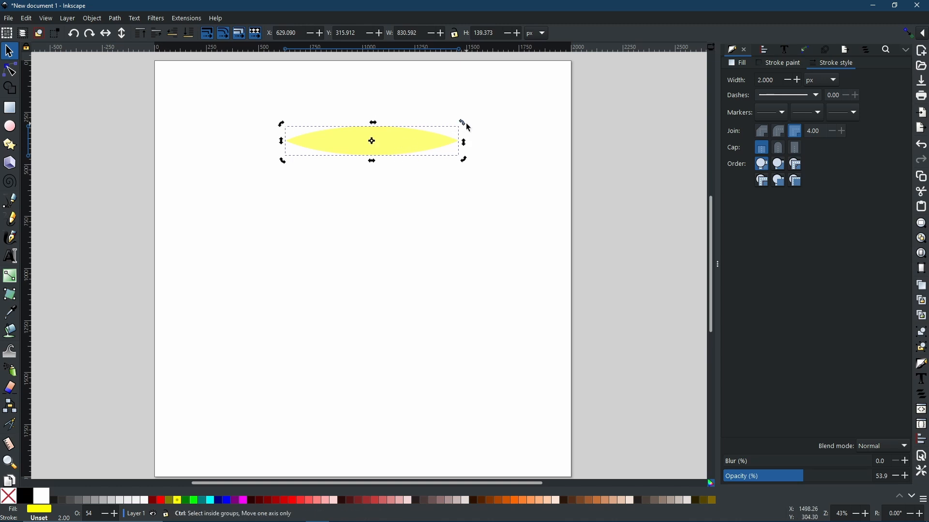
left_click_drag(466, 127, 364, 79)
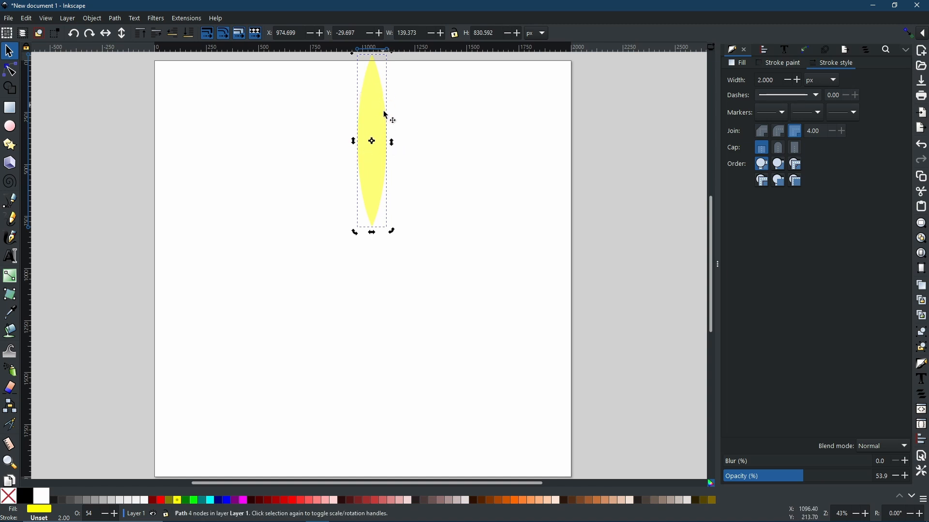
left_click_drag(391, 231, 272, 169)
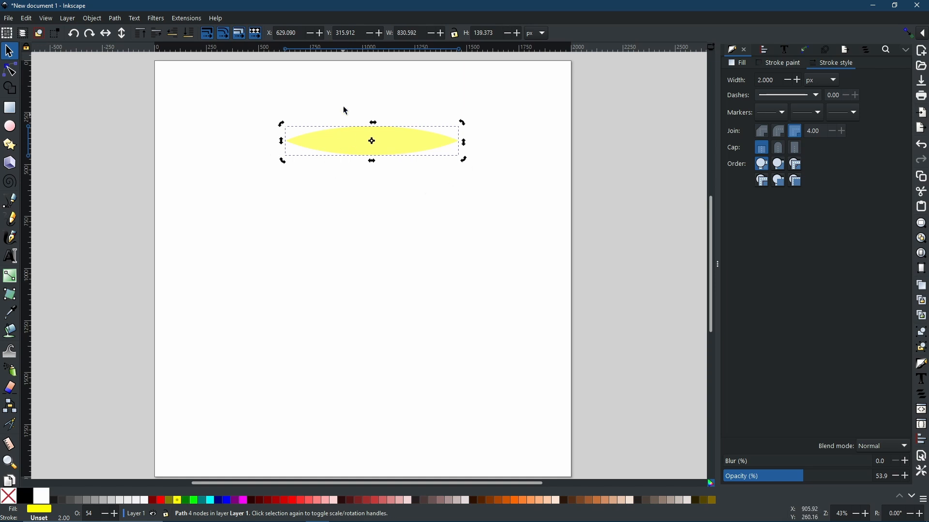
- Reselect the lens-shaped path and change its fill to dark olive
left_click(337, 77)
left_click(348, 146)
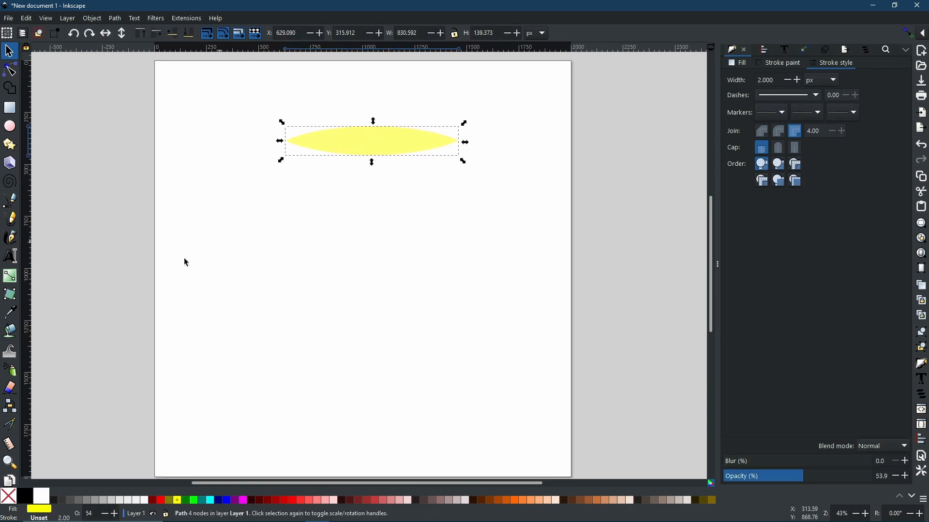
left_click(170, 500)
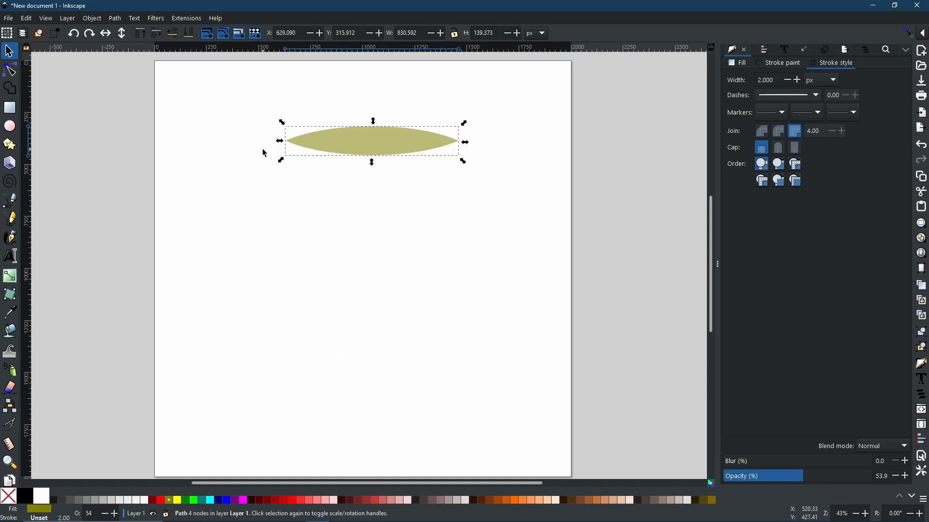
- Draw a straight-edged zigzag with the Ellipse shape along the lens's upper edge, from its right tip leftwards, and close it through a point above the lens
scroll(266, 152, "up", 5)
scroll(134, 184, "down", 2)
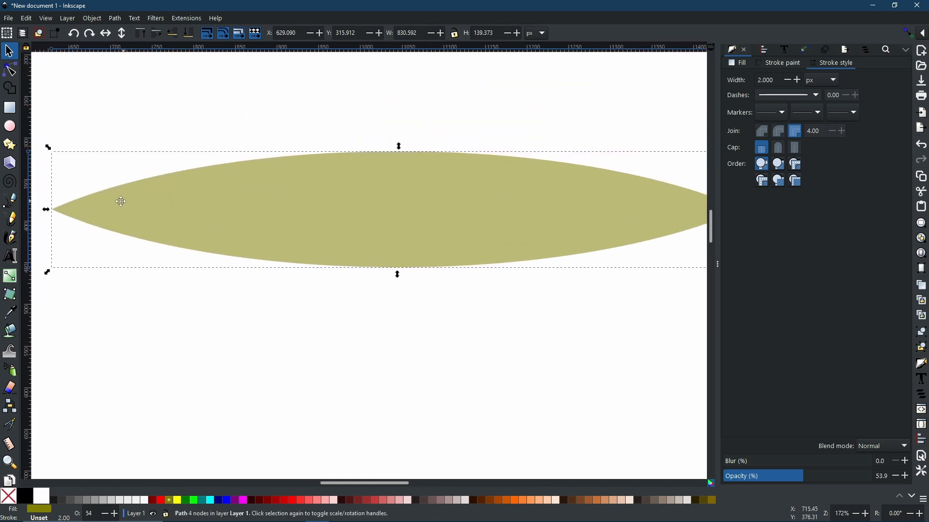
left_click_drag(216, 223, 246, 233)
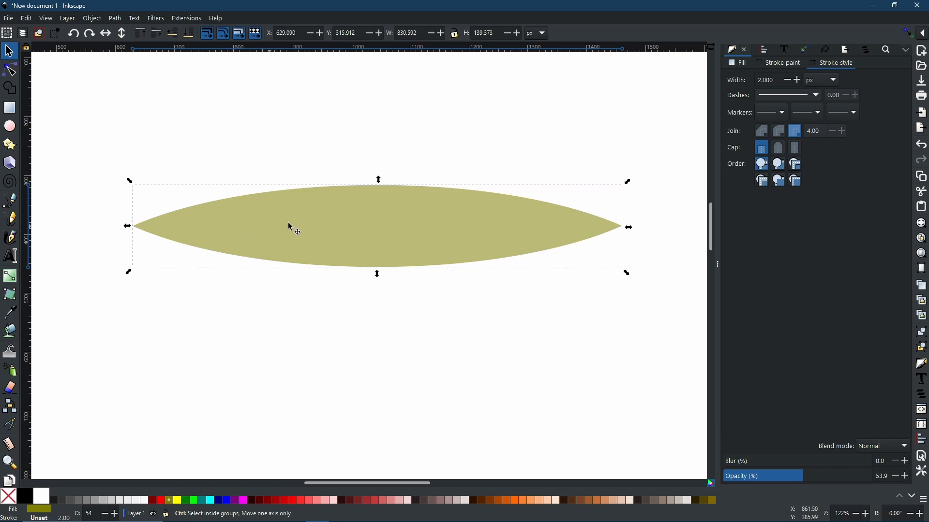
left_click(17, 201)
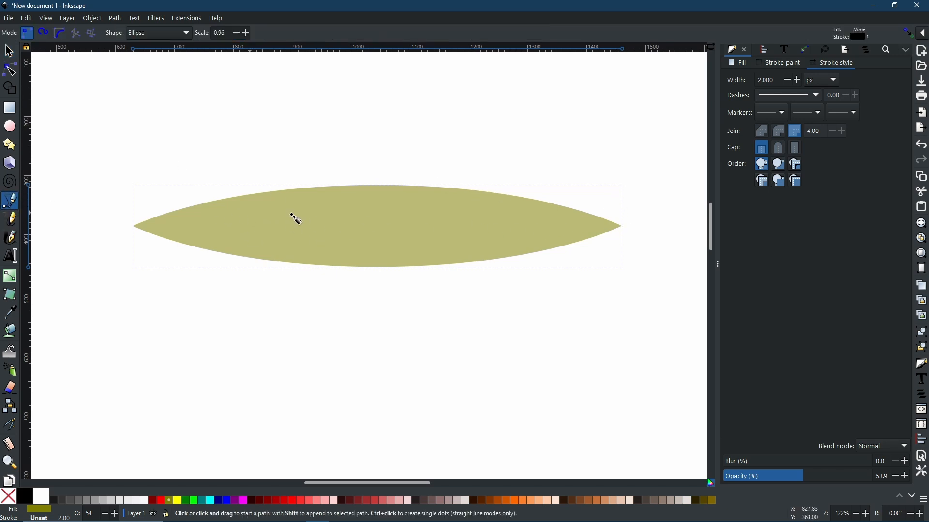
left_click(622, 197)
left_click(526, 218)
left_click(562, 193)
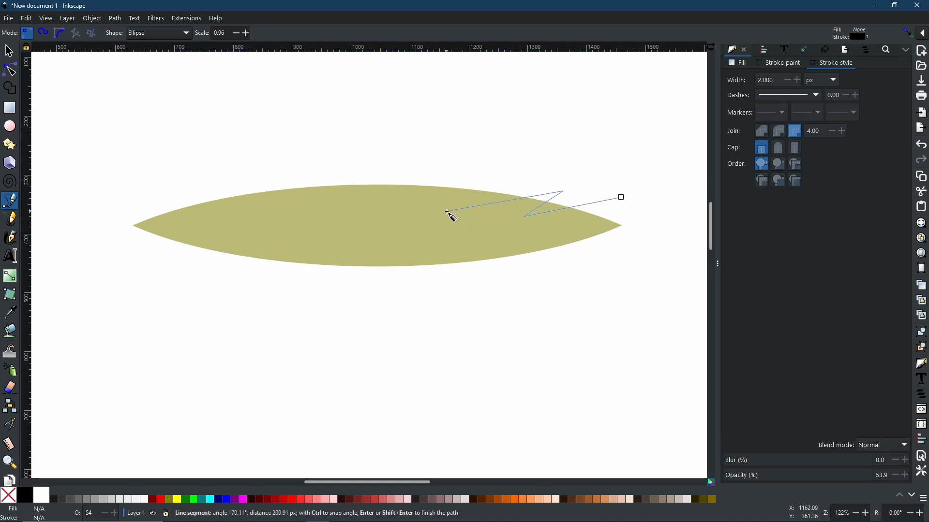
left_click(448, 211)
left_click(485, 185)
left_click(385, 209)
left_click(430, 177)
left_click(317, 207)
left_click(348, 176)
left_click(256, 205)
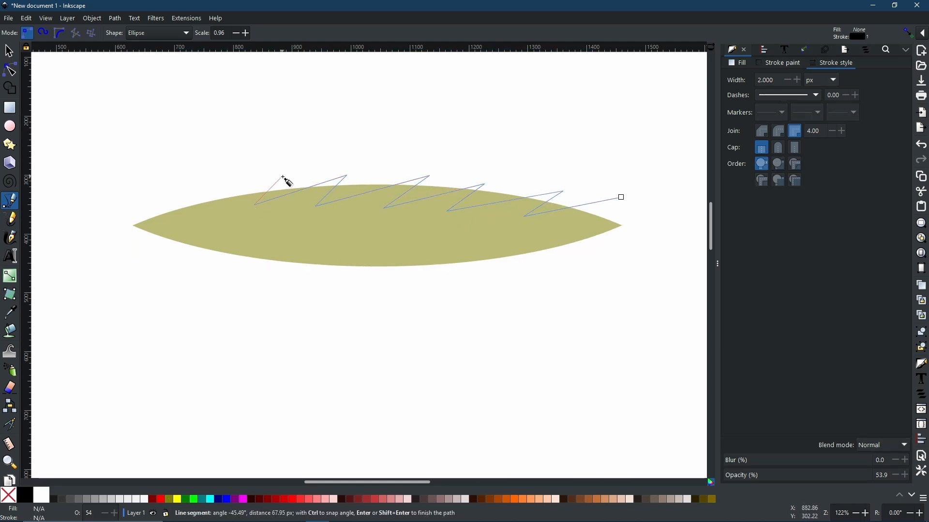
left_click(282, 178)
left_click(194, 214)
left_click(218, 191)
left_click_drag(517, 133, 523, 133)
left_click(621, 197)
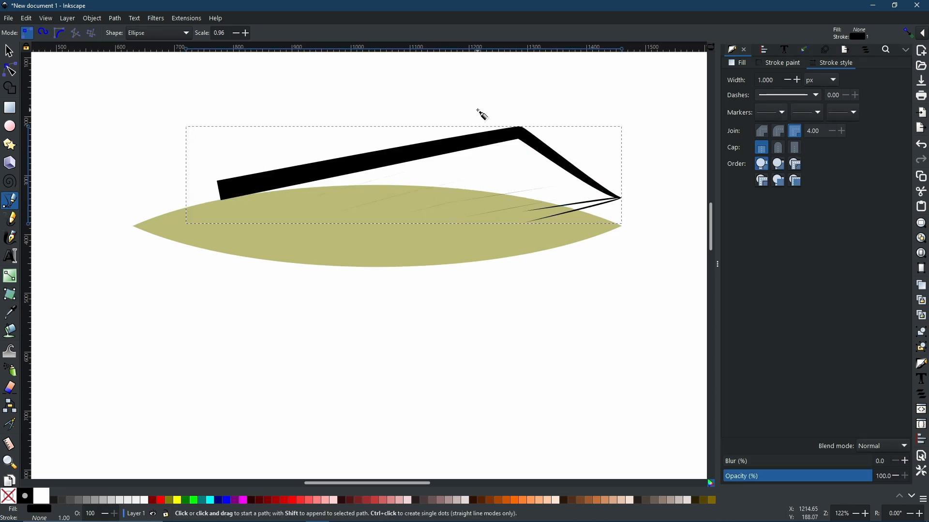
- Replace the Ellipse-shaped zigzag with a plain closed zigzag outline, drawn with pen shape None along the lens's upper edge
left_click(146, 38)
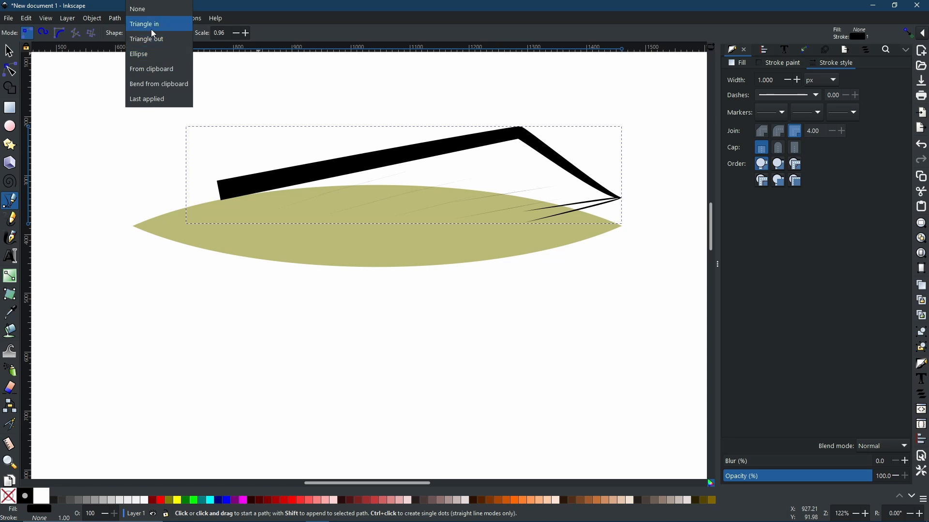
left_click(145, 12)
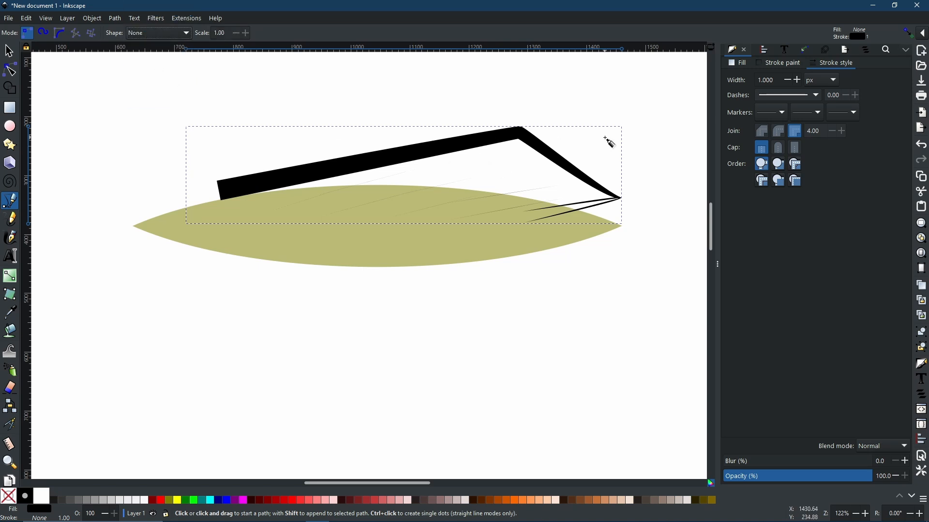
key("ctrl+z")
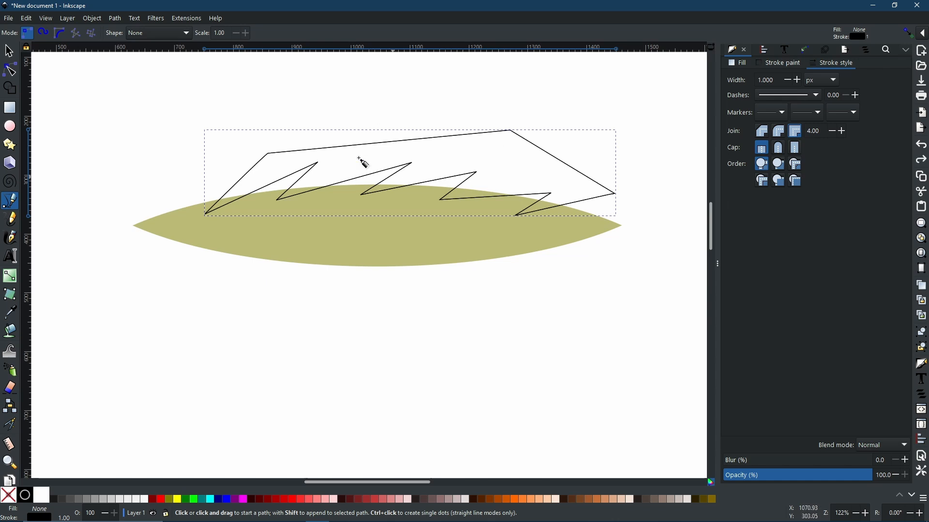
- Duplicate the zigzag outline, flip the copy vertically and place it as a mirror image along the lens's lower edge
left_click(9, 50)
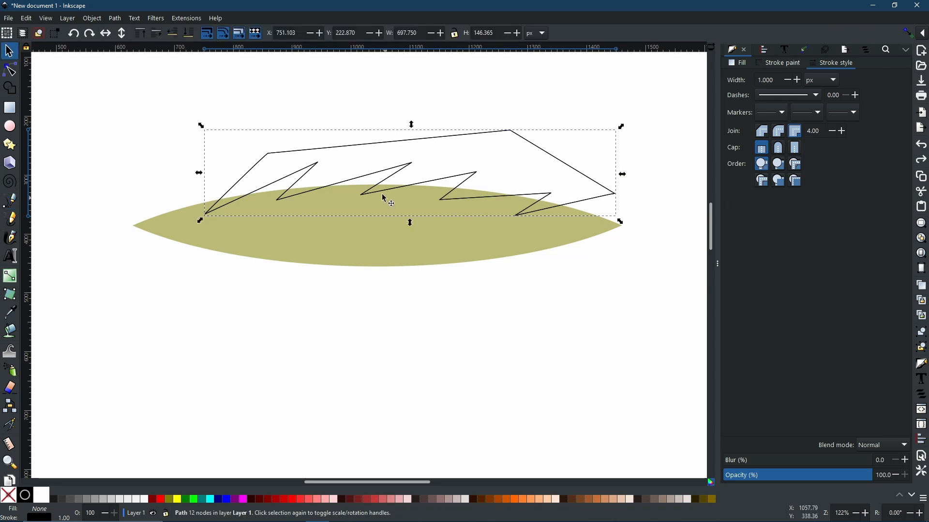
key("ctrl+d")
left_click_drag(552, 155, 537, 110)
key("ctrl+z")
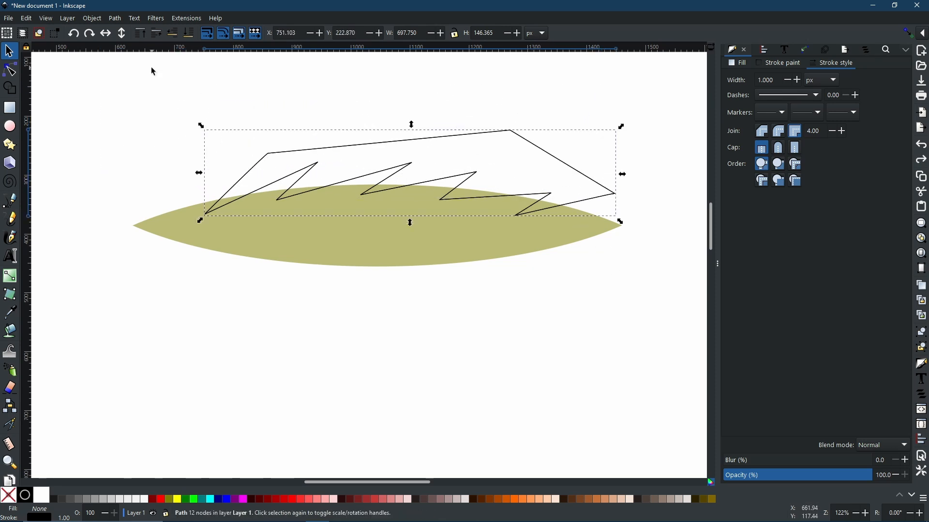
left_click(121, 33)
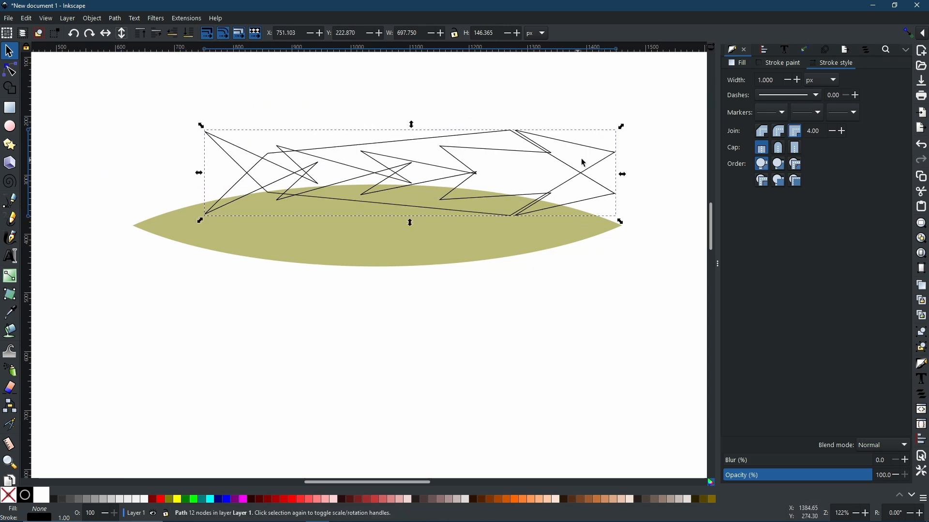
left_click_drag(603, 153, 635, 261)
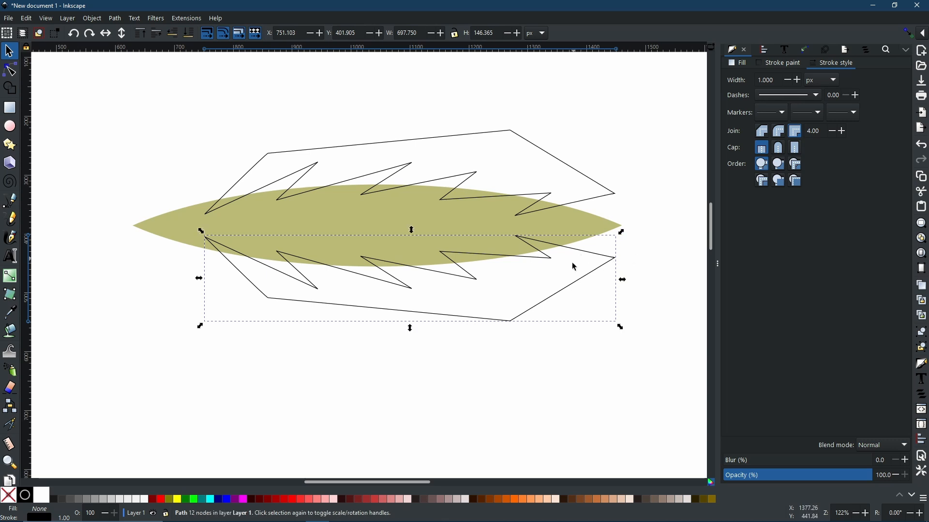
- Union the two zigzag outlines and subtract the combined path from the lens to give the leaf serrated edges
left_click(565, 163, "shift")
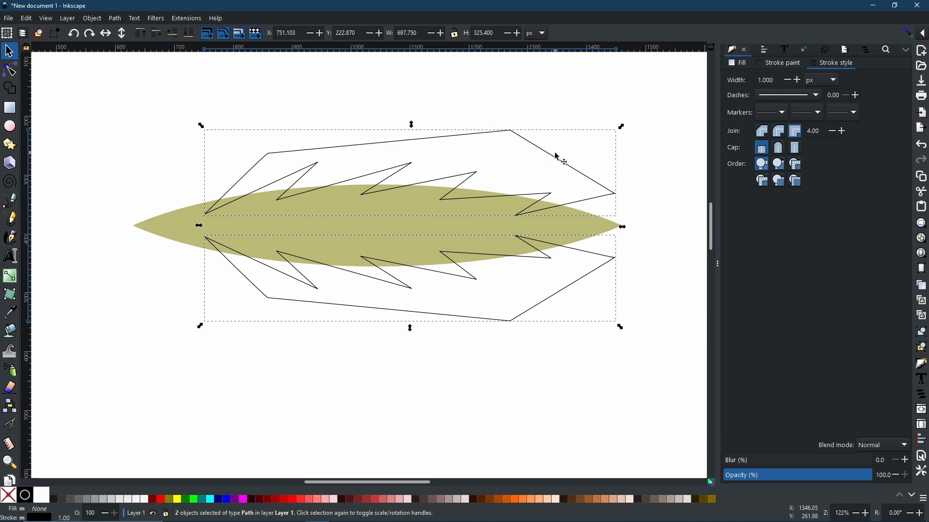
left_click(115, 18)
left_click(136, 73)
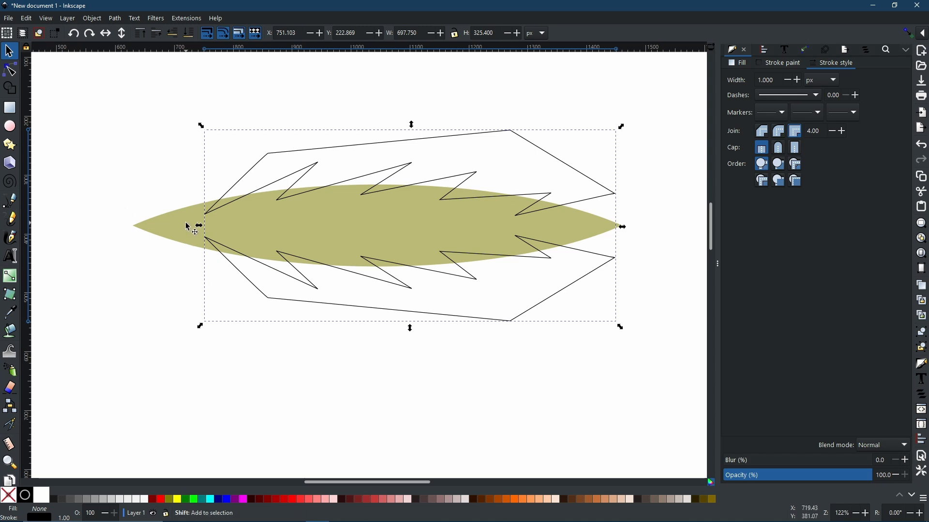
left_click(188, 228, "shift")
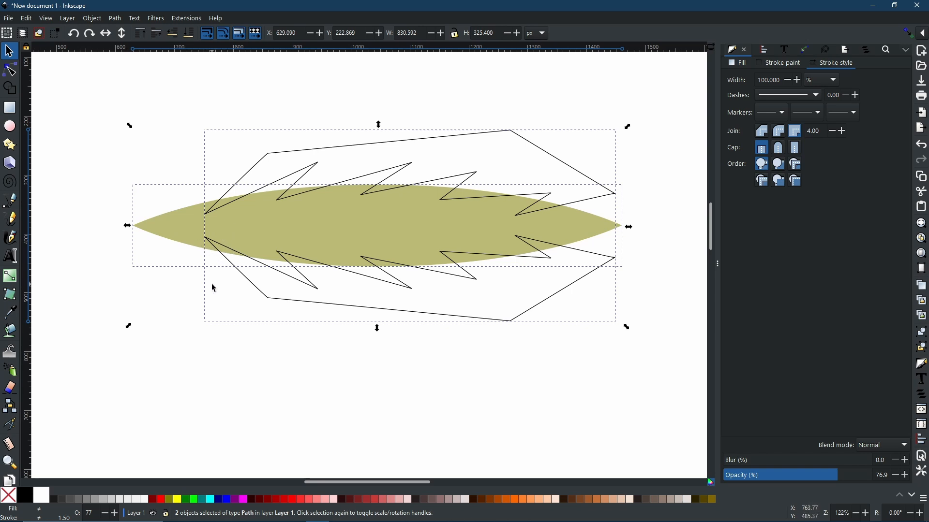
left_click(115, 18)
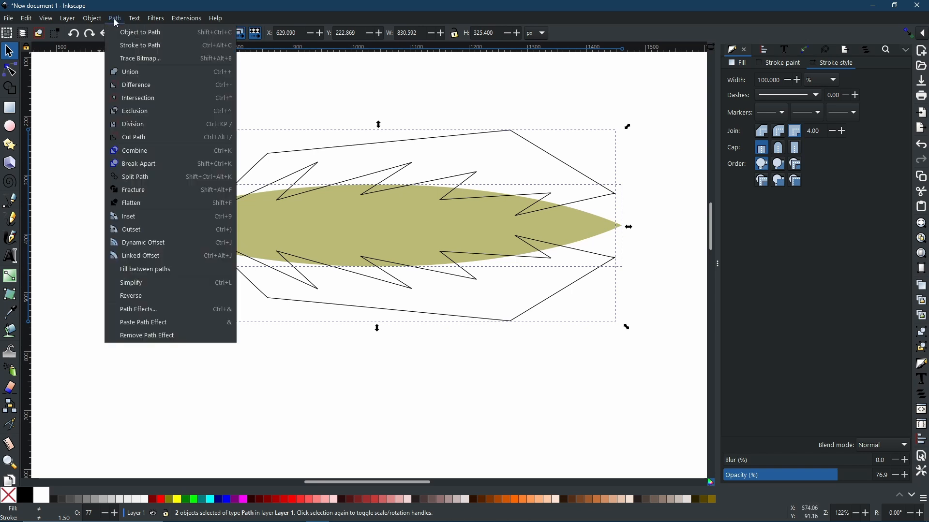
left_click(137, 84)
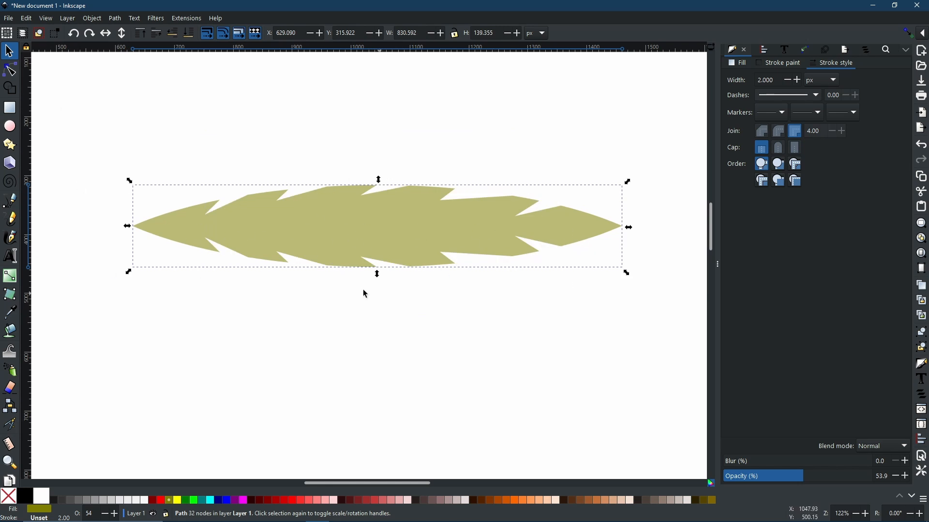
- Draw a narrow olive triangular stem about 462 px long and 24 px wide, tapering into the leaf's left end
left_click_drag(97, 243, 318, 229)
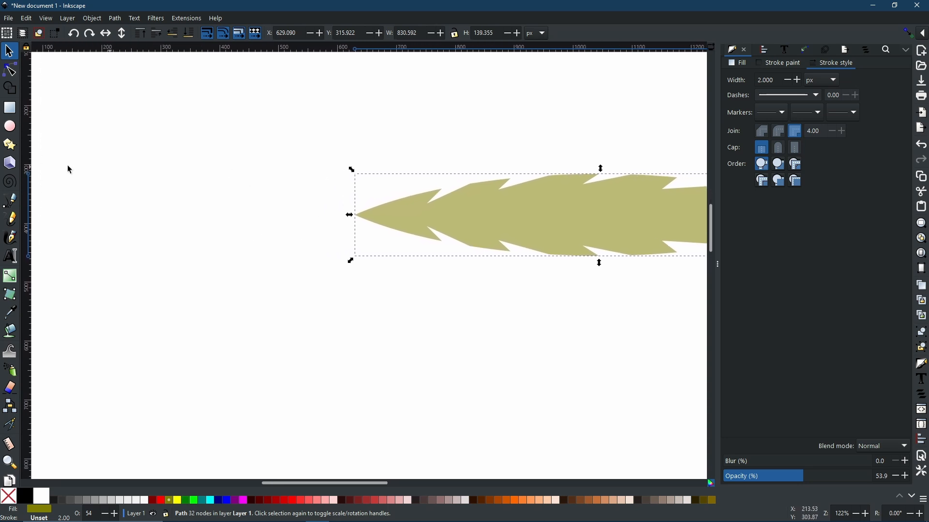
left_click(12, 201)
left_click(236, 206)
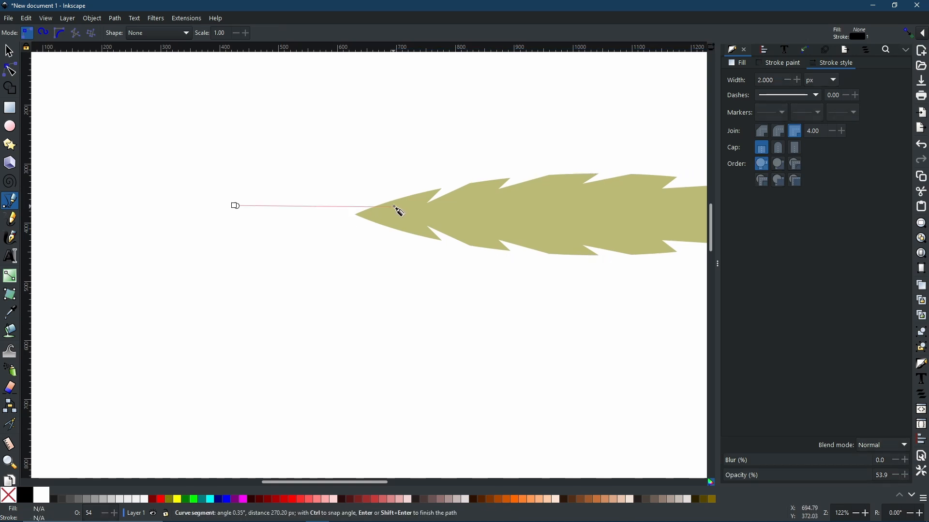
left_click(506, 212)
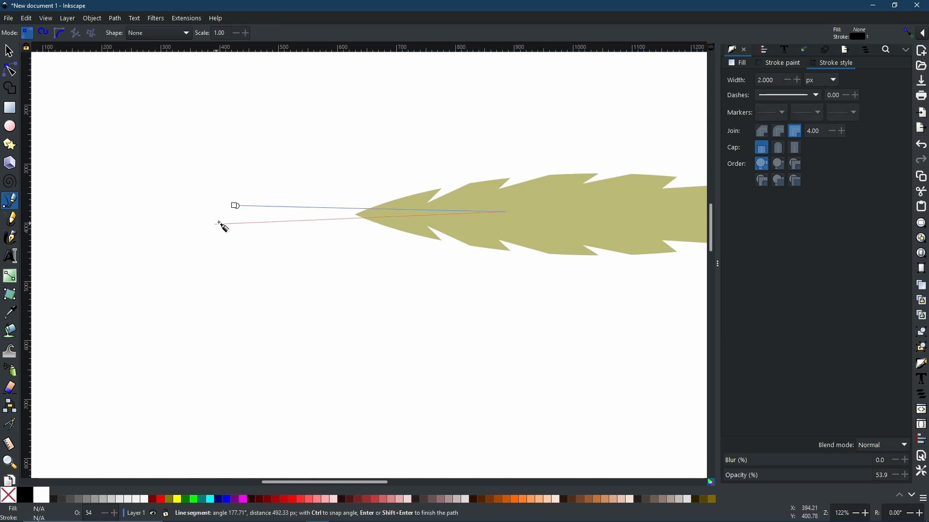
left_click(235, 219)
left_click(234, 206)
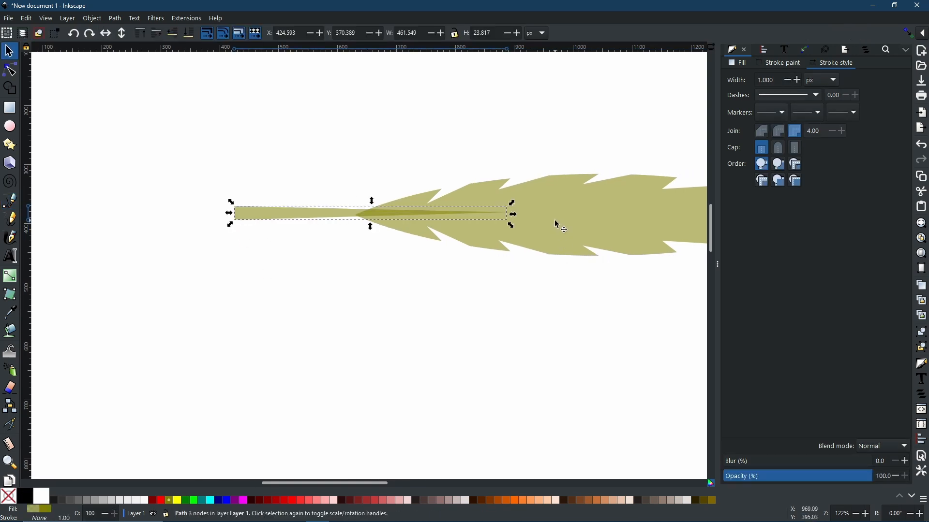
- Select the stem together with the serrated leaf and unite them into one path
key("shift")
left_click(558, 223, "shift")
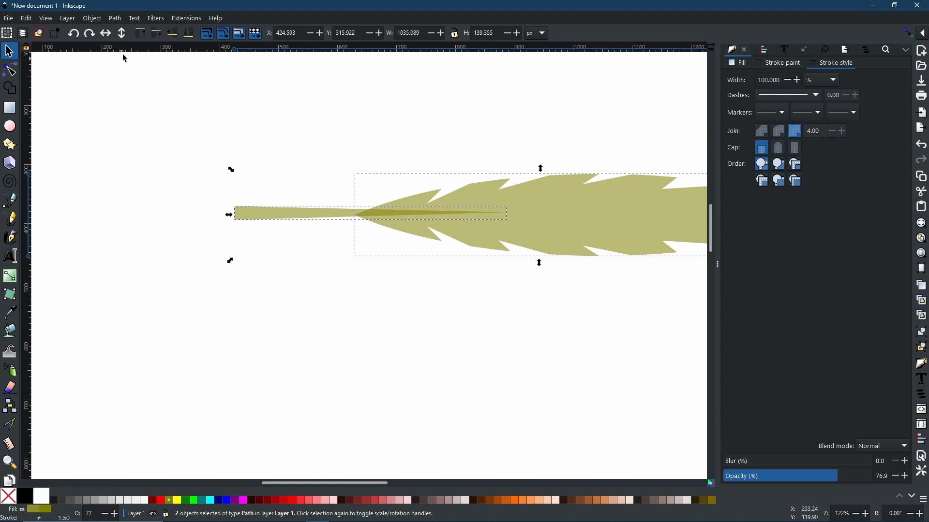
left_click(114, 19)
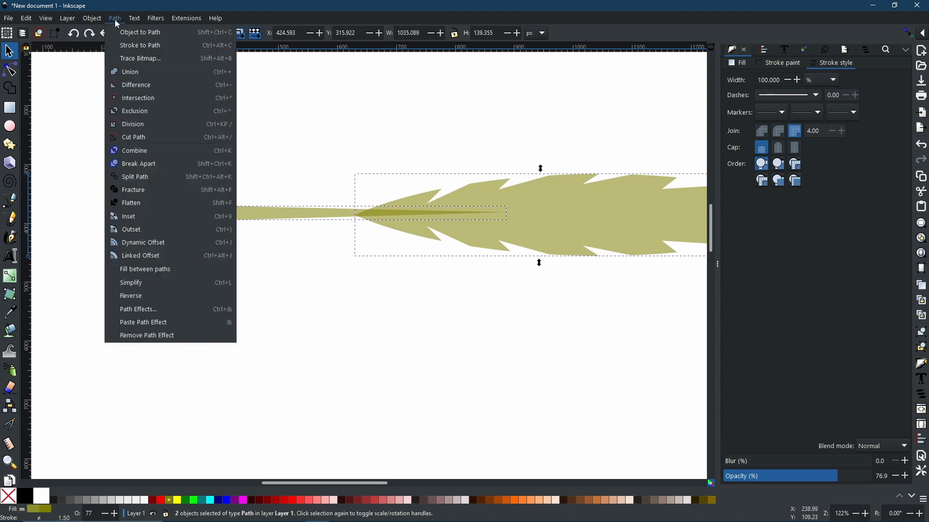
left_click(130, 85)
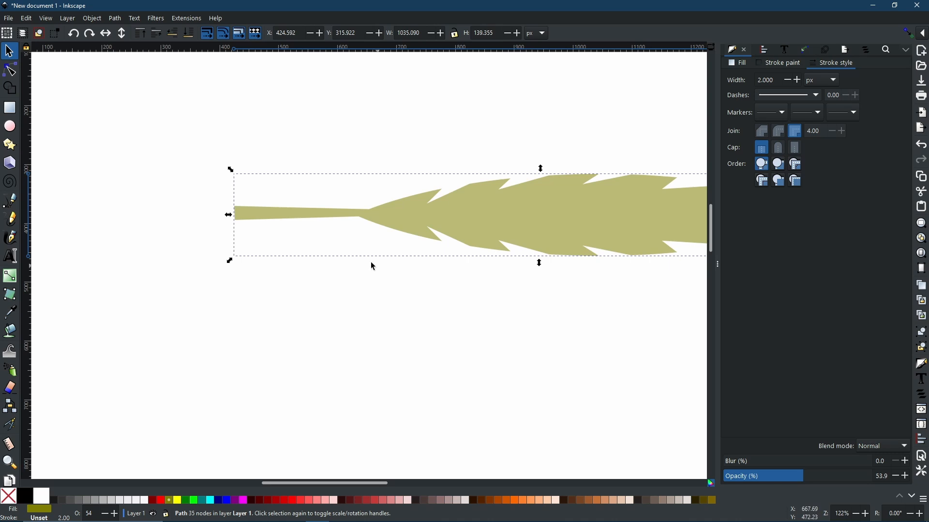
- Duplicate the stemmed leaf, rotate the copy 90° so its tip points up, and place it along the page's left edge
left_click_drag(602, 246, 431, 233)
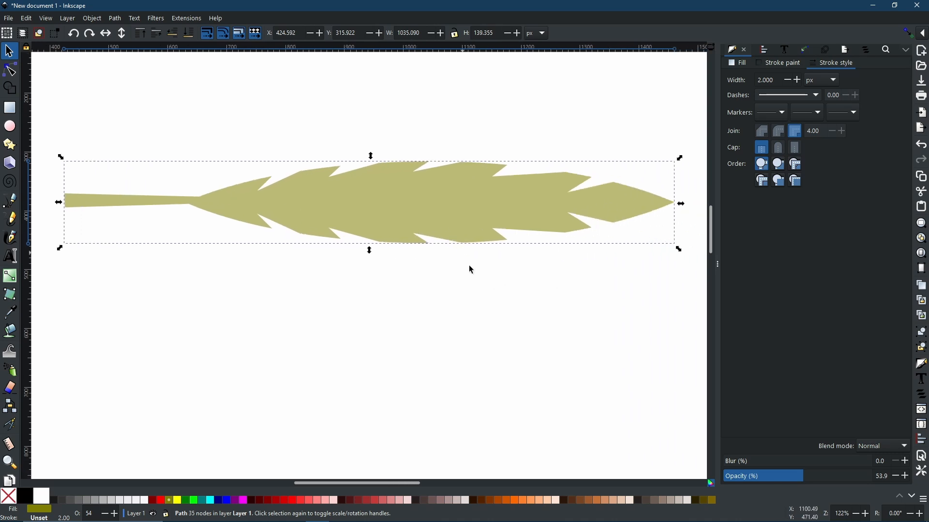
scroll(457, 285, "down", 1)
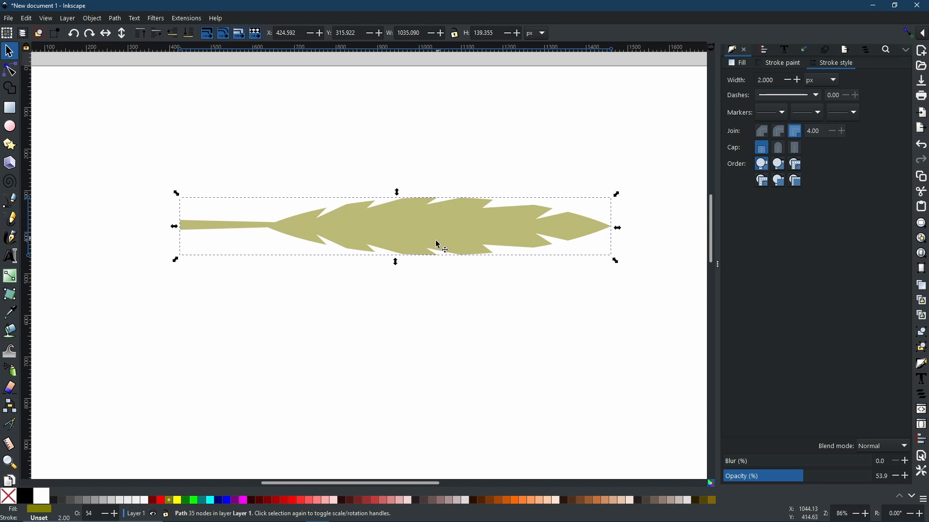
key("ctrl+d")
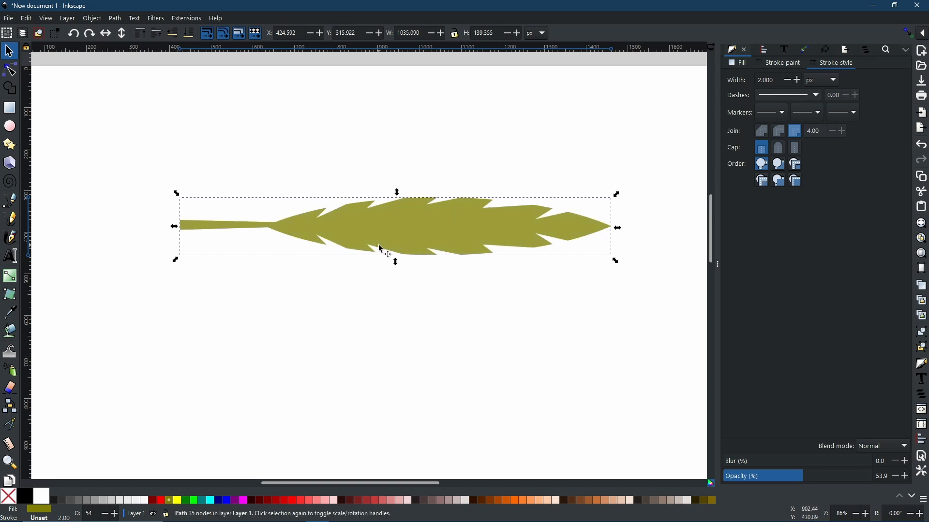
left_click_drag(373, 224, 232, 225)
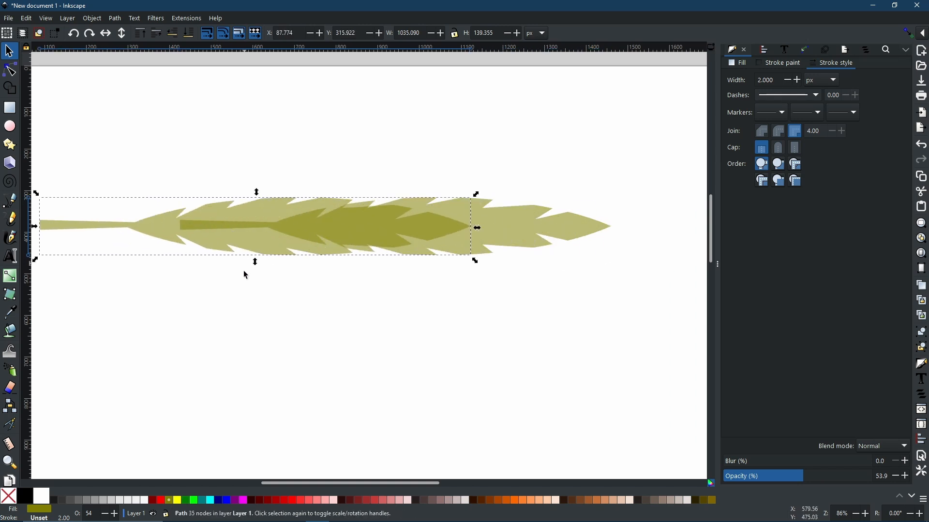
left_click_drag(264, 284, 438, 312)
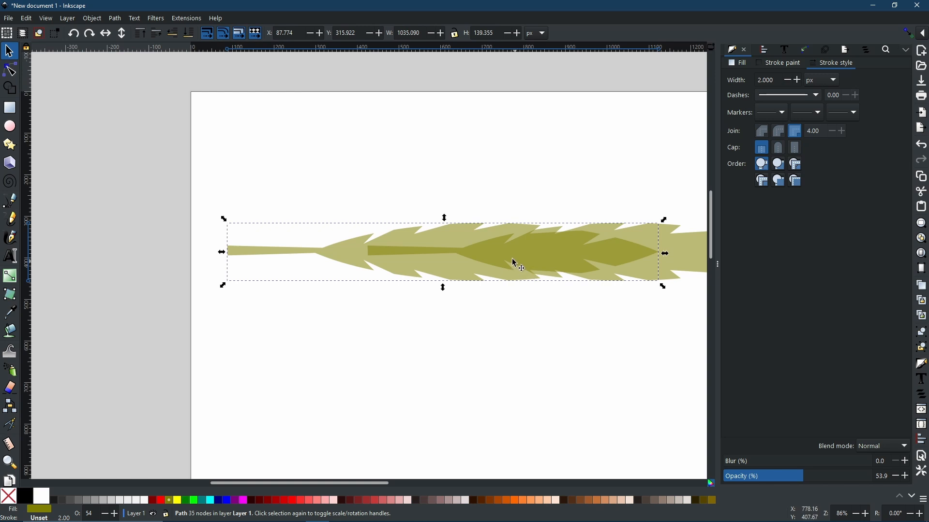
left_click(548, 246)
left_click_drag(663, 219, 423, 157)
left_click_drag(443, 217, 244, 285)
- Move the horizontal leaf up near the page's top edge and set the opacity of both leaves to 100%
left_click(603, 264)
left_click_drag(606, 267, 551, 153)
key("ctrl+a")
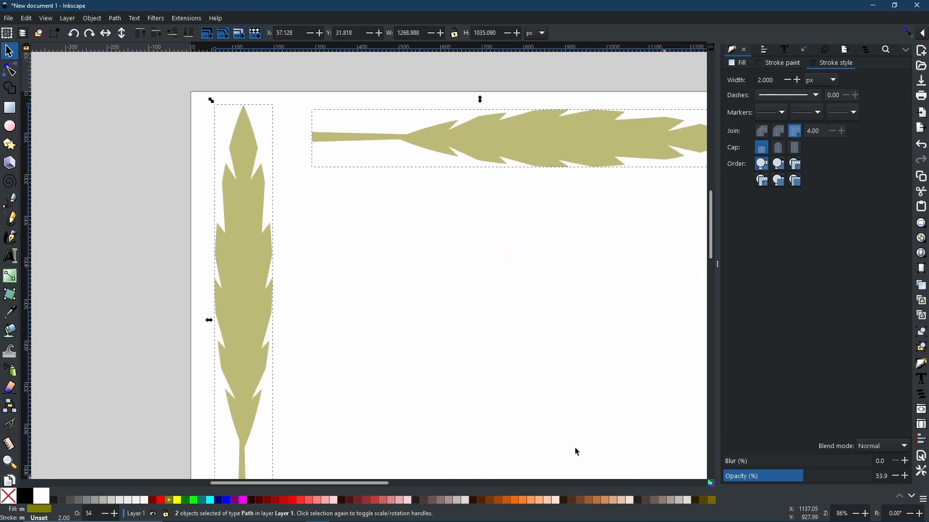
left_click_drag(810, 476, 872, 477)
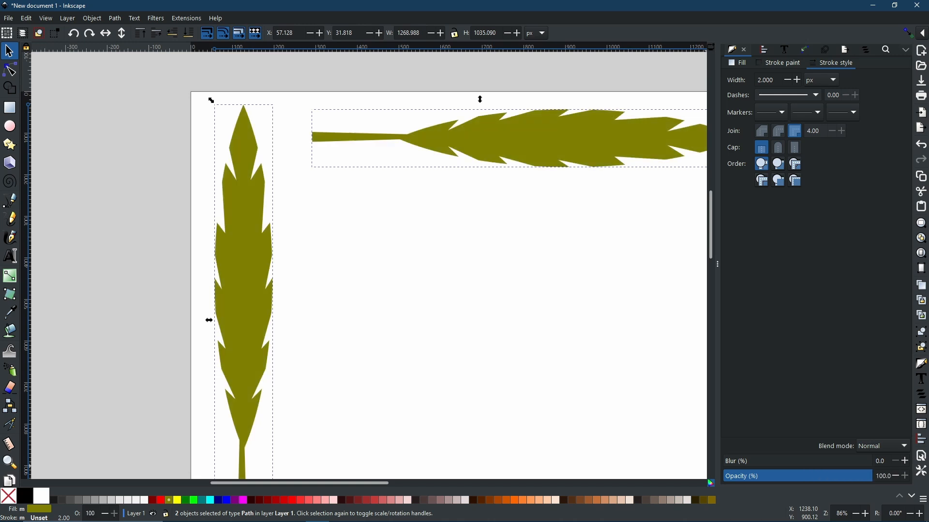
scroll(593, 317, "down", 2)
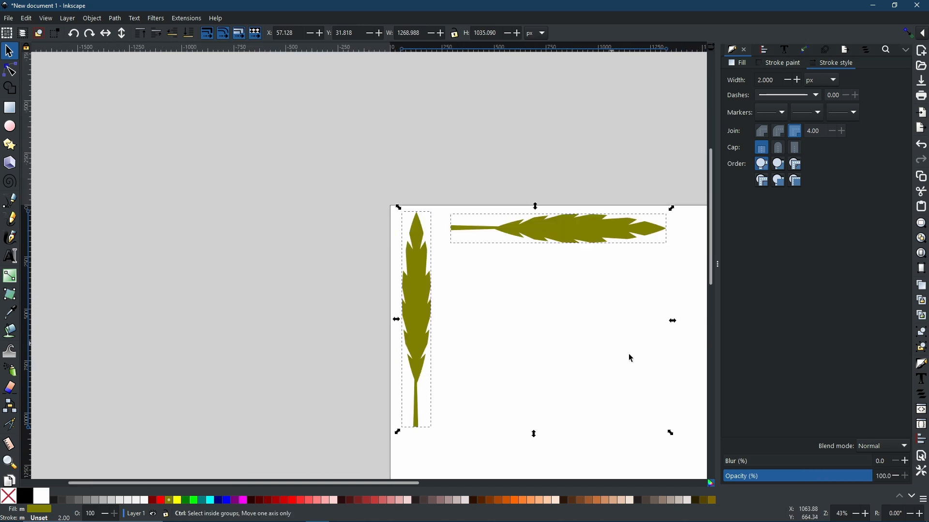
left_click_drag(655, 385, 494, 252)
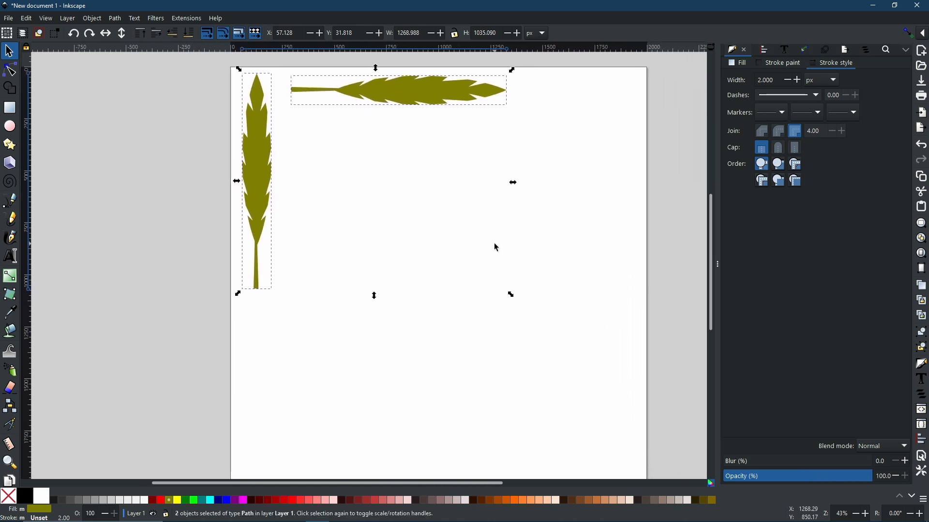
key("5")
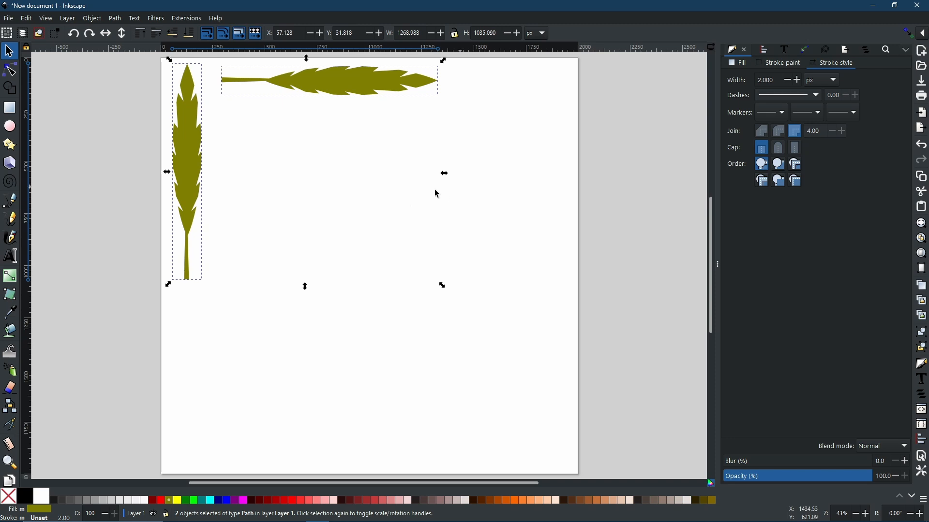
left_click(302, 310)
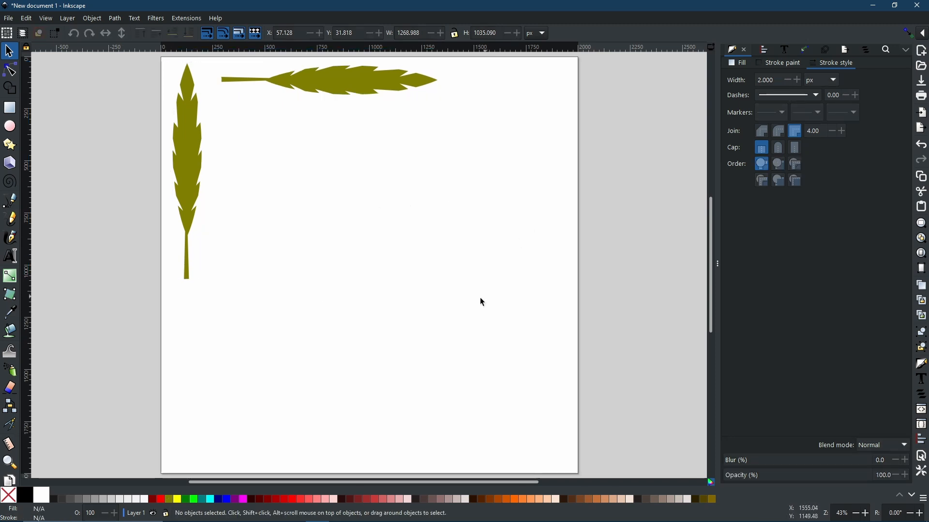
- Copy the horizontal leaf to the clipboard and set the Pen tool's shape to From clipboard
left_click(418, 100)
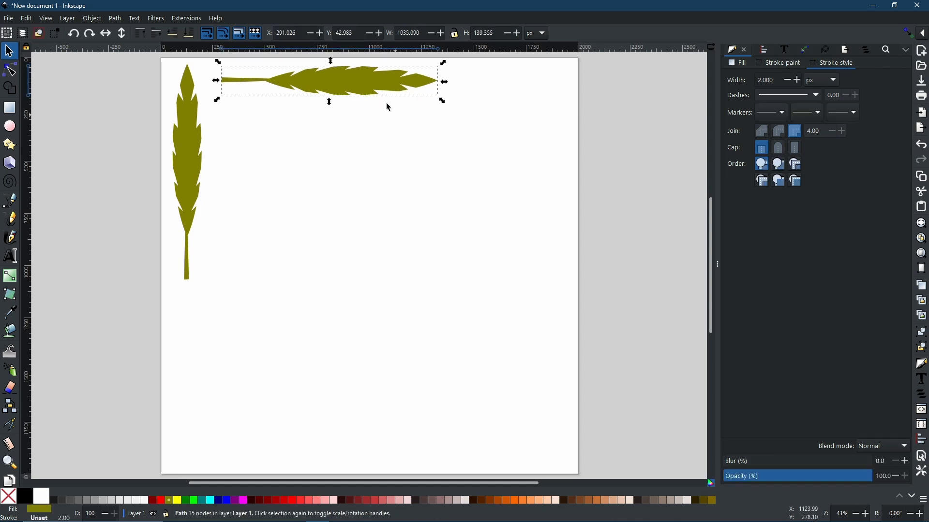
right_click(351, 75)
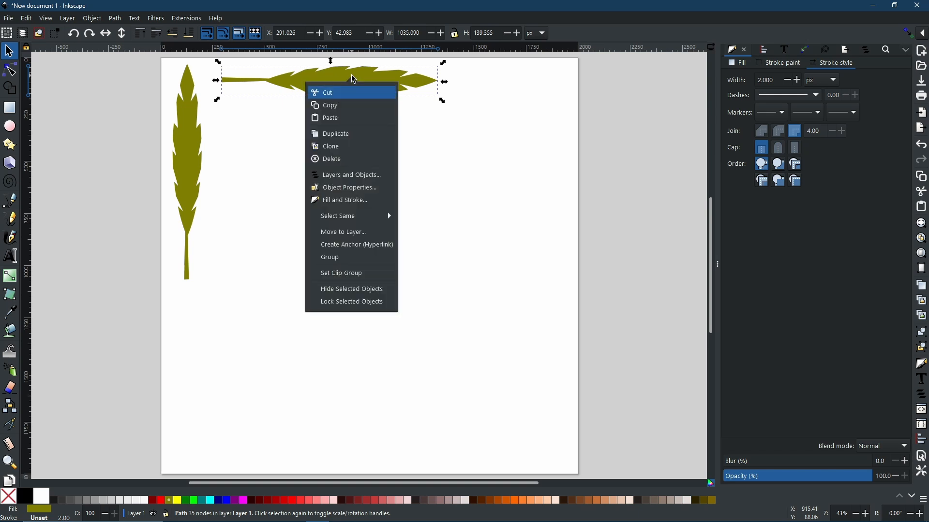
left_click(341, 105)
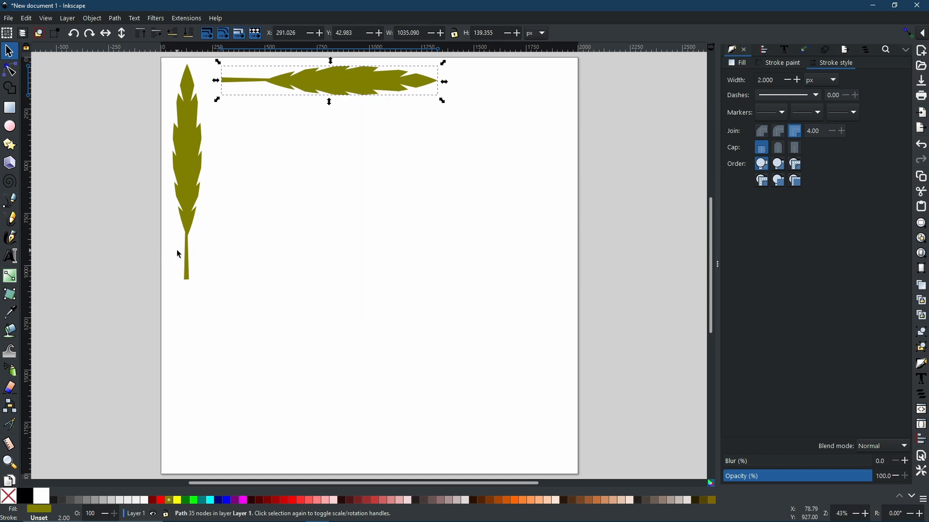
left_click(11, 205)
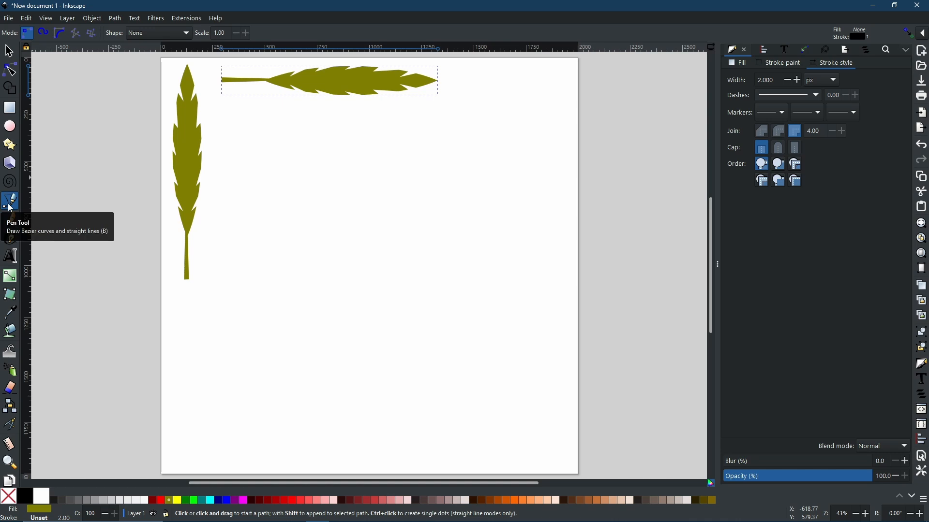
left_click(164, 33)
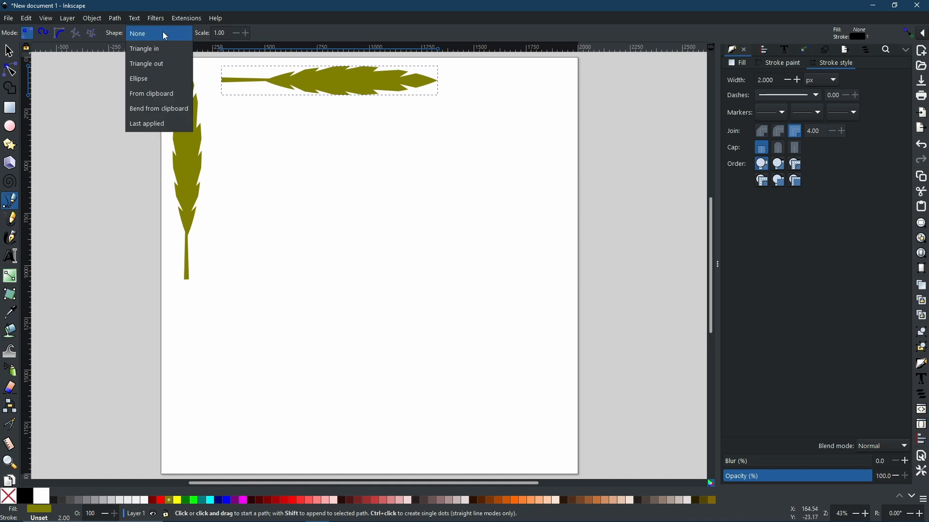
left_click(151, 95)
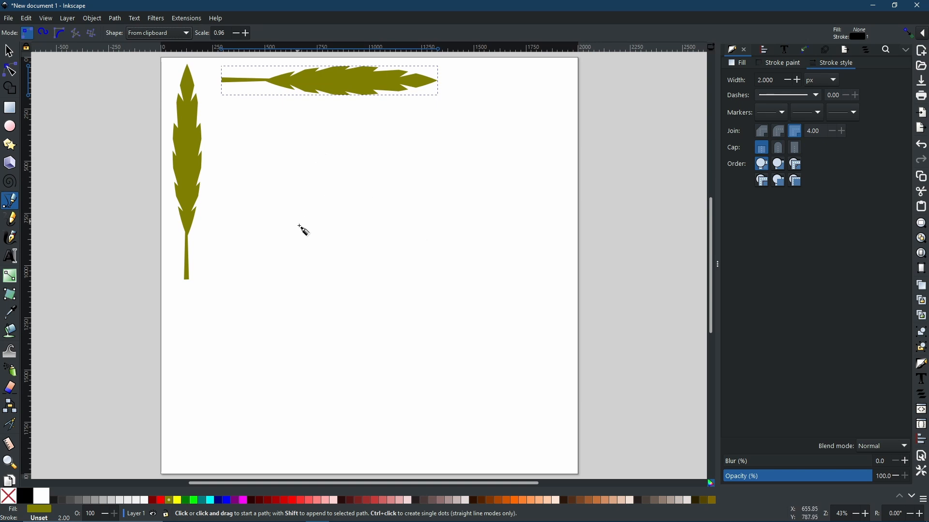
- Draw an upward-arching clipboard-shaped path about 1036 px wide, left to right, below the horizontal leaf
left_click(290, 195)
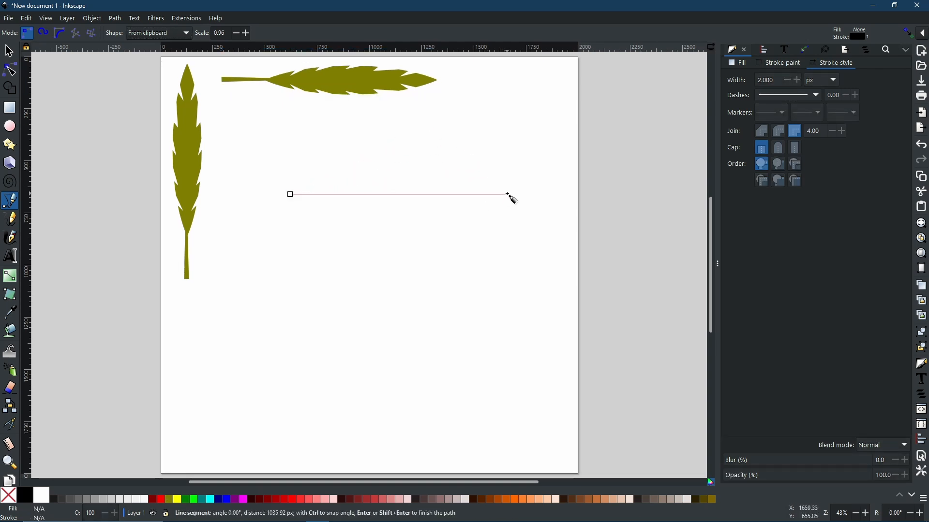
left_click_drag(507, 195, 634, 276)
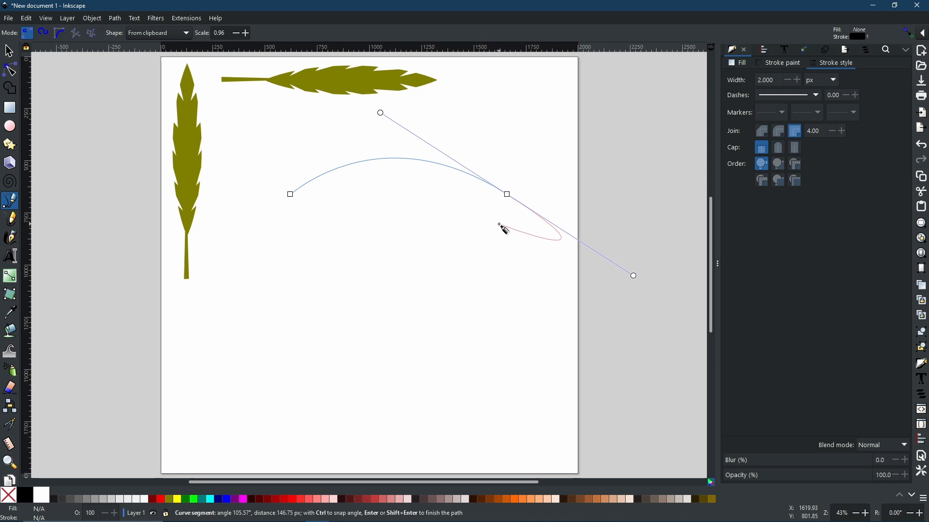
key("Return")
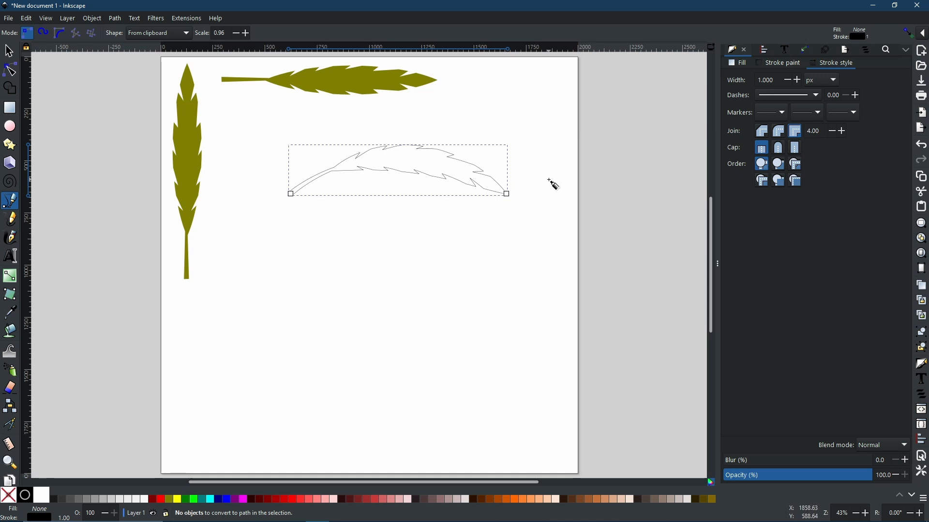
key("Escape")
- Draw an S-shaped path about 1040 px wide with the clipboard leaf shape below the arched leaf, cresting first and then dipping
left_click(279, 263)
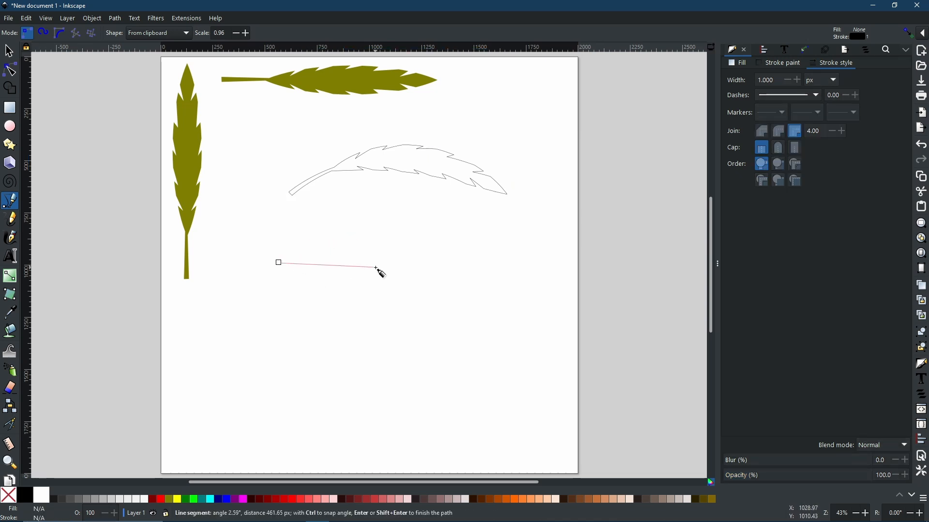
left_click_drag(386, 263, 444, 316)
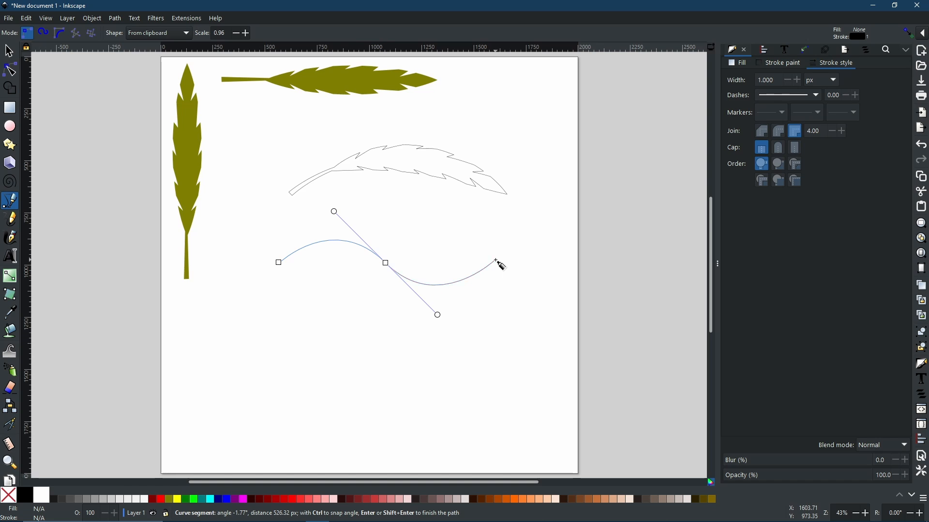
left_click(496, 261)
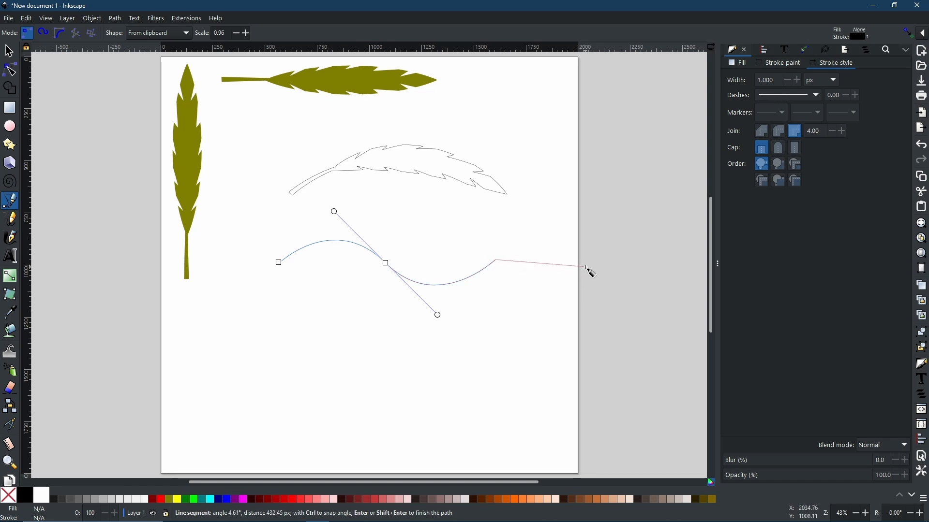
key("Return")
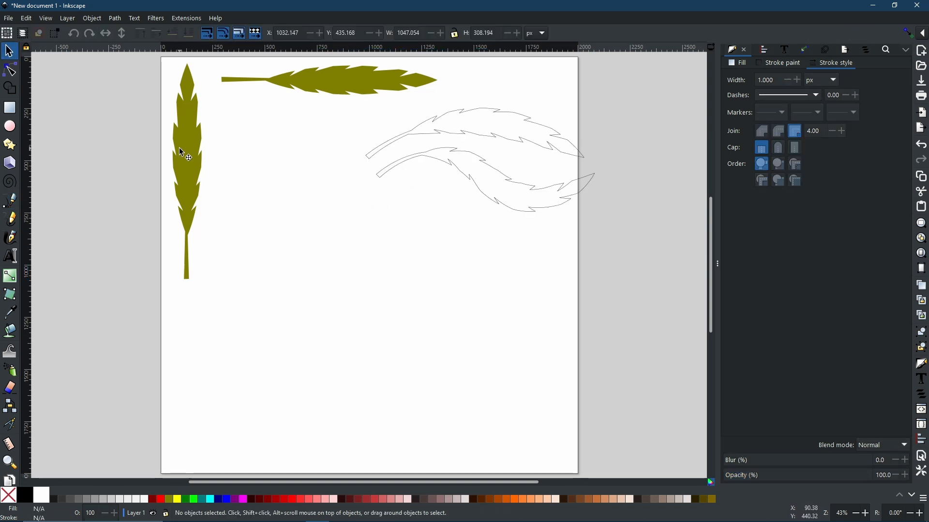
- Draw a wavy path from right to left below the two bent leaves, about 1190 px wide, using the clipboard leaf shape
left_click(183, 153)
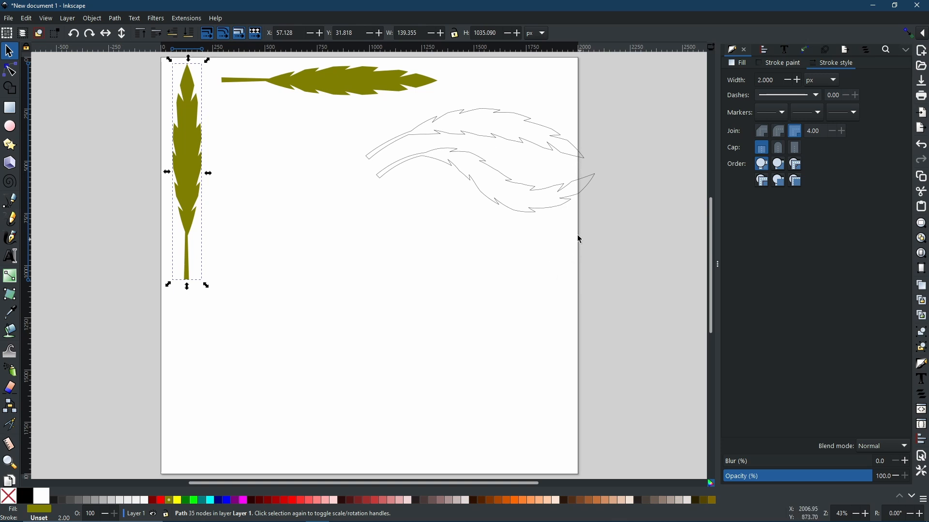
left_click(19, 204)
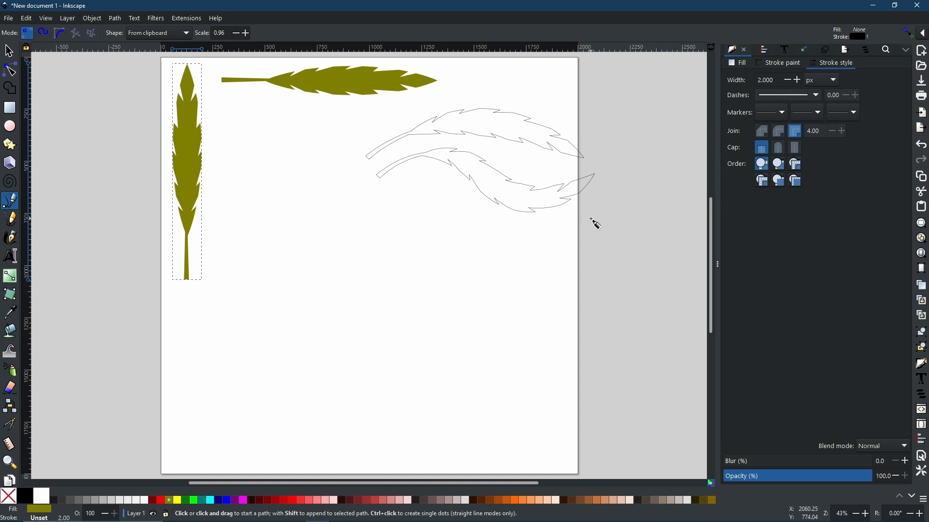
left_click(590, 219)
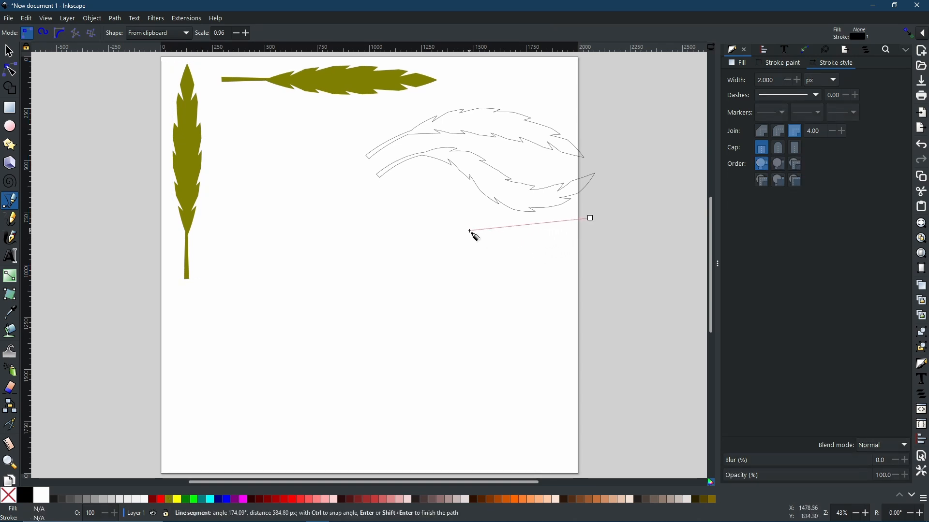
left_click_drag(466, 223, 378, 185)
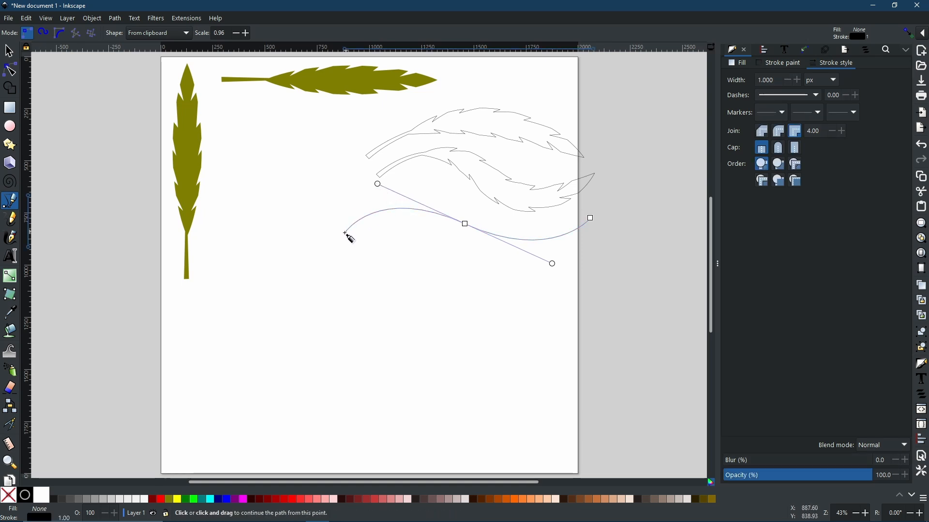
double_click(345, 233)
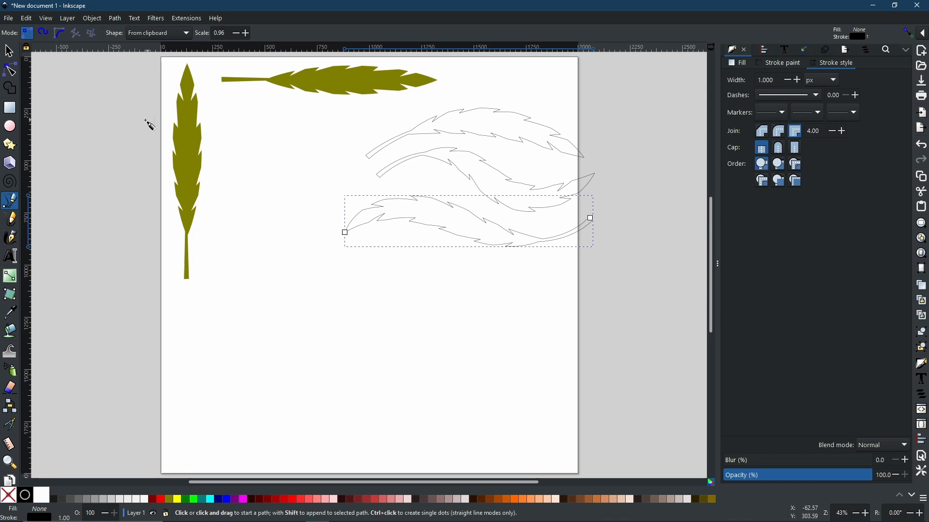
- Copy the vertical leaf to the clipboard and return to the Pen tool
left_click(7, 52)
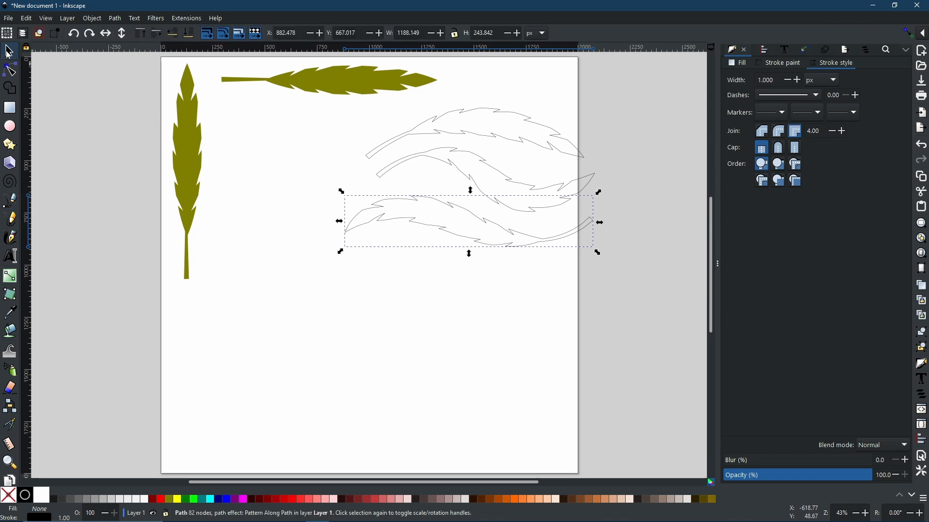
left_click(188, 160)
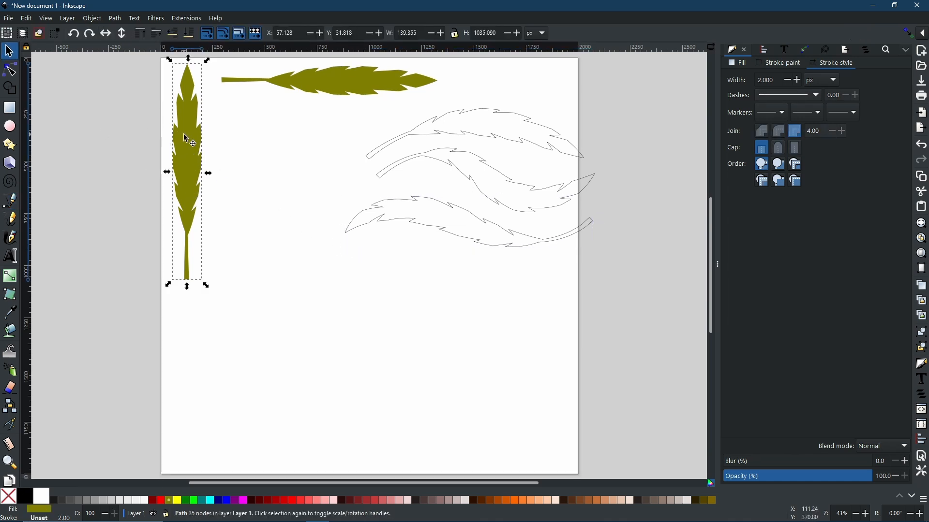
right_click(186, 139)
left_click(188, 165)
left_click(11, 202)
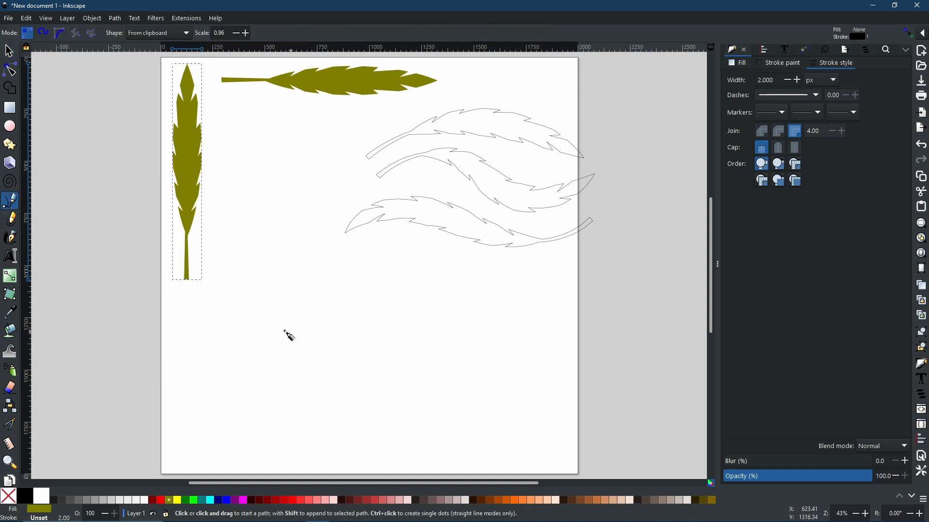
- Try a wavy path in the page's lower half with the vertical leaf as clipboard shape, and remove it
left_click(262, 343)
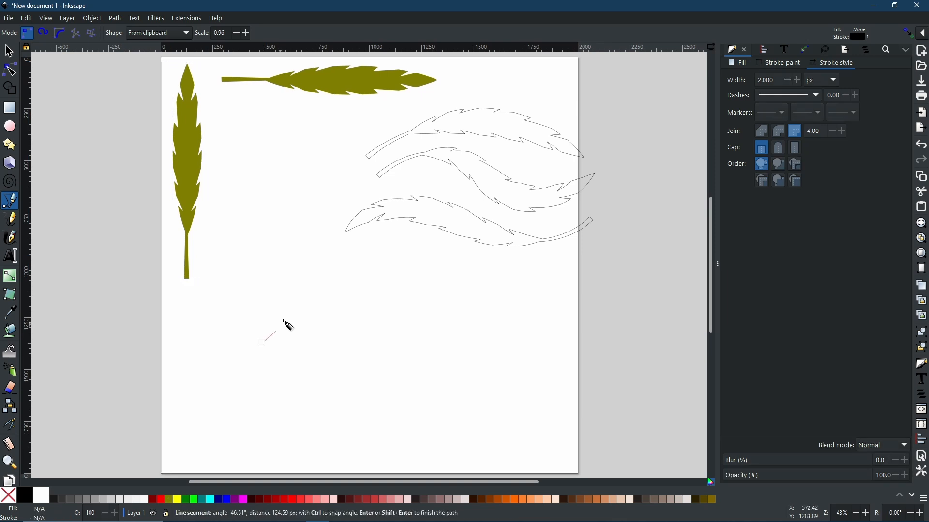
left_click_drag(366, 341, 430, 382)
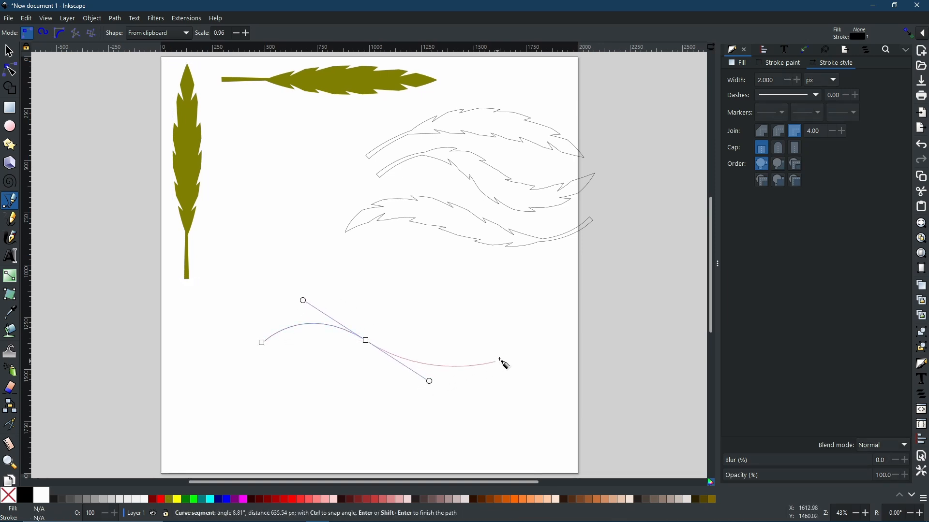
left_click(482, 334)
key("Return")
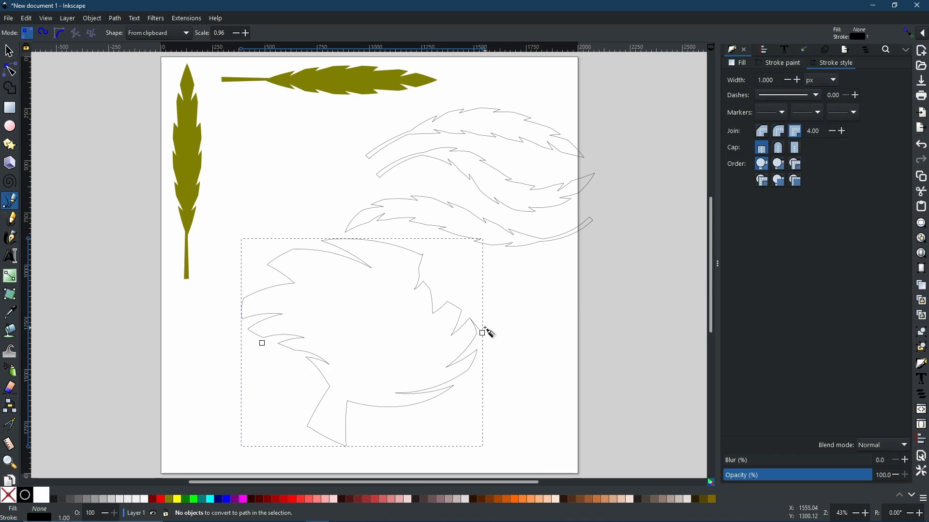
key("Delete")
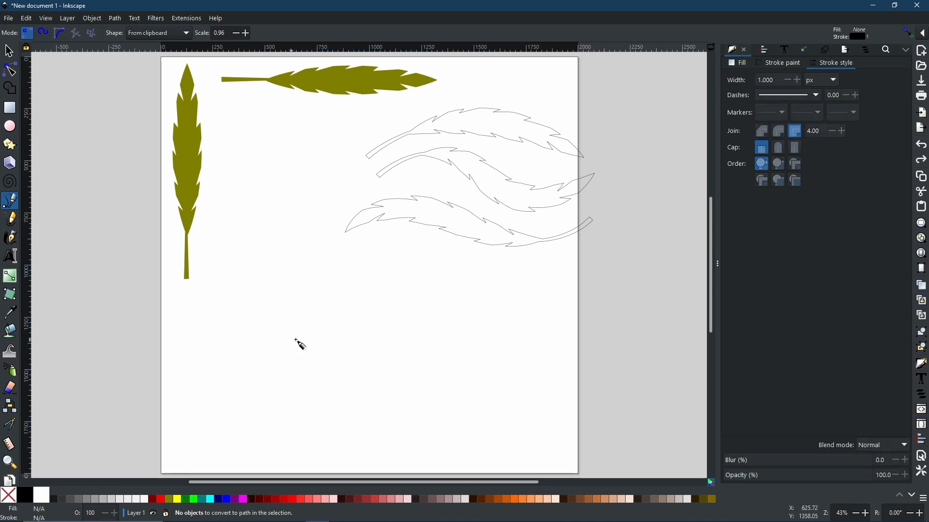
- Draw an upward-arching path about 744 px wide in the page's lower half, shaped by the copied vertical leaf
left_click(255, 345)
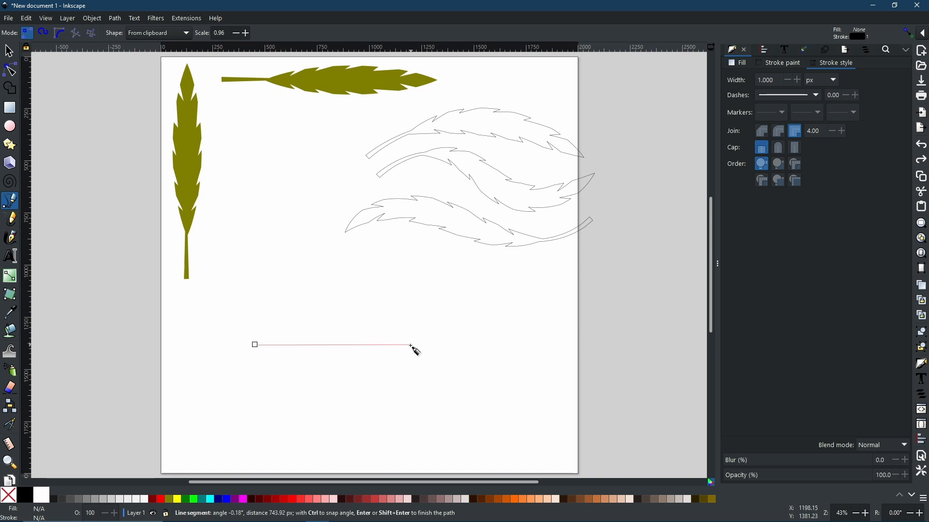
left_click_drag(410, 345, 482, 434)
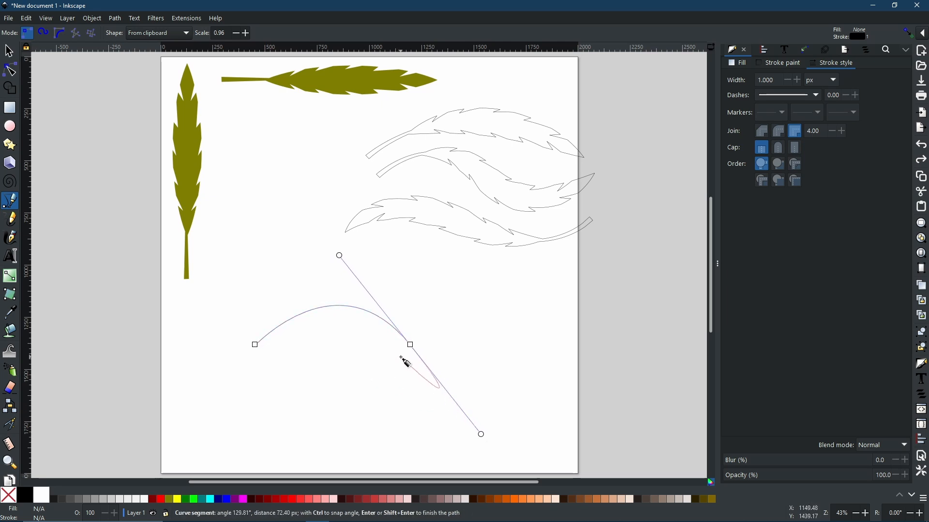
key("Return")
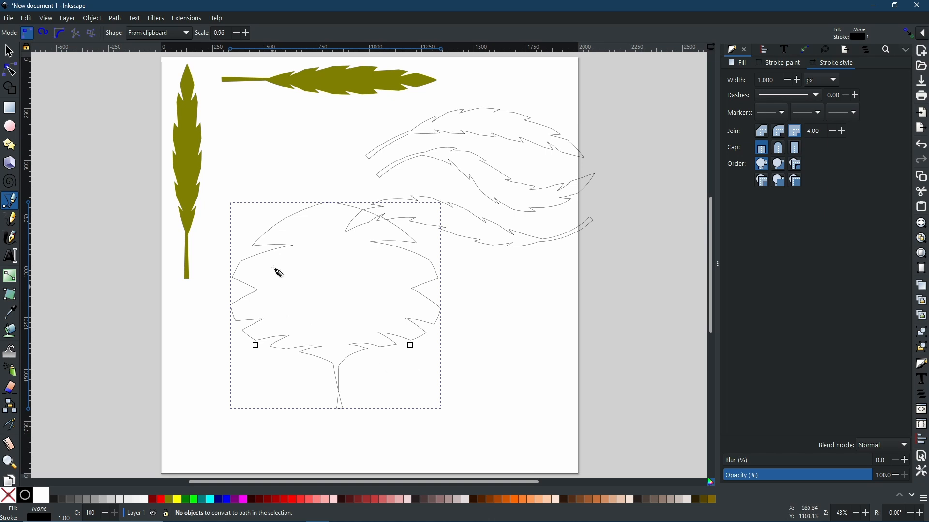